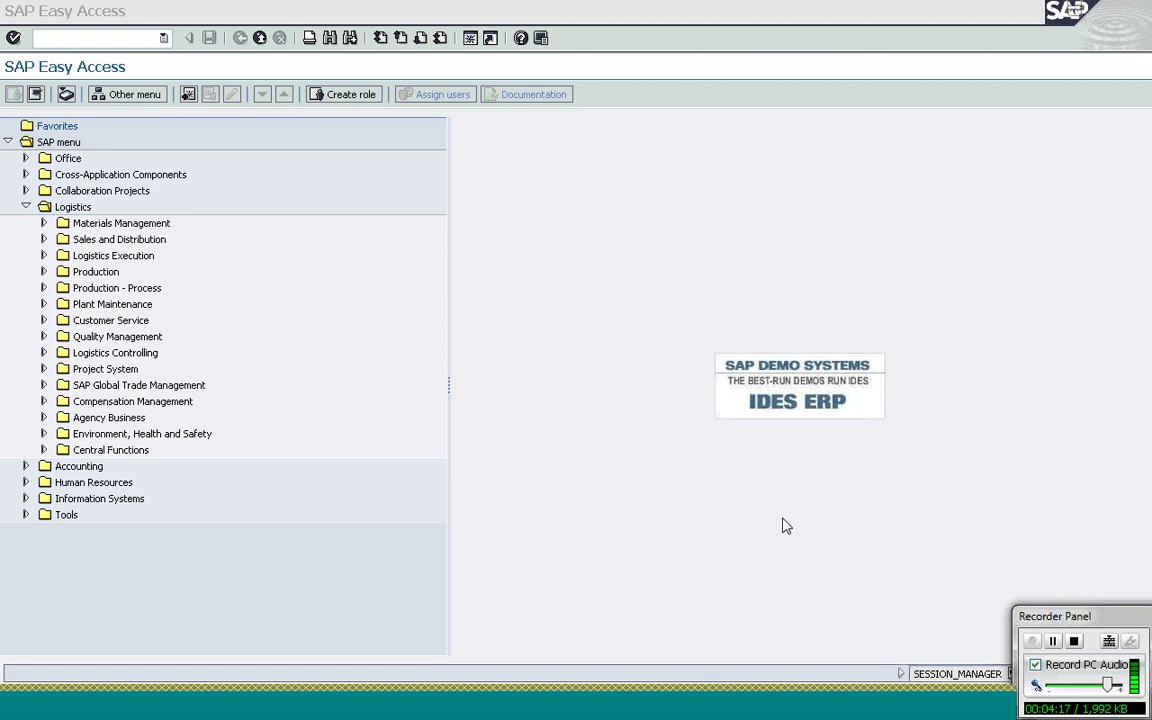
# Open the VA31 Create Scheduling Agreement transaction under Sales and Distribution > Sales, and start an agreement of type DS
pyautogui.click(44, 255)
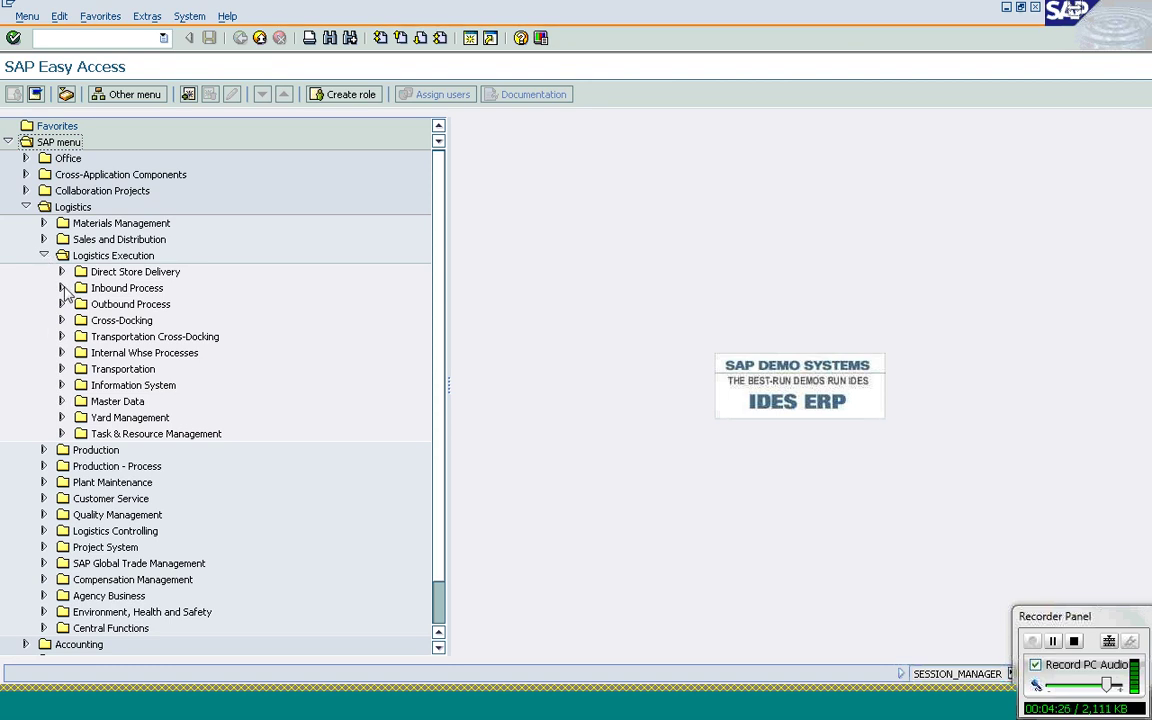
pyautogui.click(44, 255)
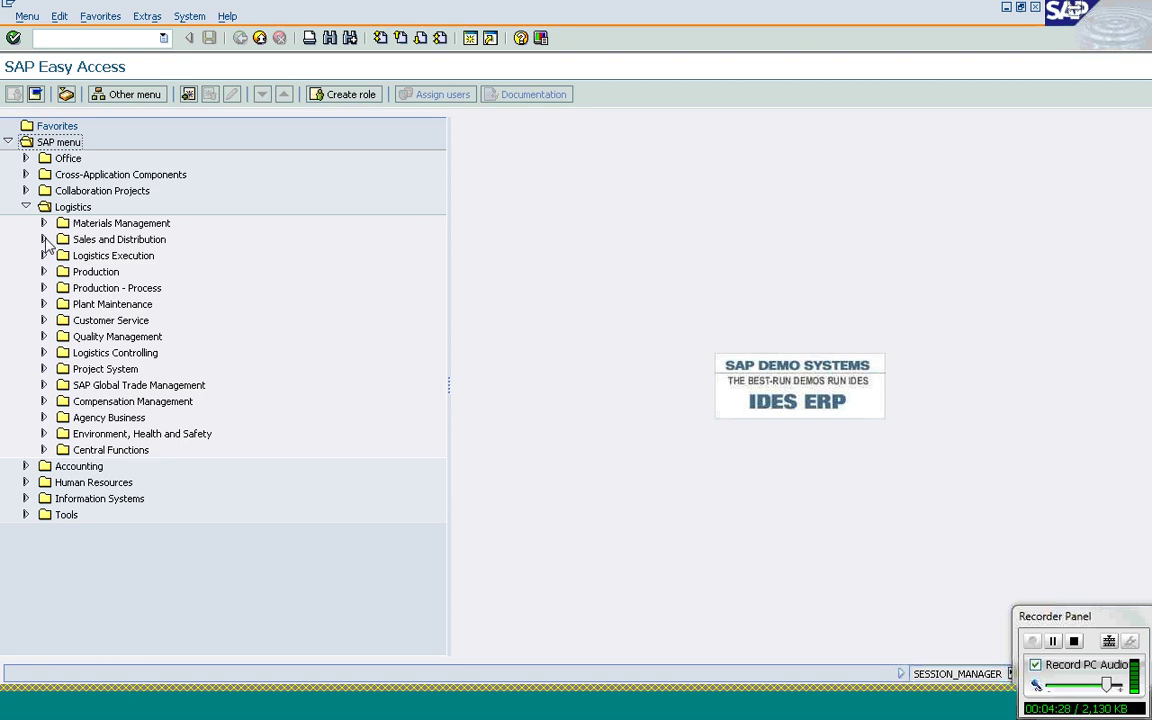
pyautogui.click(43, 239)
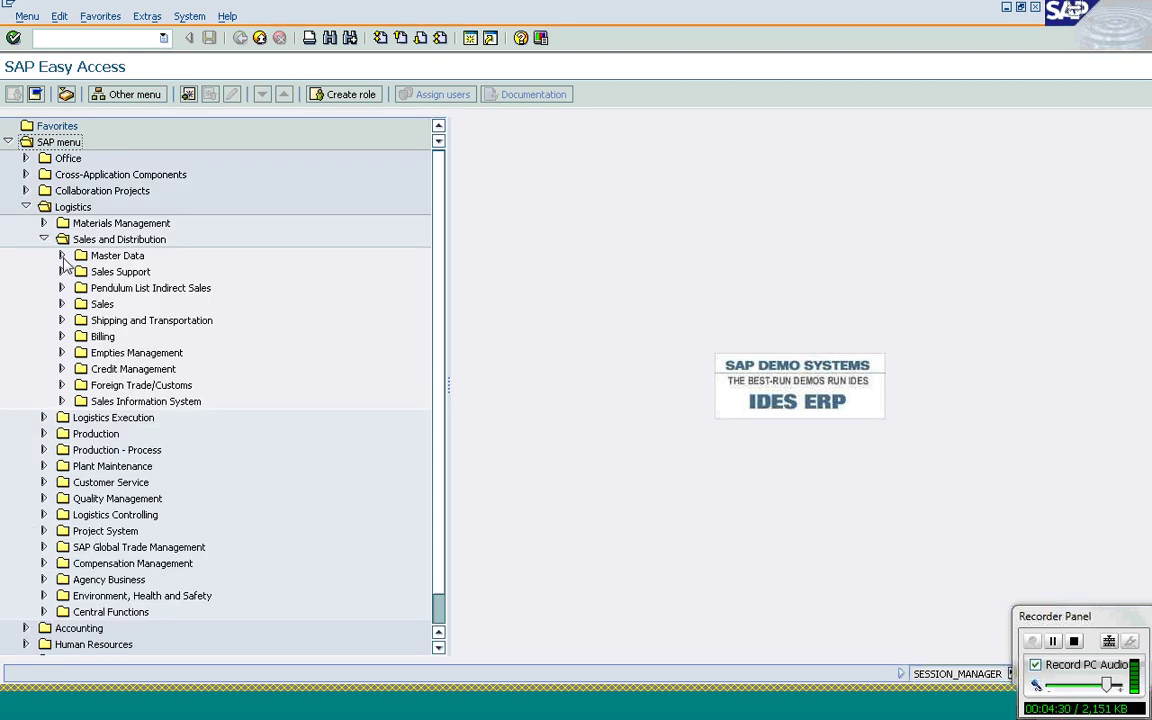
pyautogui.click(61, 304)
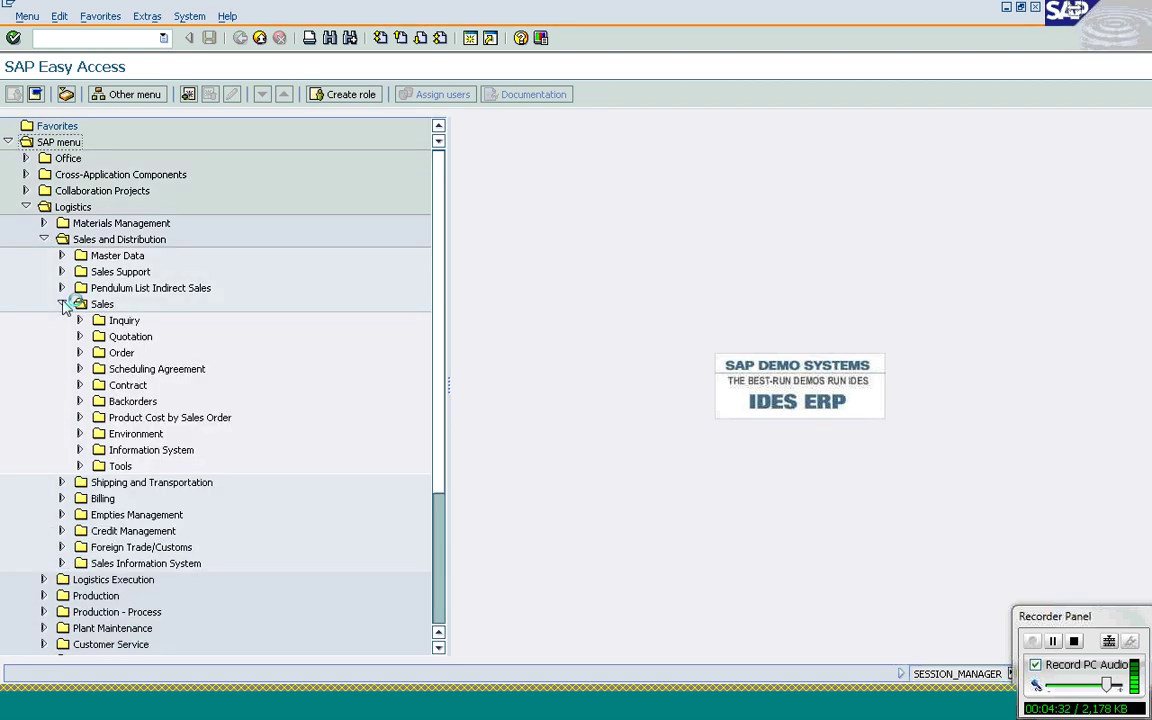
pyautogui.click(80, 369)
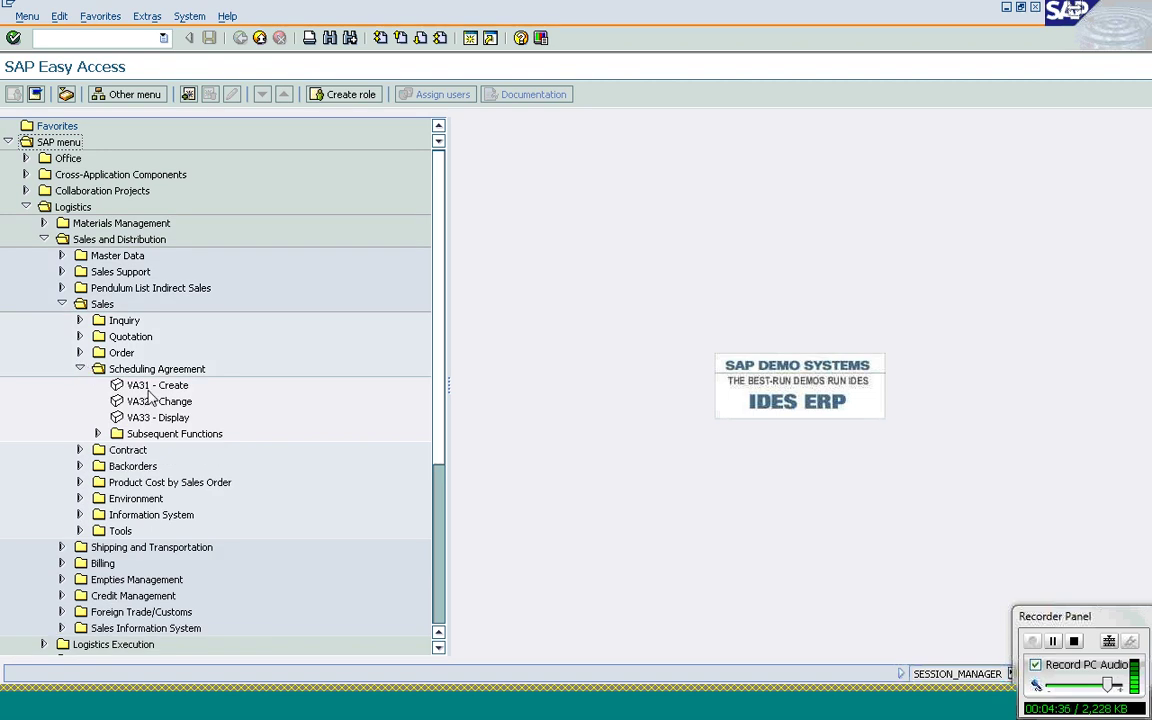
pyautogui.click(149, 390)
pyautogui.doubleClick(149, 390)
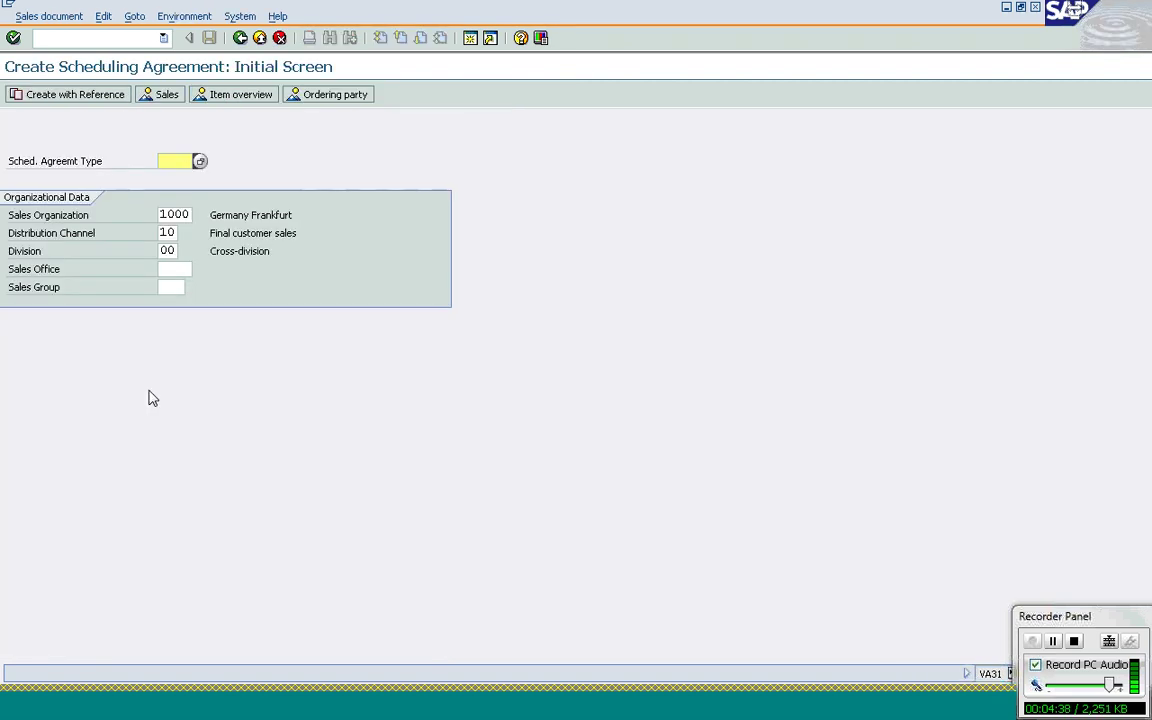
pyautogui.write('DS')
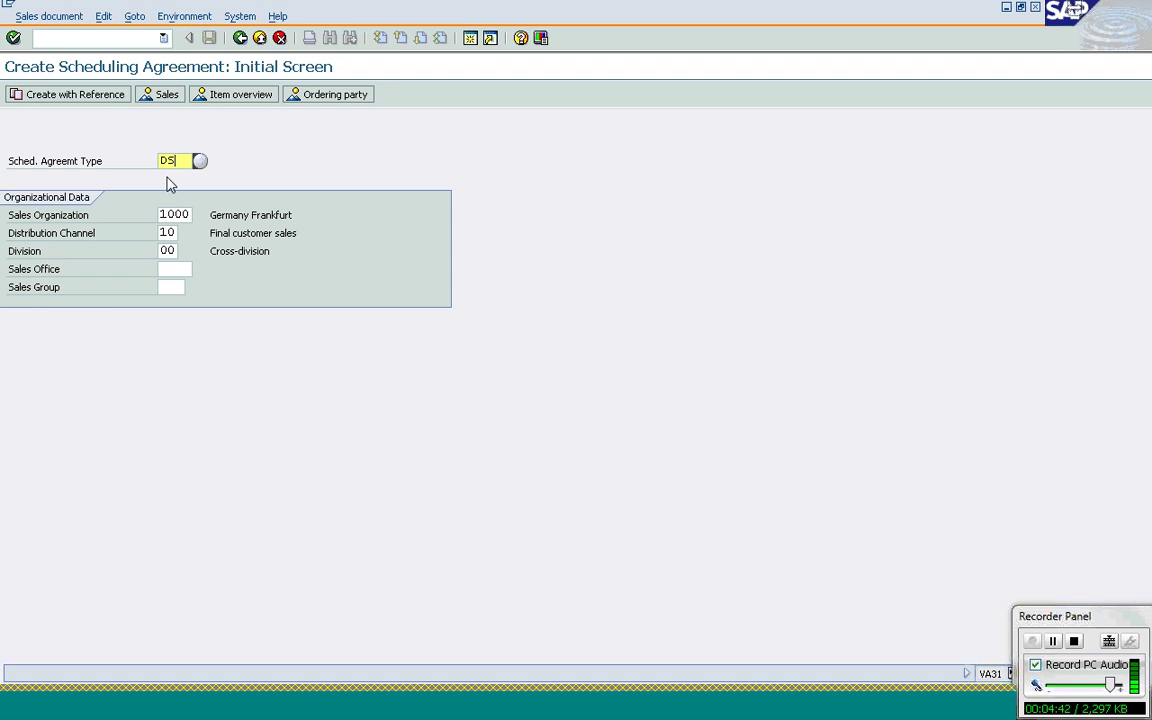
pyautogui.press('Return')
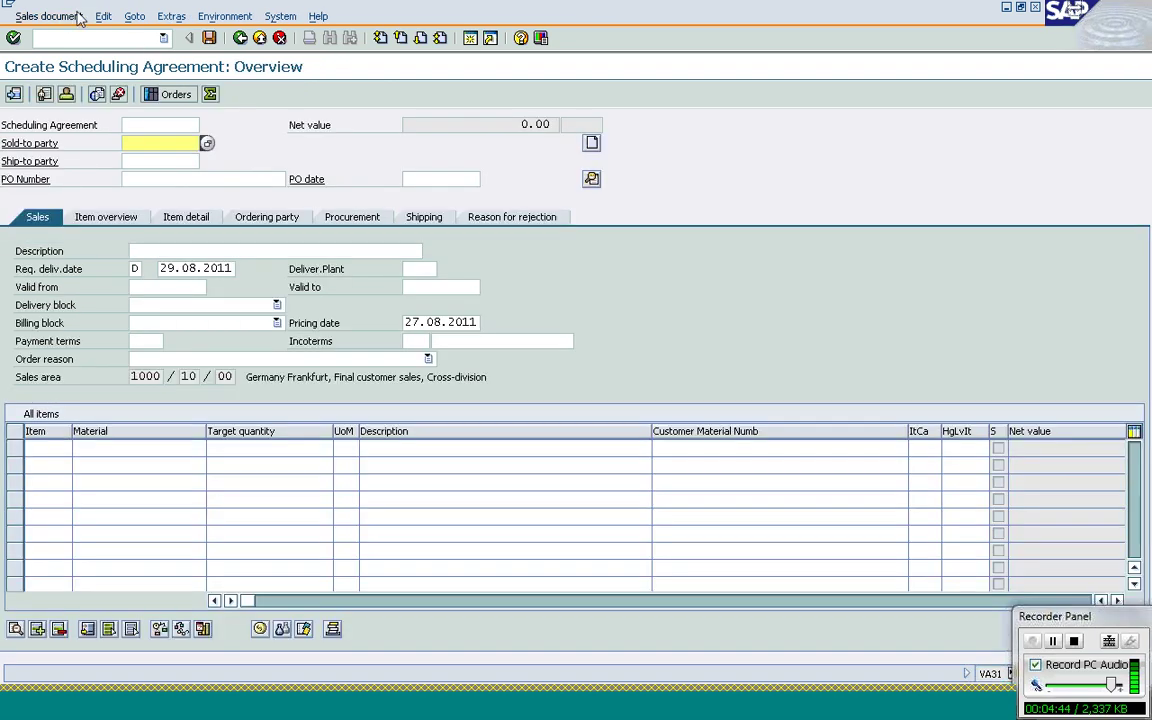
# Open transaction VOV8 for maintaining sales order types in a new session
pyautogui.click(80, 39)
pyautogui.write('/o')
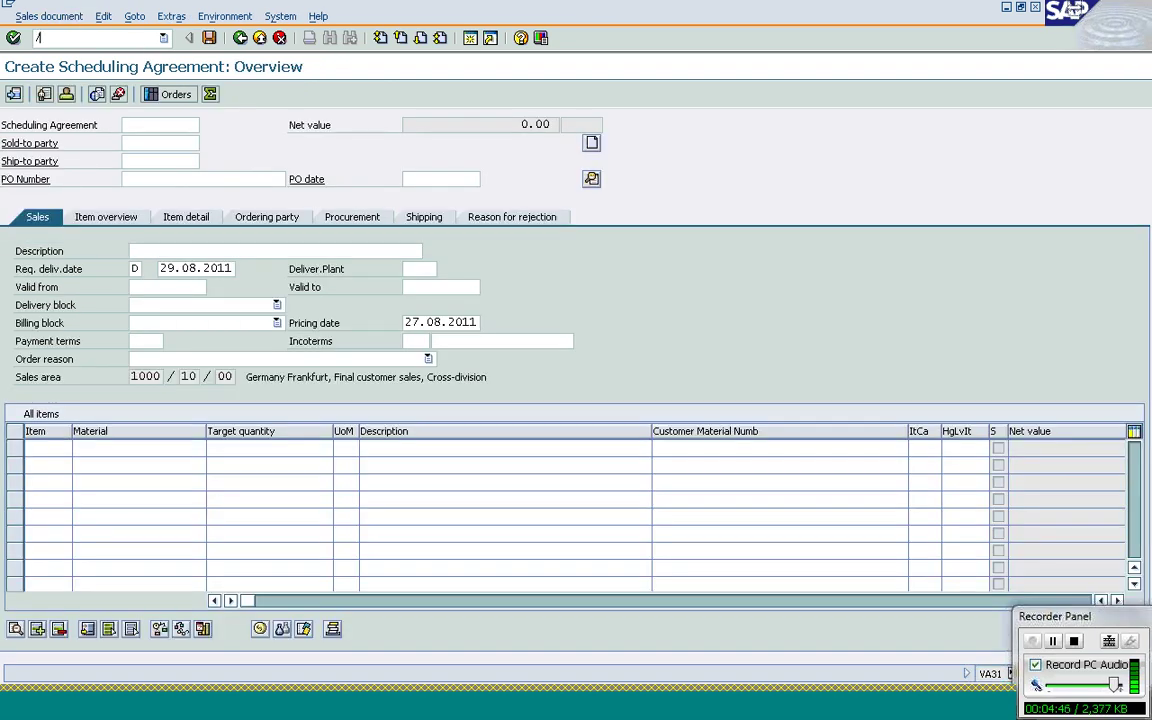
pyautogui.write('vov8')
pyautogui.press('Return')
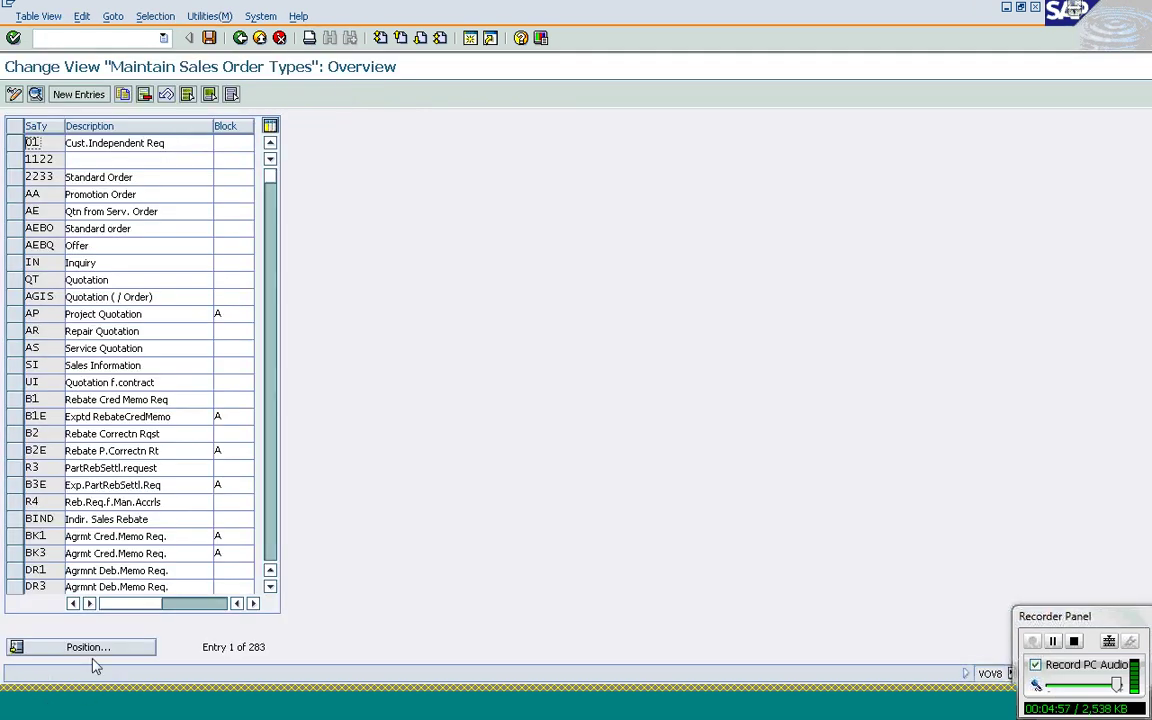
# Locate sales document type DS in the sales order types list and open its details
pyautogui.click(97, 645)
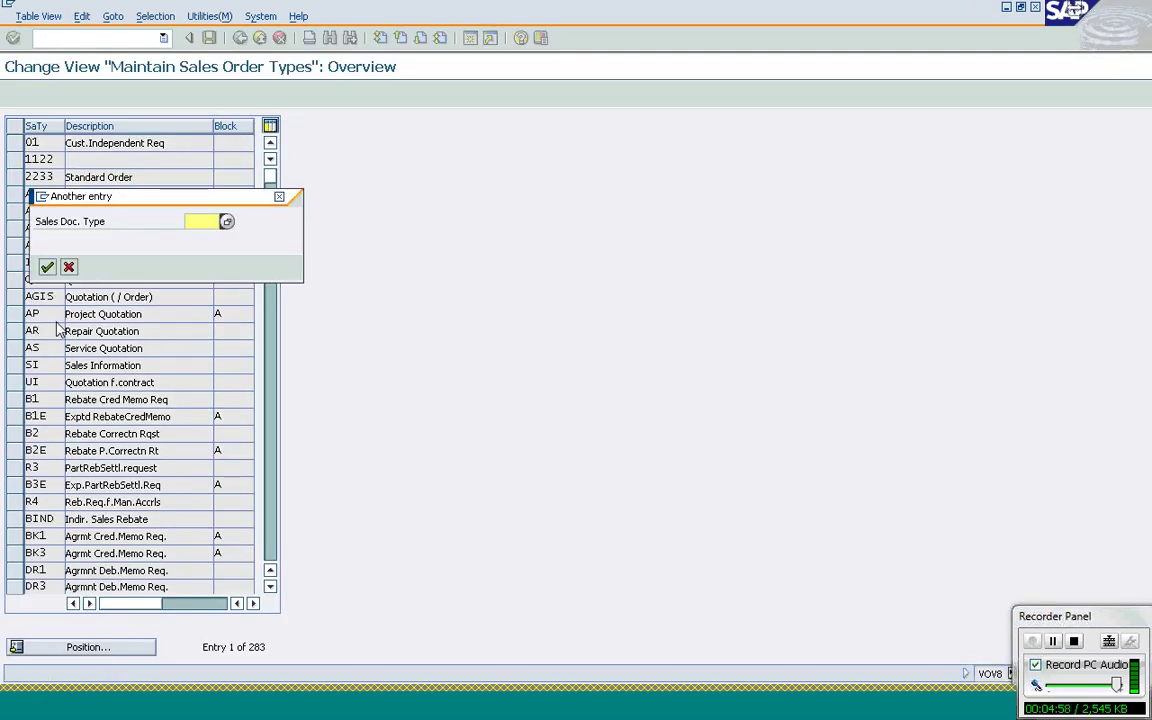
pyautogui.write('DS')
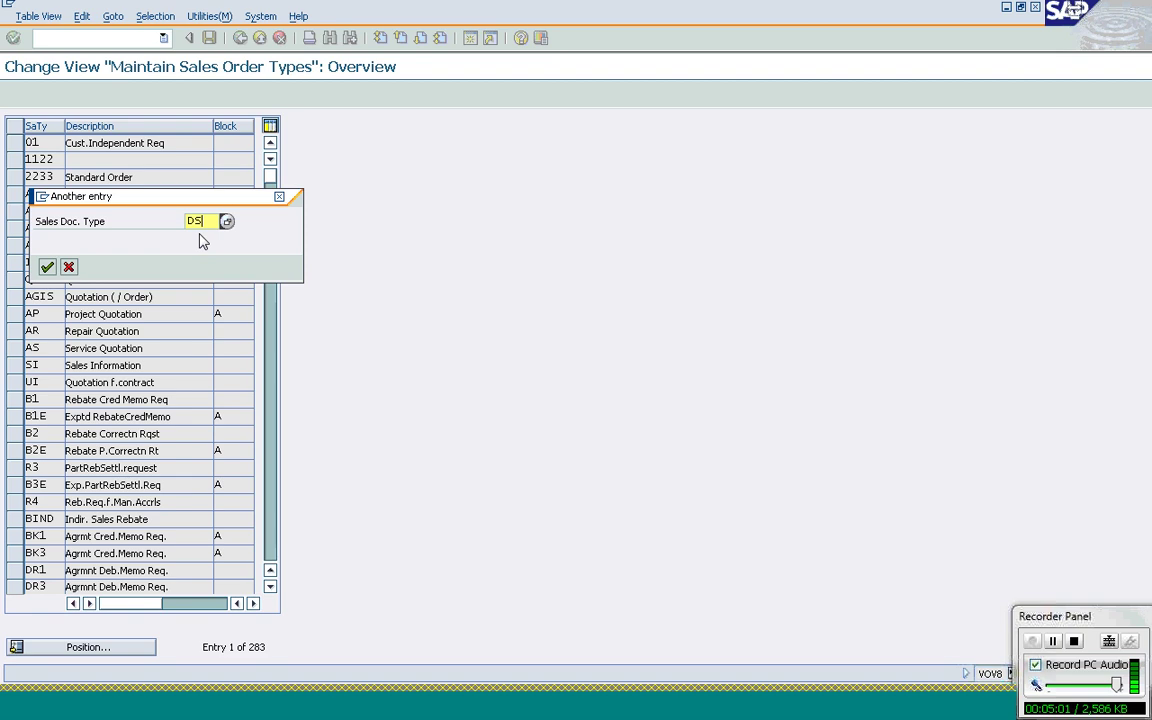
pyautogui.press('Return')
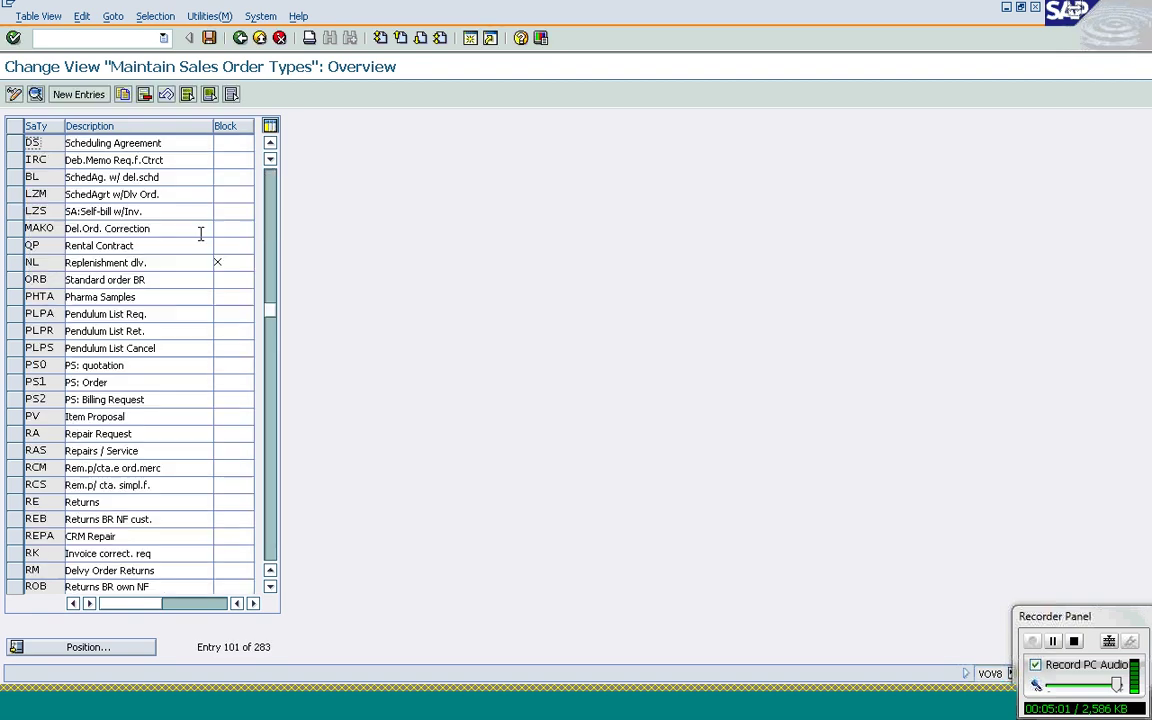
pyautogui.doubleClick(33, 142)
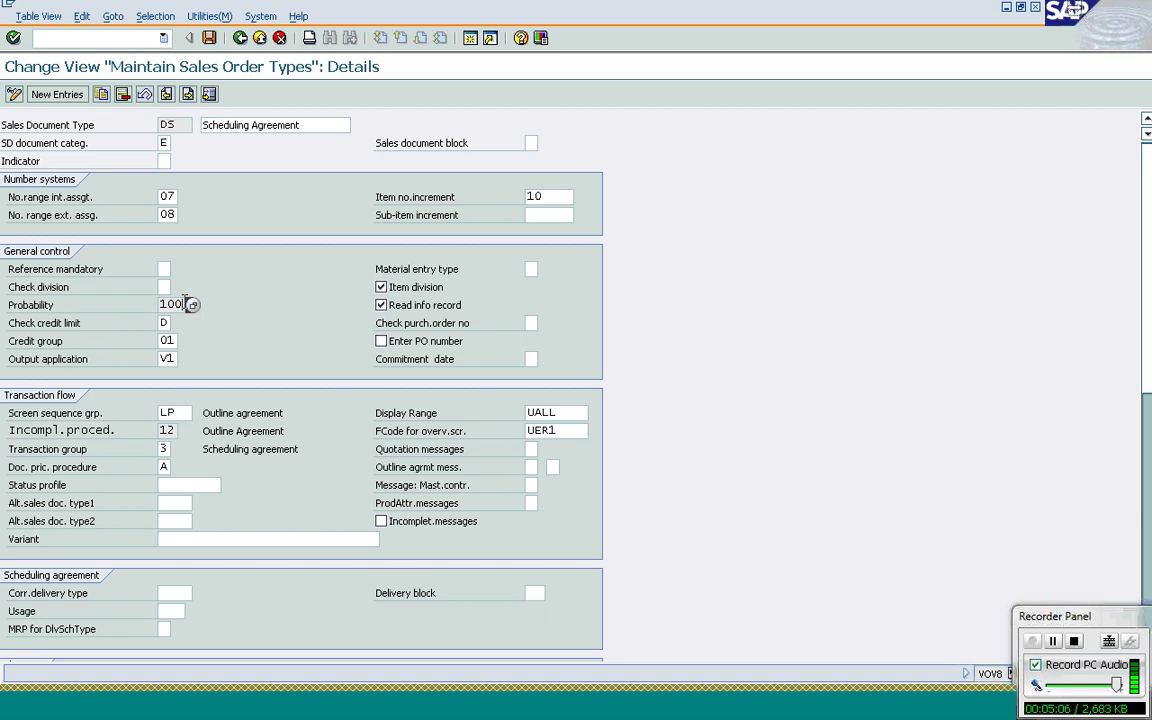
# Examine the DS document type's settings for credit limit check, transaction flow, shipping, billing and requested delivery date
pyautogui.click(170, 323)
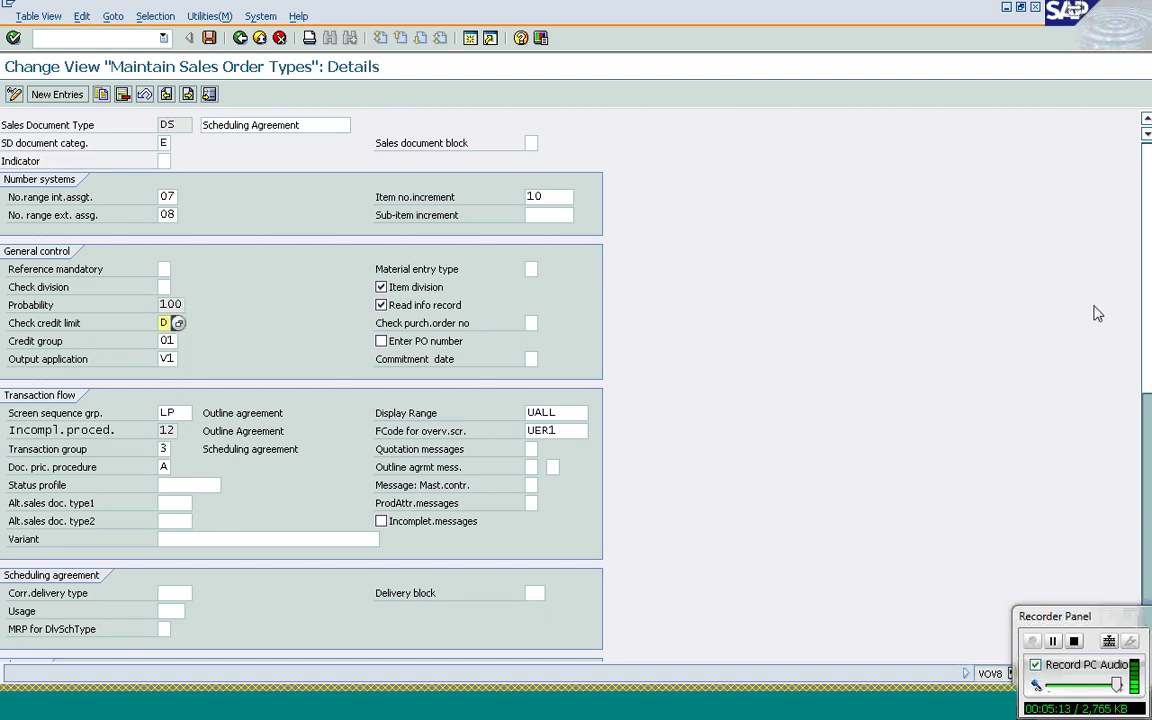
pyautogui.scroll(-5, 1150, 318)
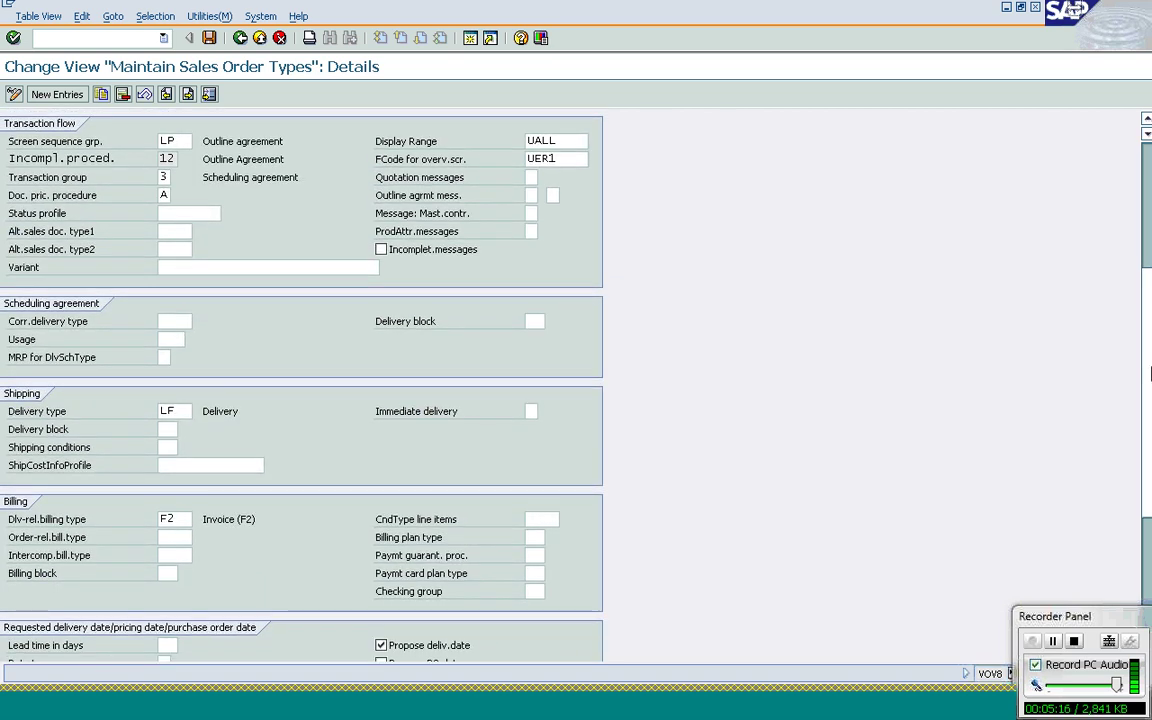
pyautogui.scroll(-3, 1150, 398)
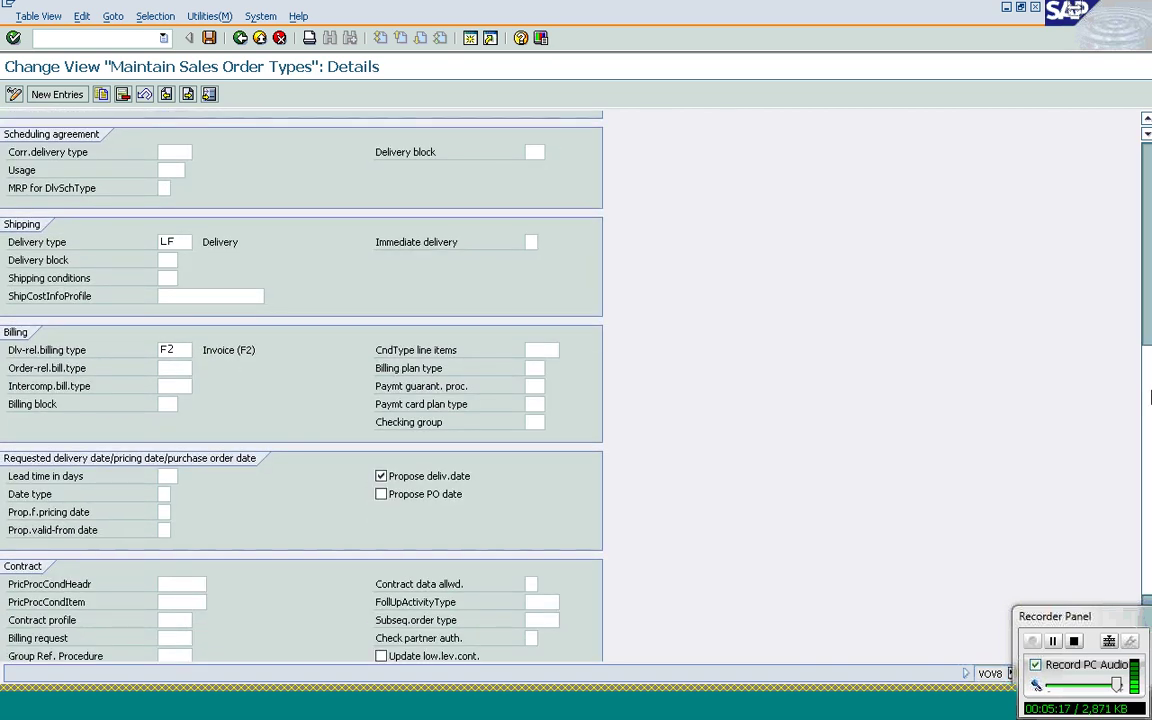
pyautogui.scroll(-1, 1150, 468)
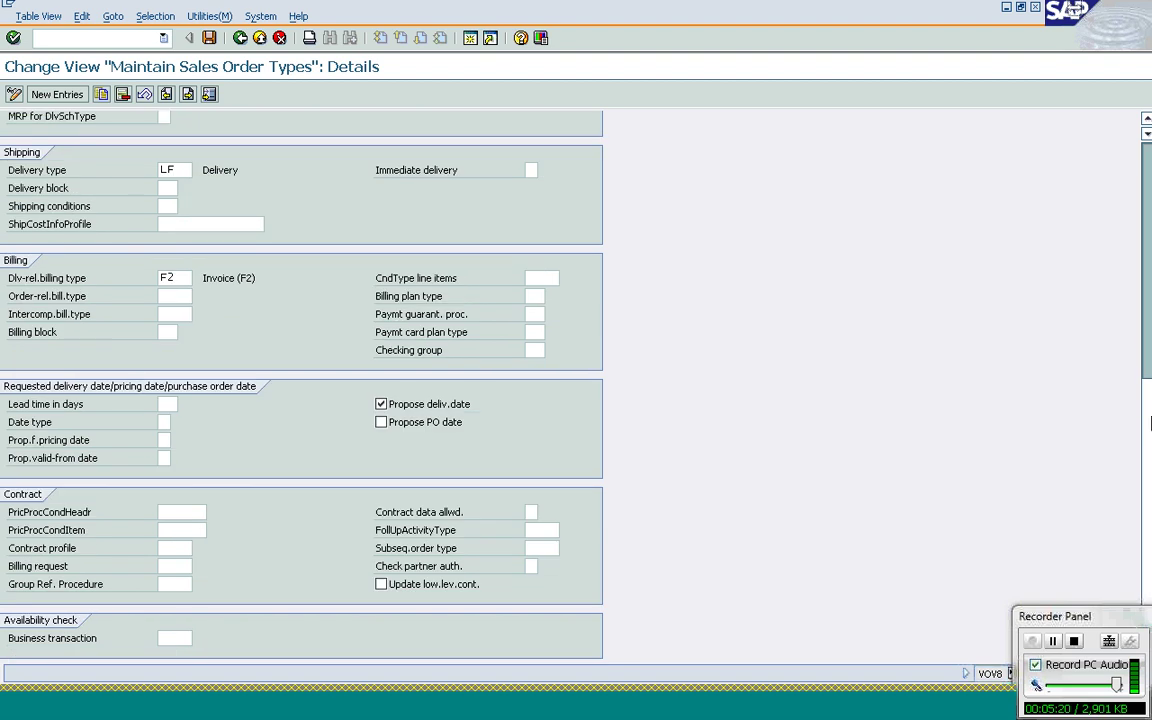
pyautogui.scroll(1, 1150, 468)
pyautogui.scroll(3, 1150, 468)
pyautogui.scroll(-3, 1150, 468)
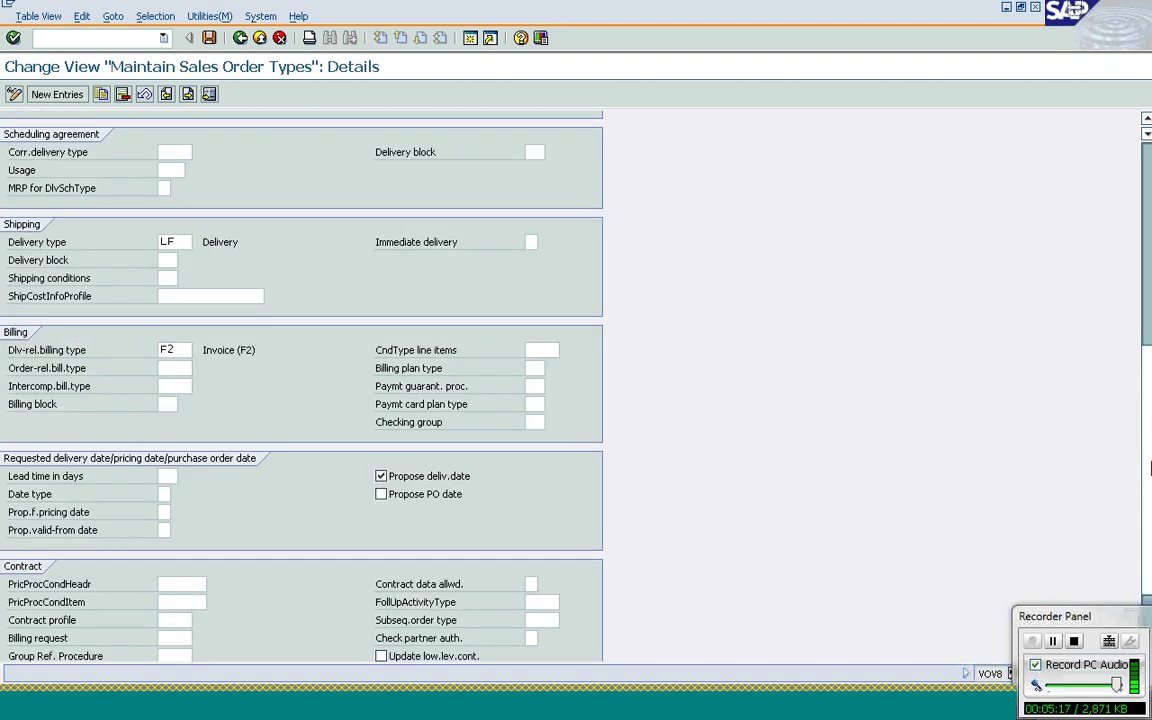
pyautogui.scroll(-1, 1150, 468)
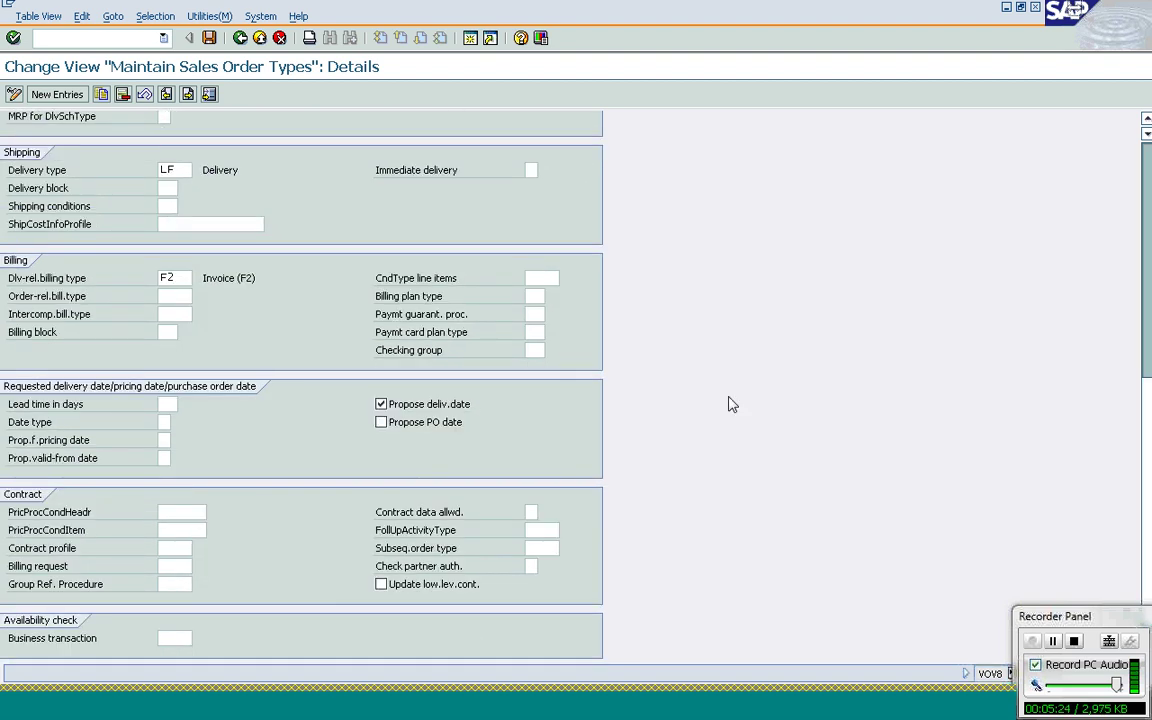
pyautogui.click(170, 312)
pyautogui.click(172, 296)
pyautogui.scroll(5, 1150, 372)
pyautogui.scroll(3, 1150, 372)
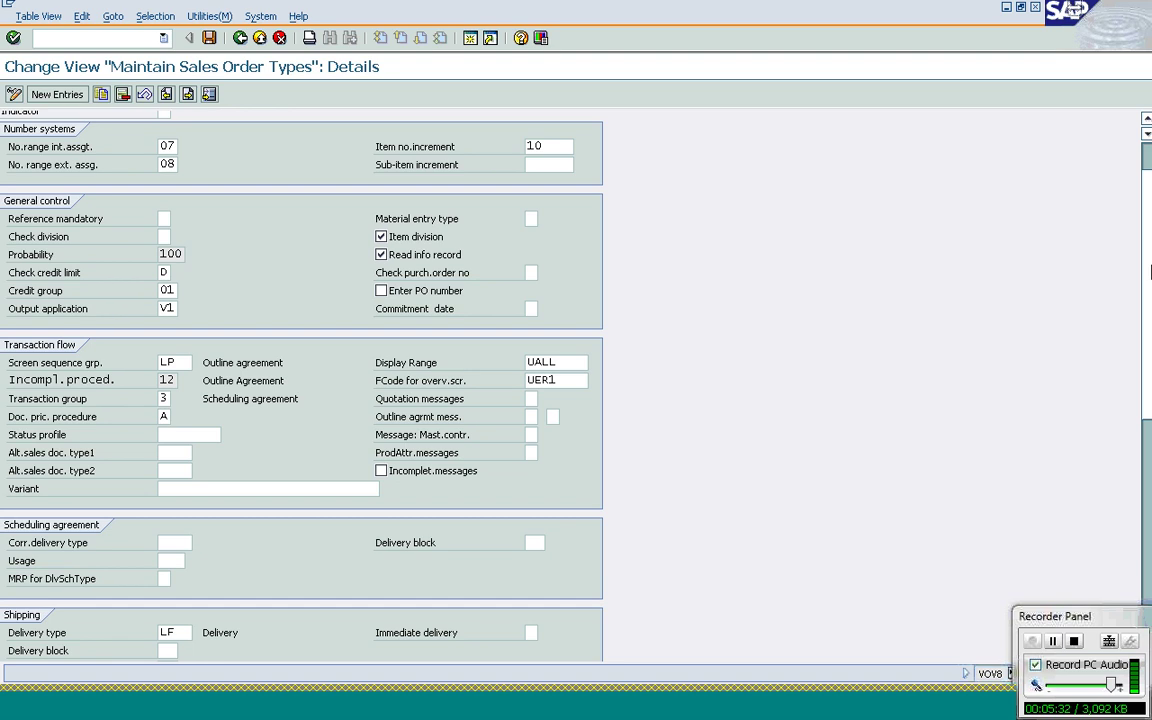
pyautogui.scroll(1, 1150, 272)
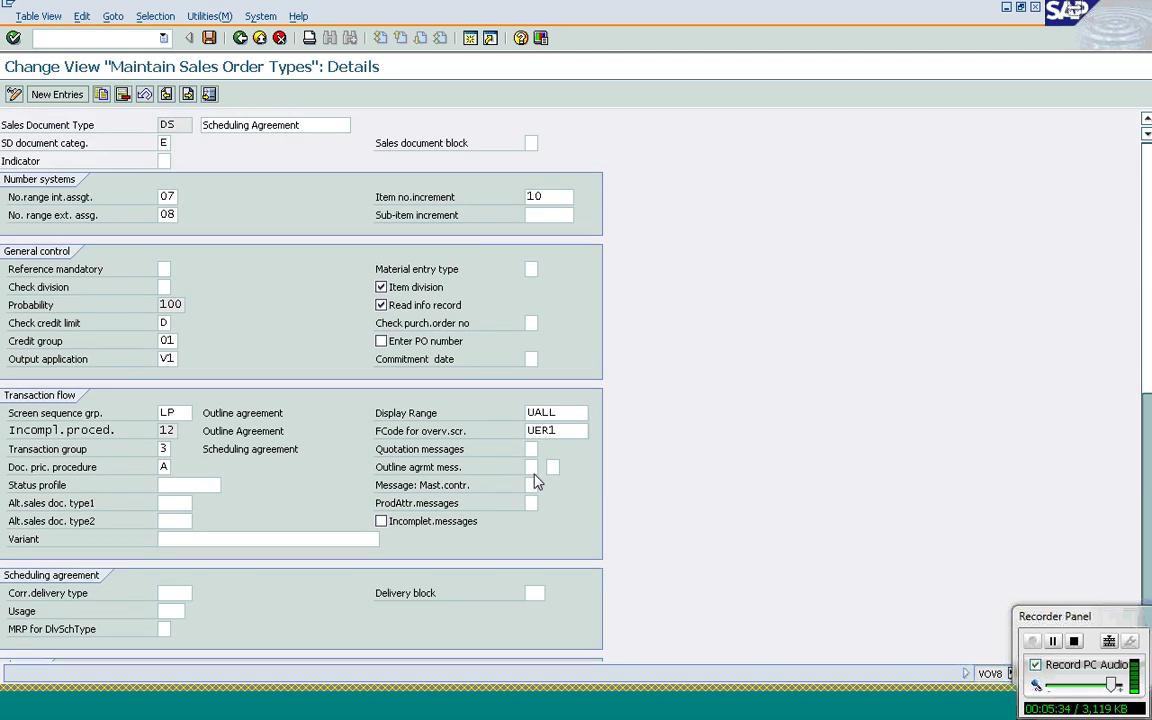
# Review the possible outline agreement message checks for DS, from header level to item level, and return to the overview without choosing one
pyautogui.click(440, 468)
pyautogui.click(534, 467)
pyautogui.click(546, 469)
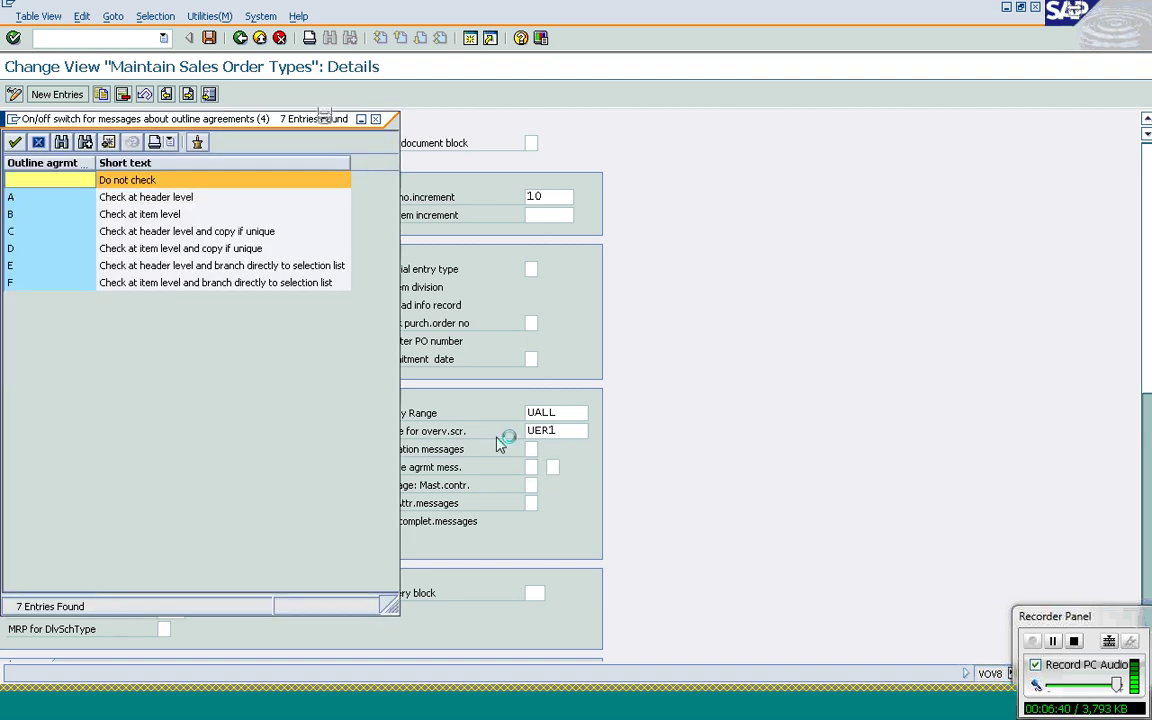
pyautogui.press('Down')
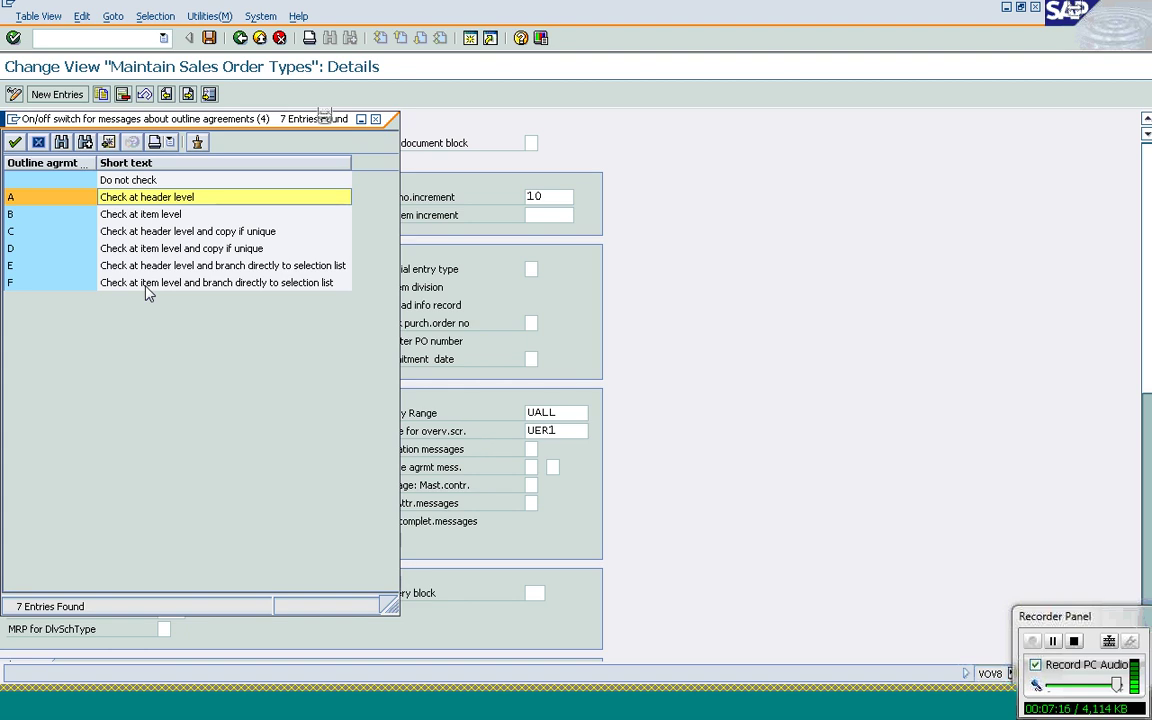
pyautogui.click(29, 200)
pyautogui.click(27, 216)
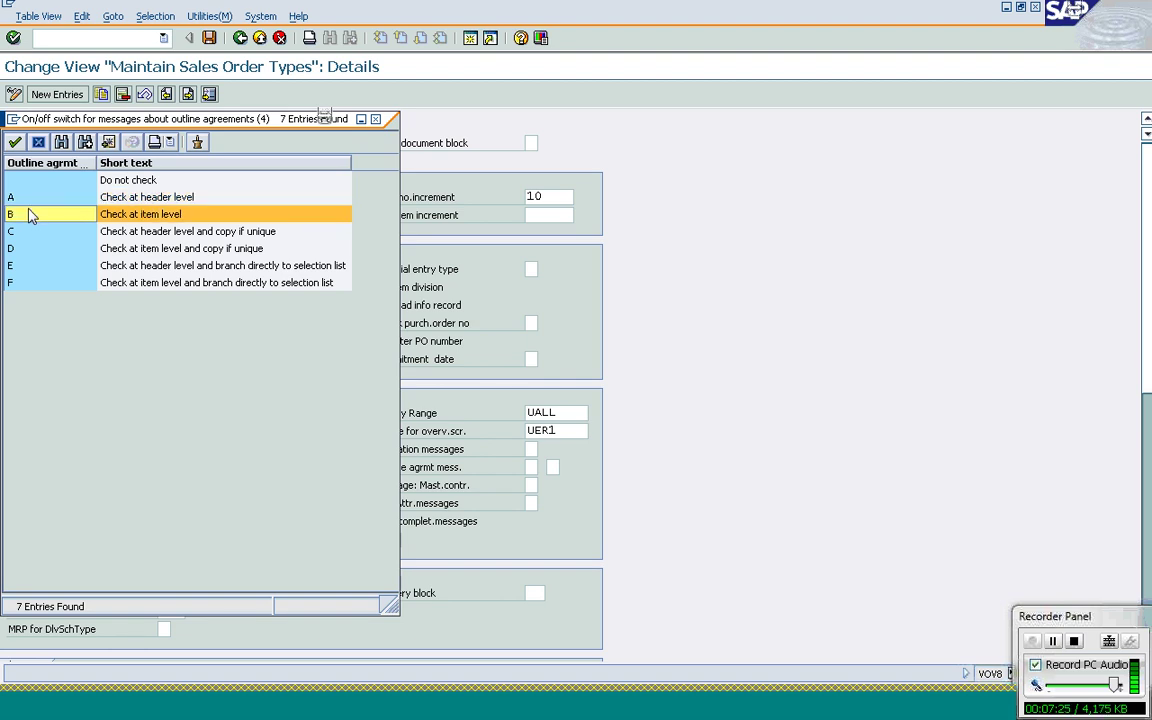
pyautogui.click(28, 232)
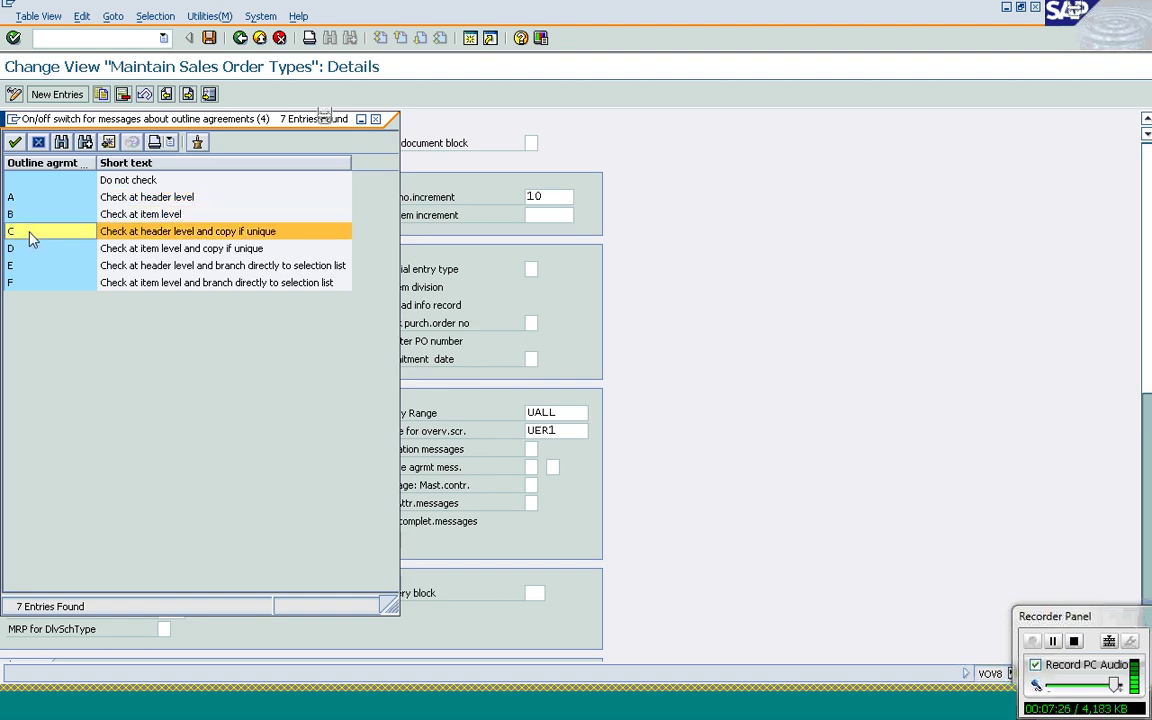
pyautogui.click(28, 250)
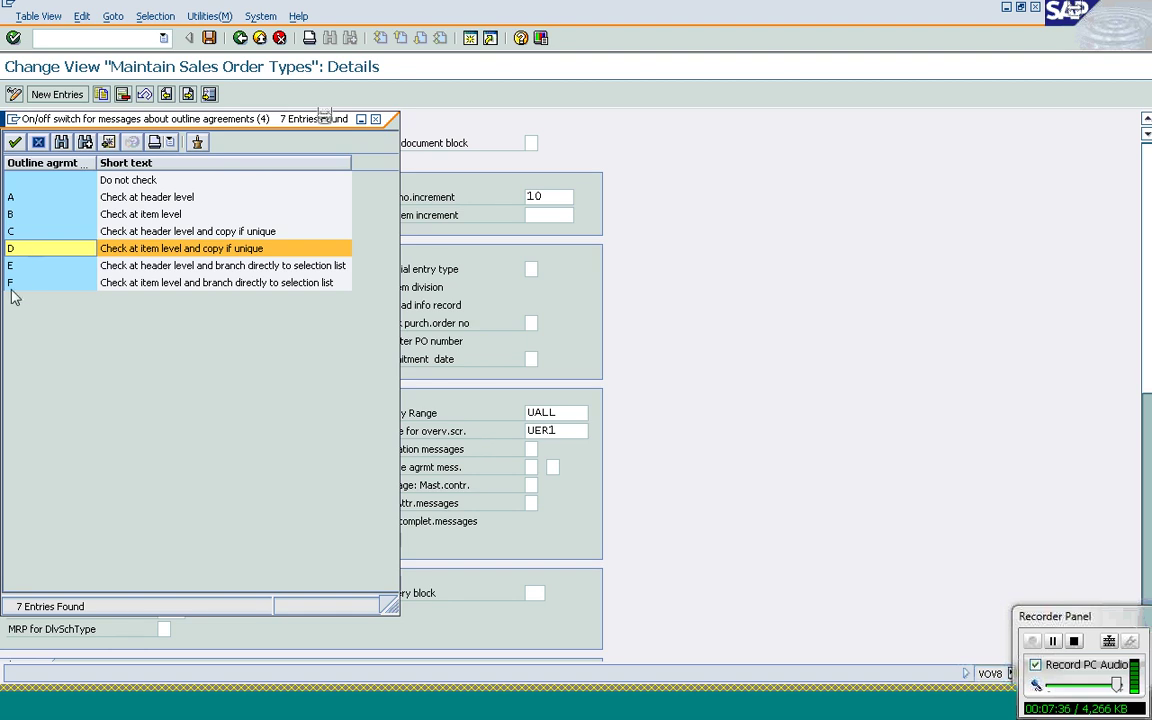
pyautogui.click(27, 266)
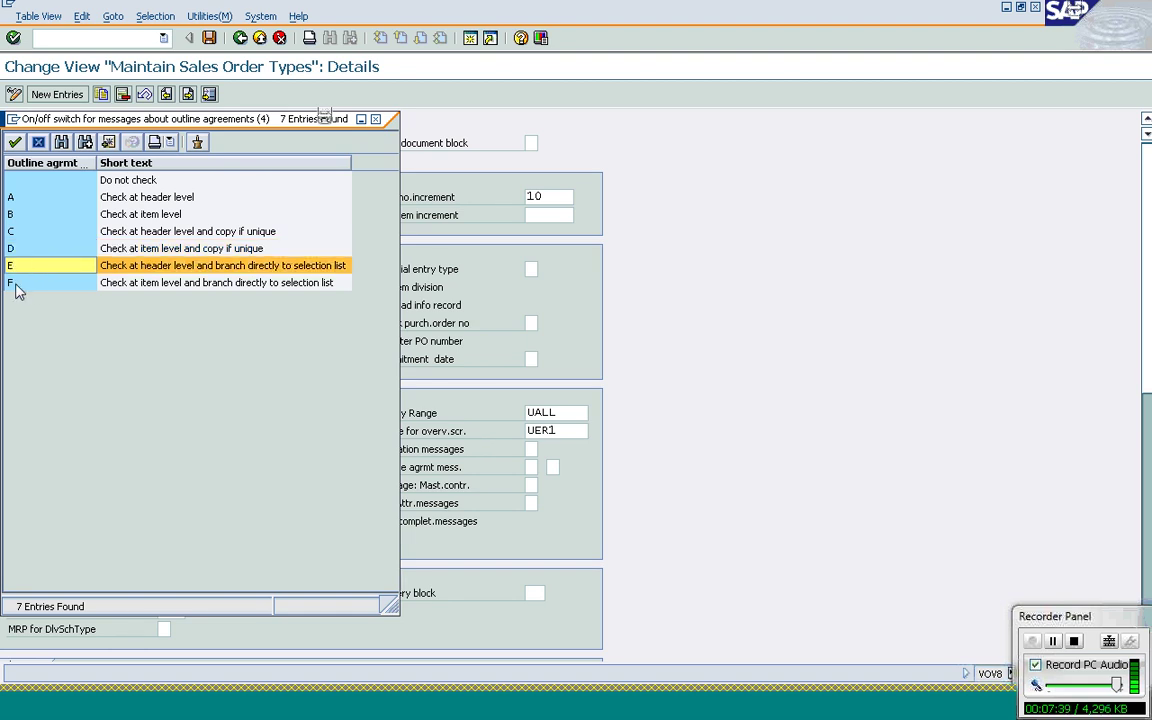
pyautogui.click(17, 287)
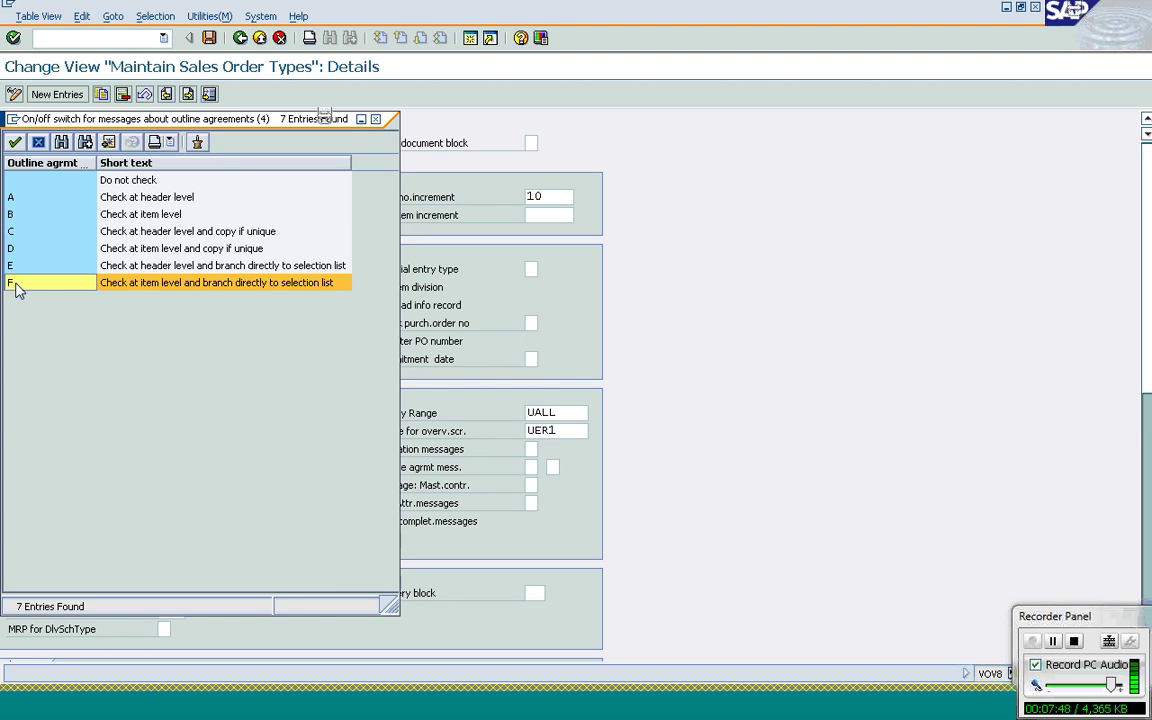
pyautogui.click(70, 204)
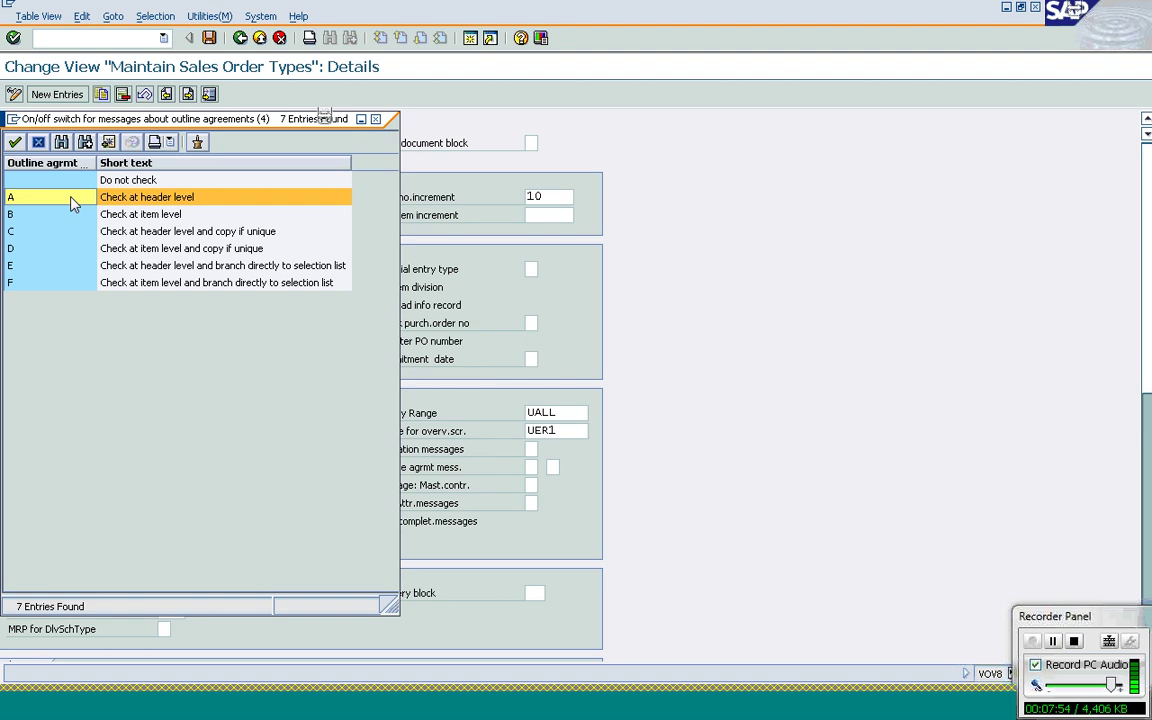
pyautogui.click(38, 143)
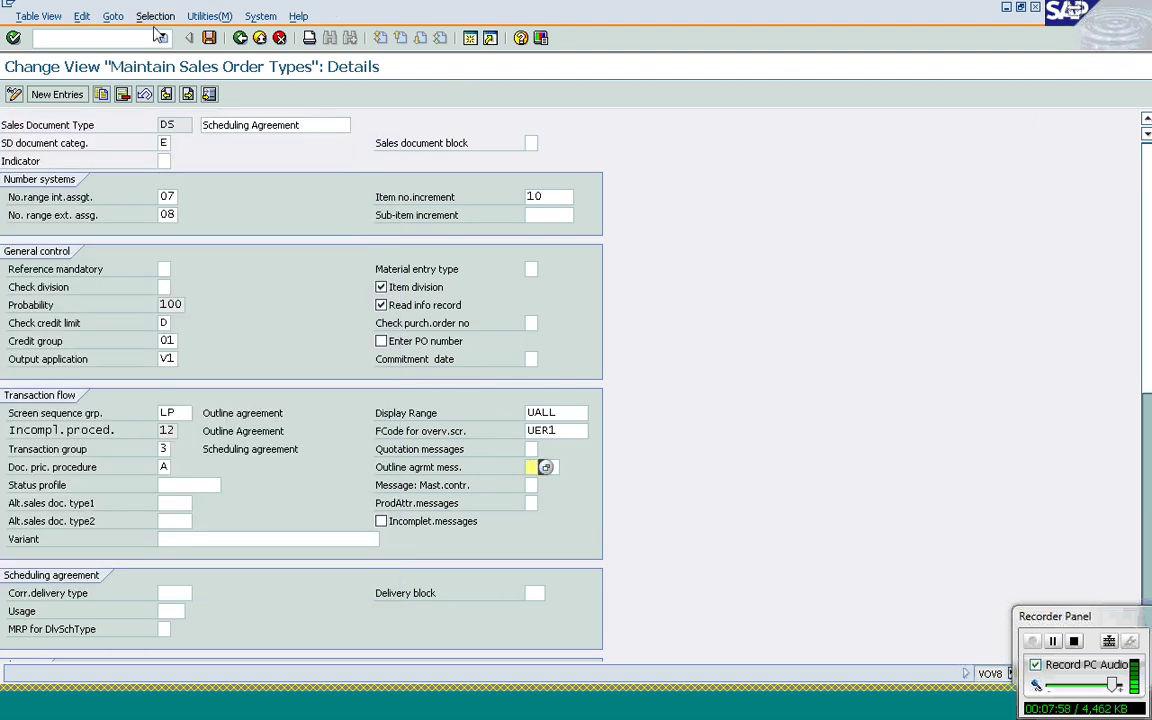
pyautogui.click(240, 38)
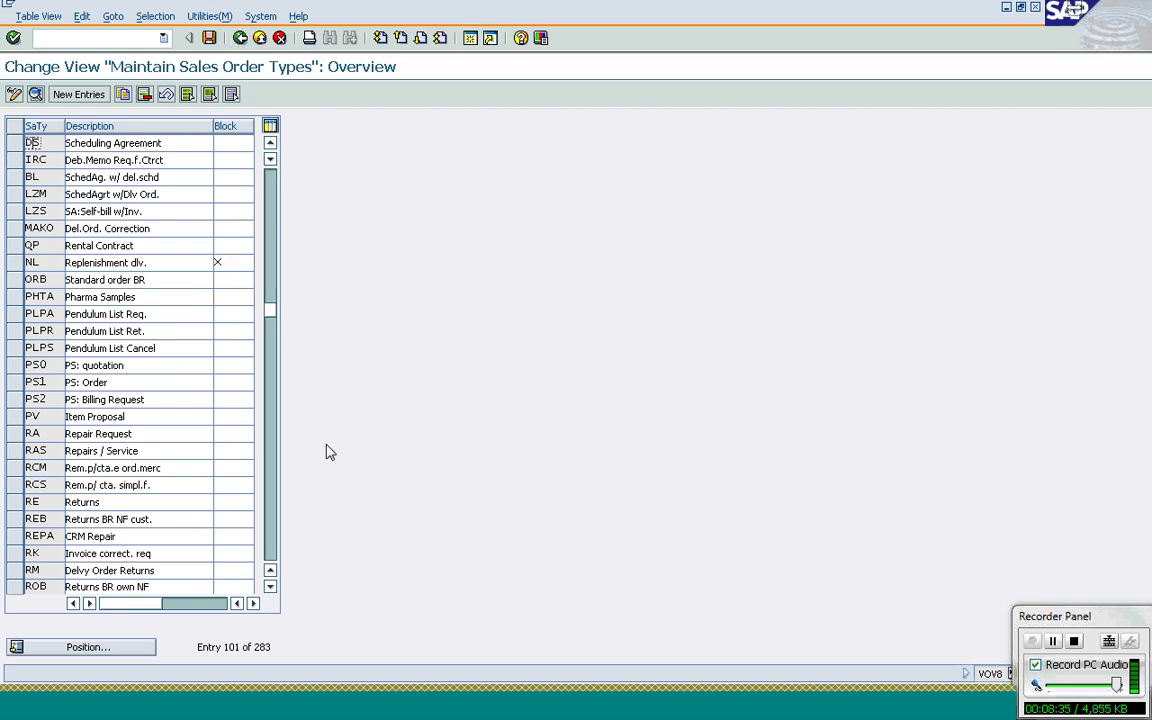
# Switch to the scheduling agreement session and enter the sold-to party's customer number and the PO number text "Scheduling Agreement"
pyautogui.moveTo(300, 716)
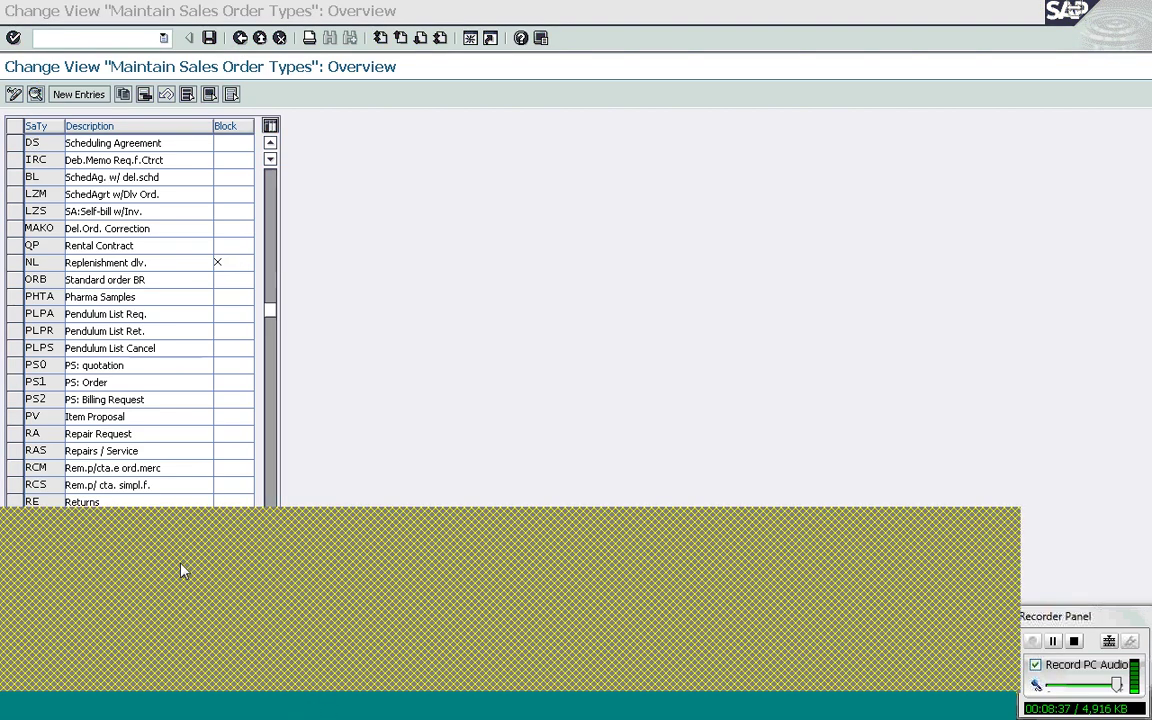
pyautogui.click(255, 605)
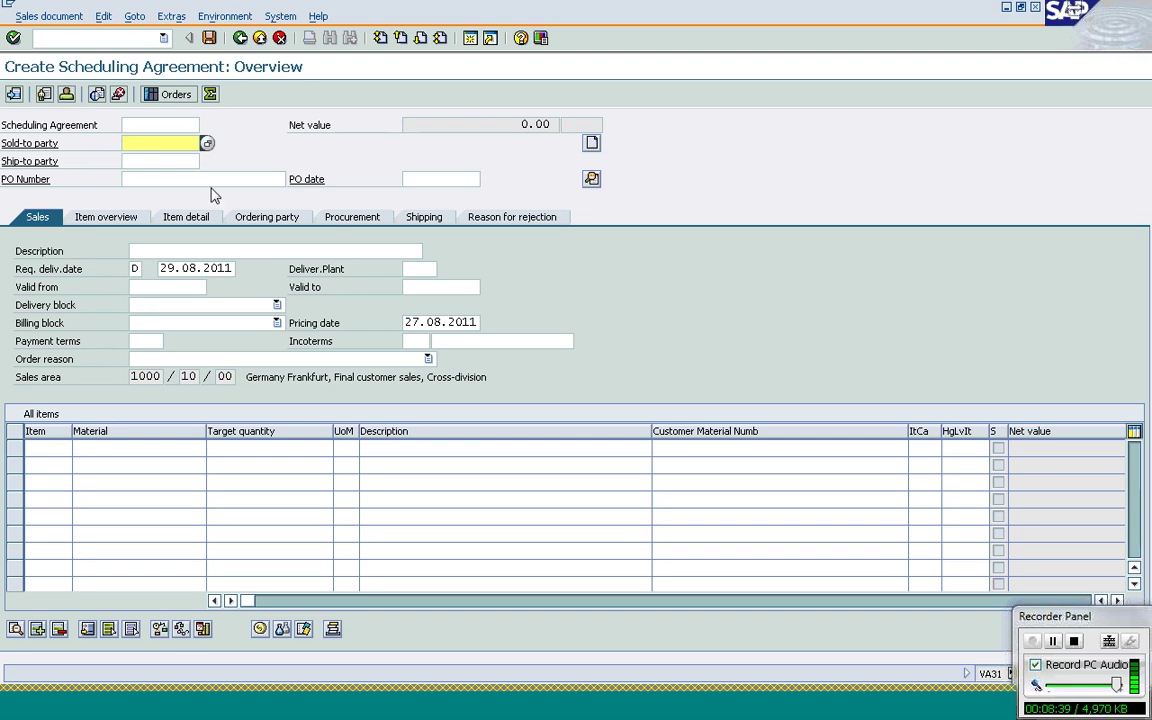
pyautogui.write('t-s')
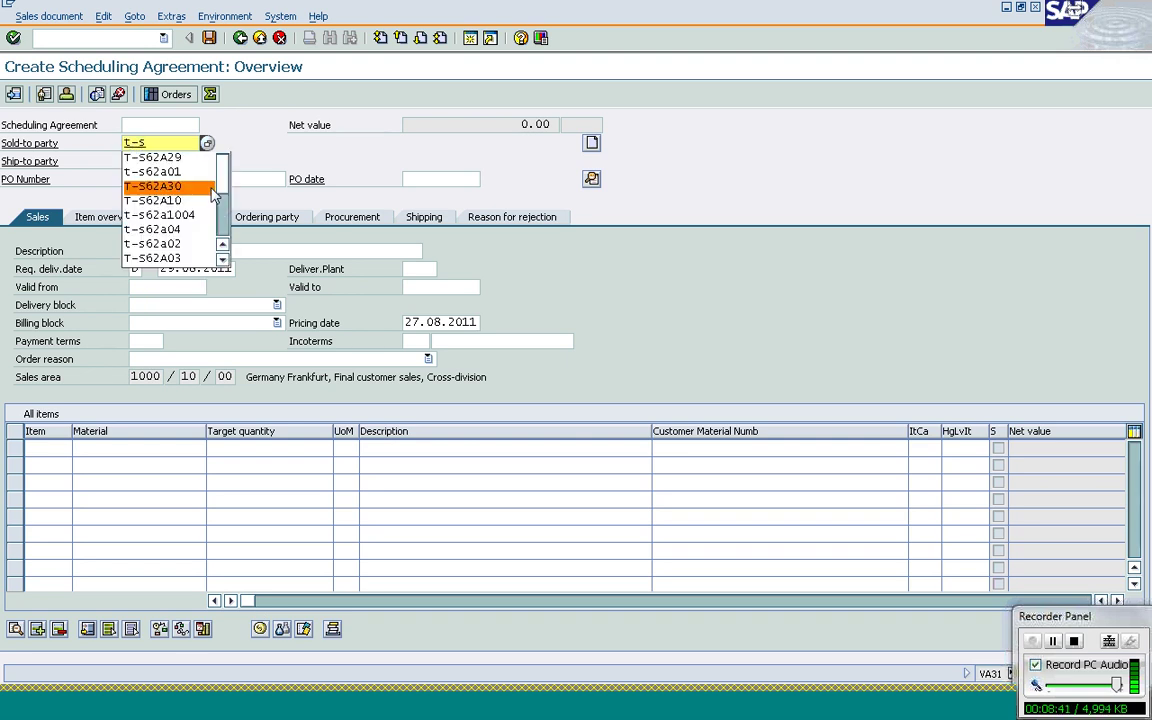
pyautogui.press('Up')
pyautogui.press('Return')
pyautogui.press('Tab')
pyautogui.press('Tab')
pyautogui.write('S')
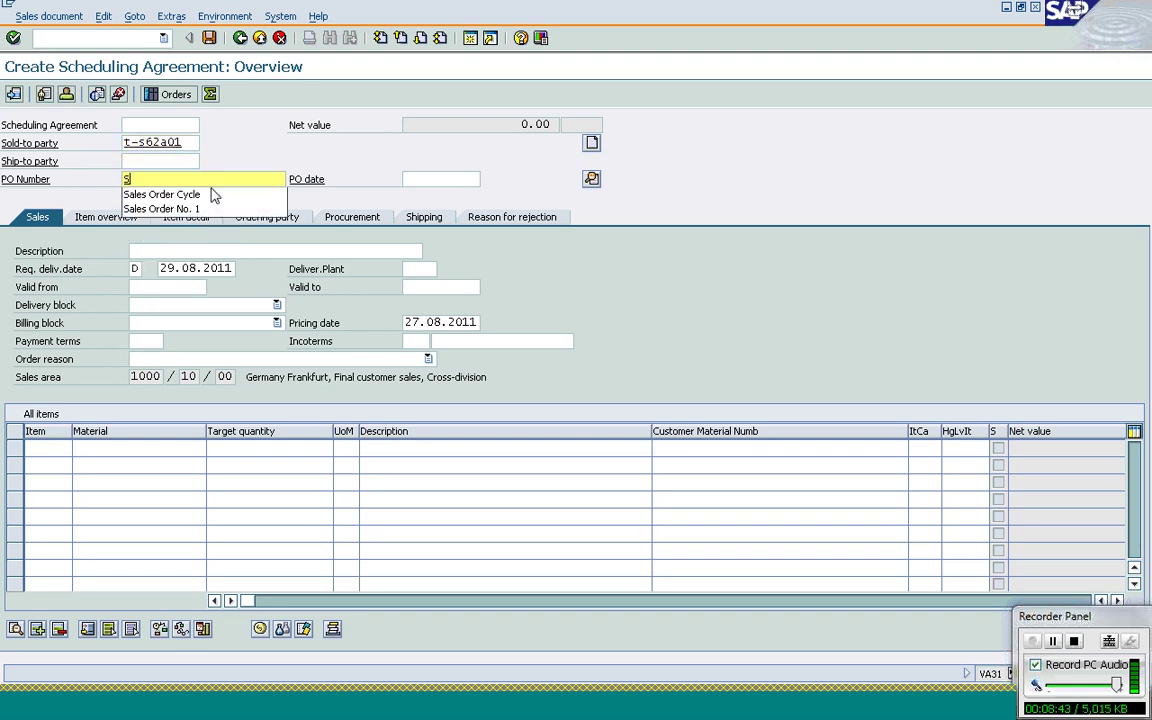
pyautogui.write('chedu')
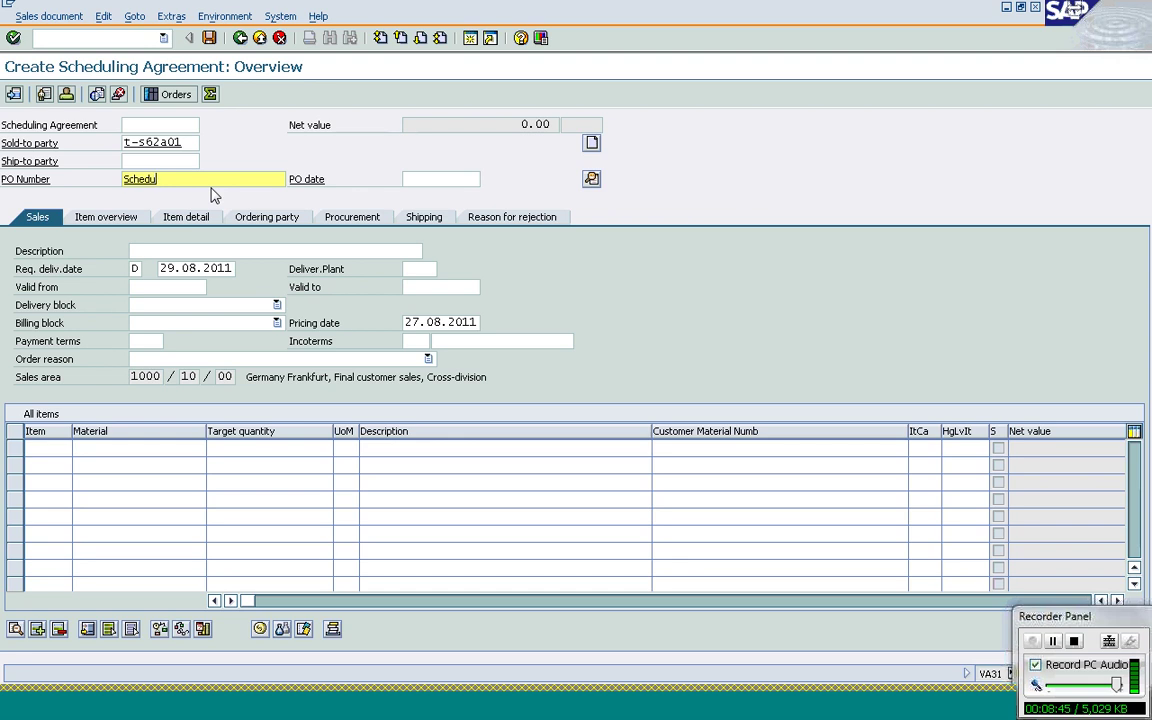
pyautogui.write('ling Agreement')
pyautogui.press('Return')
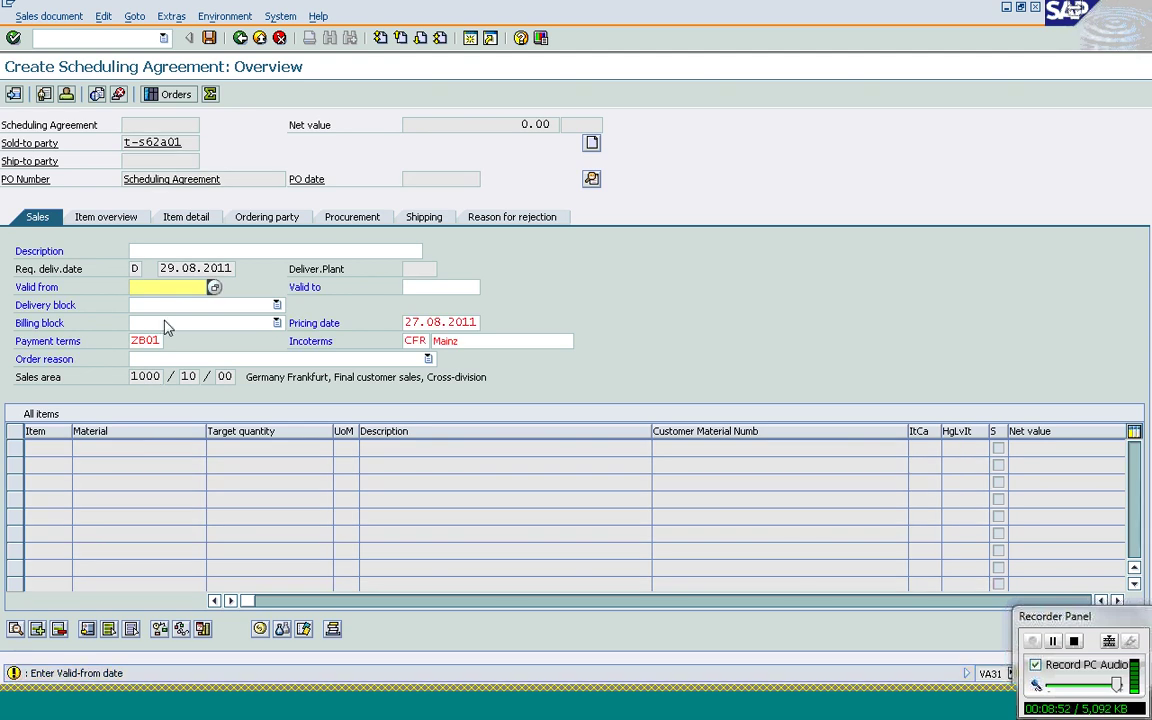
# Set the scheduling agreement's validity period from 27.08.2011 to 31.12.2011
pyautogui.write('27')
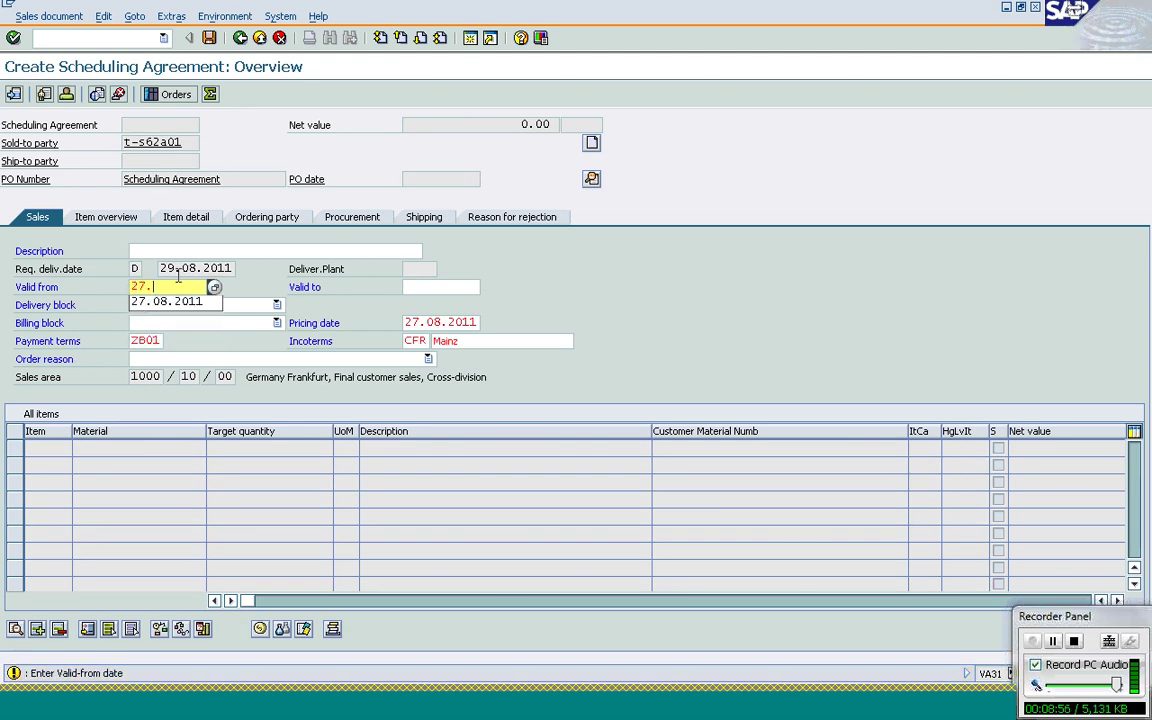
pyautogui.write('.08.2011')
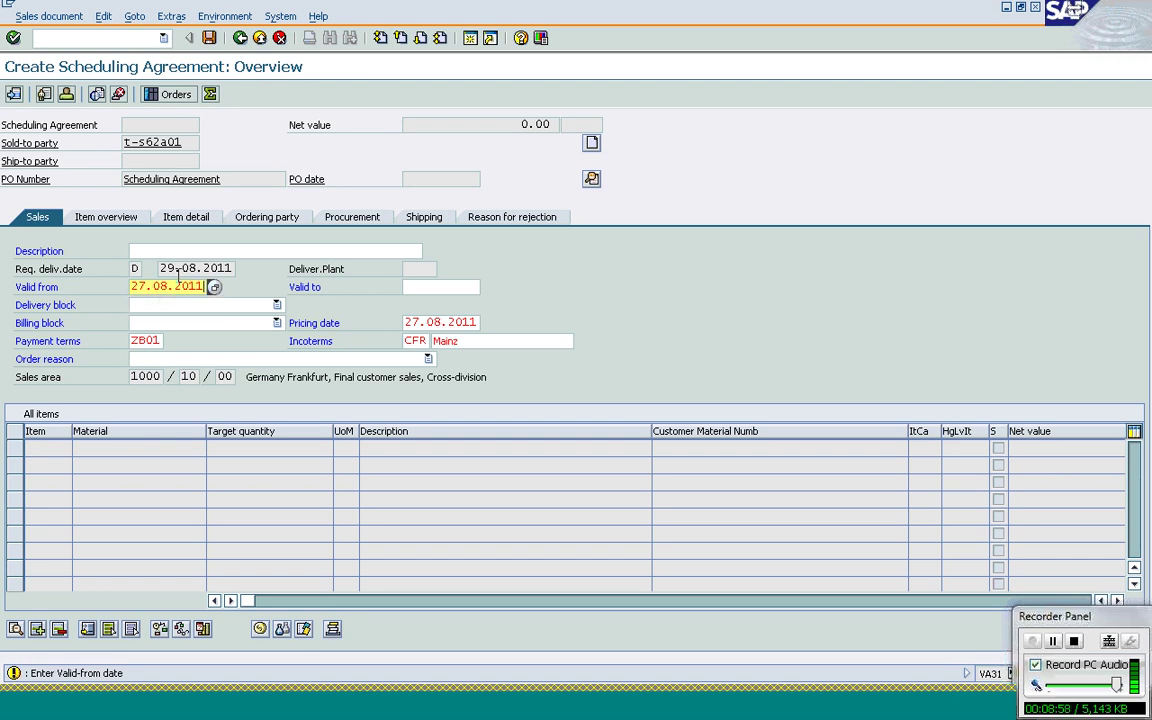
pyautogui.press('Tab')
pyautogui.write('31')
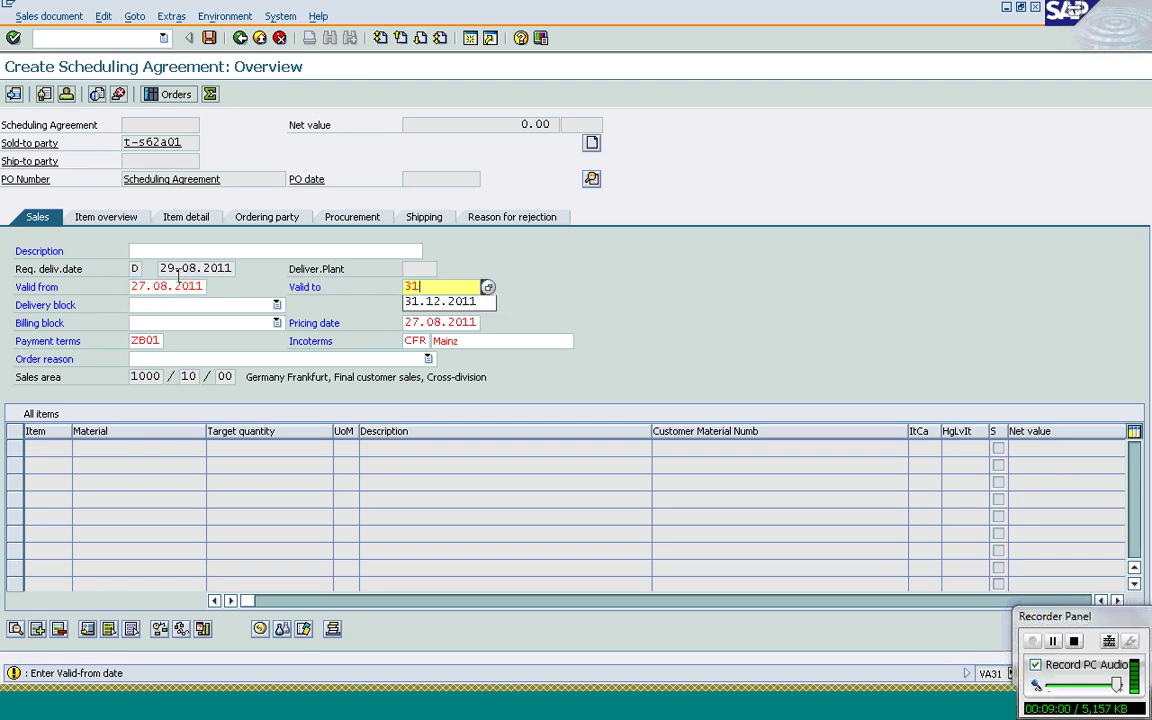
pyautogui.press('Down')
pyautogui.press('Return')
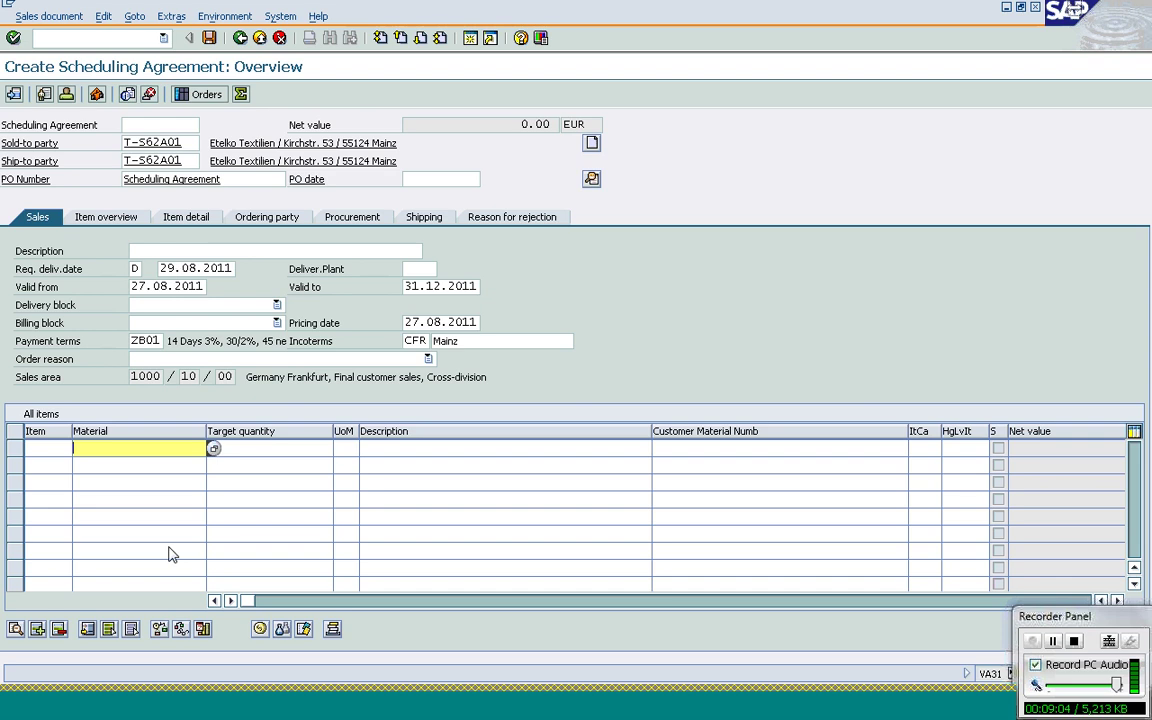
# Add material T-AT101 as the first item with a target quantity of 100
pyautogui.write('t-a')
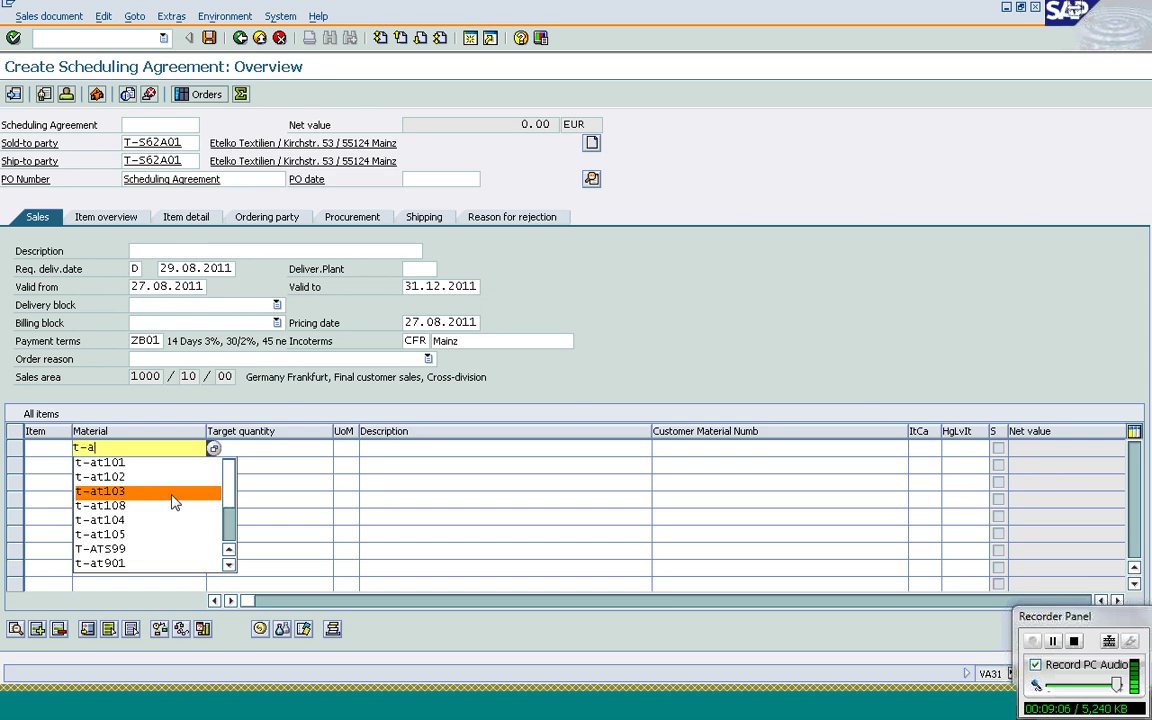
pyautogui.write('t101')
pyautogui.press('Tab')
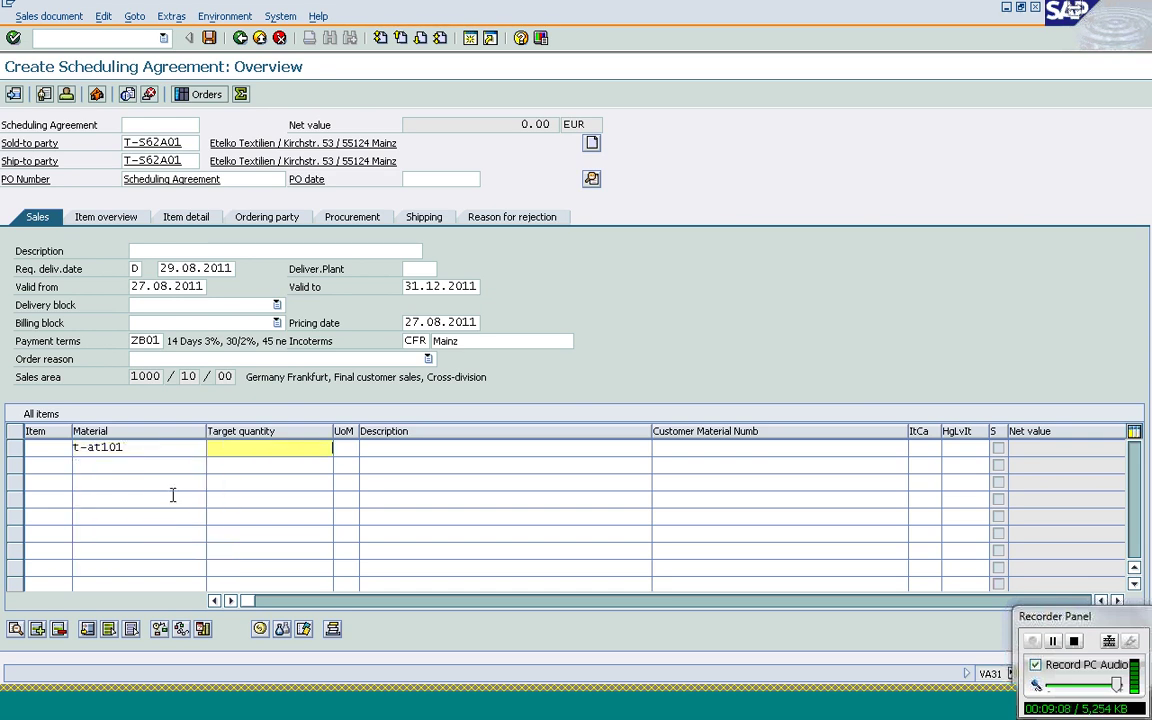
pyautogui.write('100')
pyautogui.press('Return')
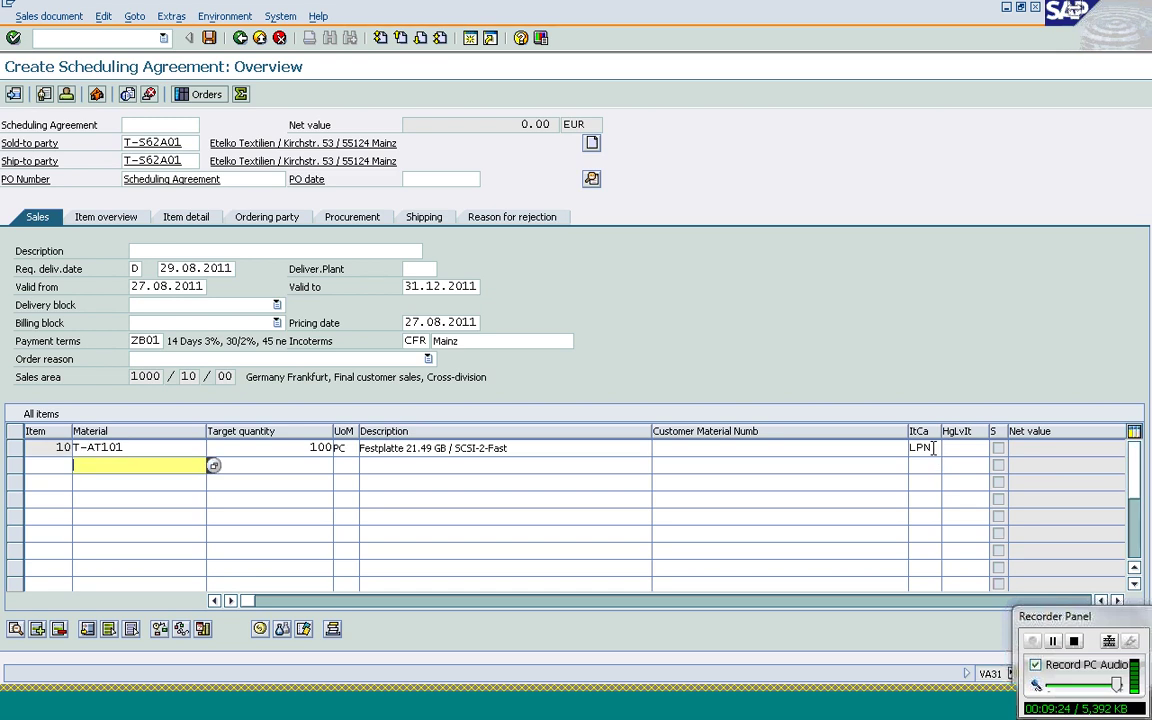
# Check the item category of item 10, and open transaction VOV7 for item categories in the VOV8 session
pyautogui.click(933, 448)
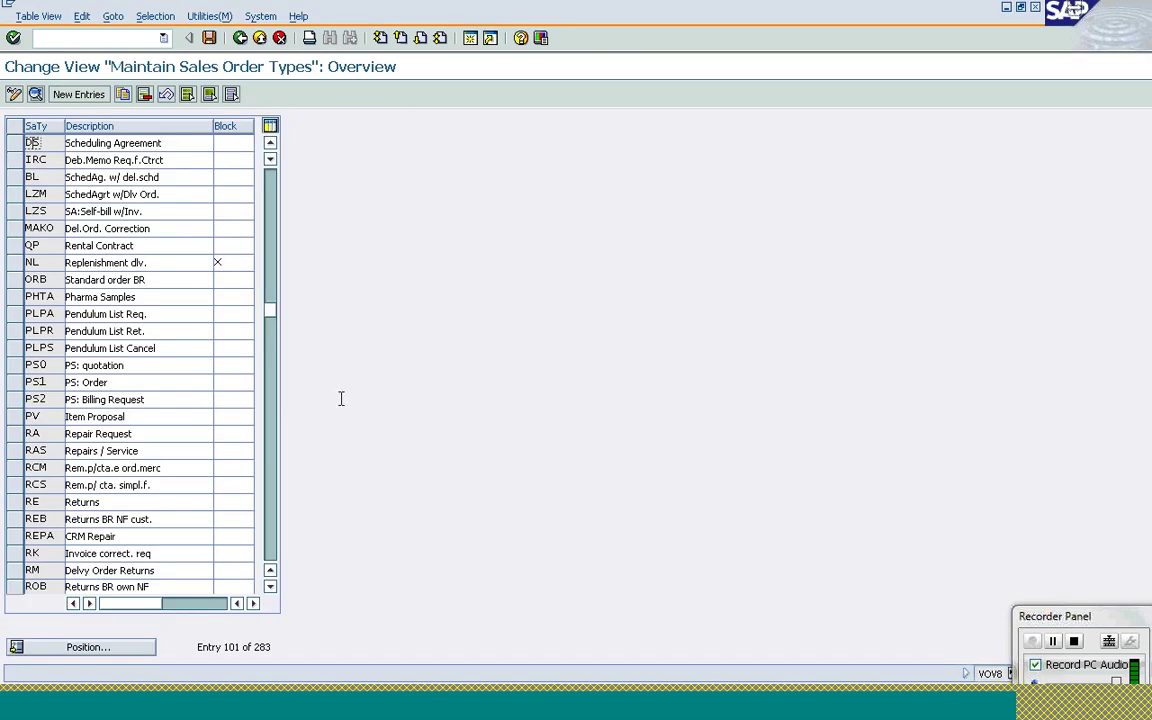
pyautogui.click(82, 38)
pyautogui.write('/nvov7')
pyautogui.press('Return')
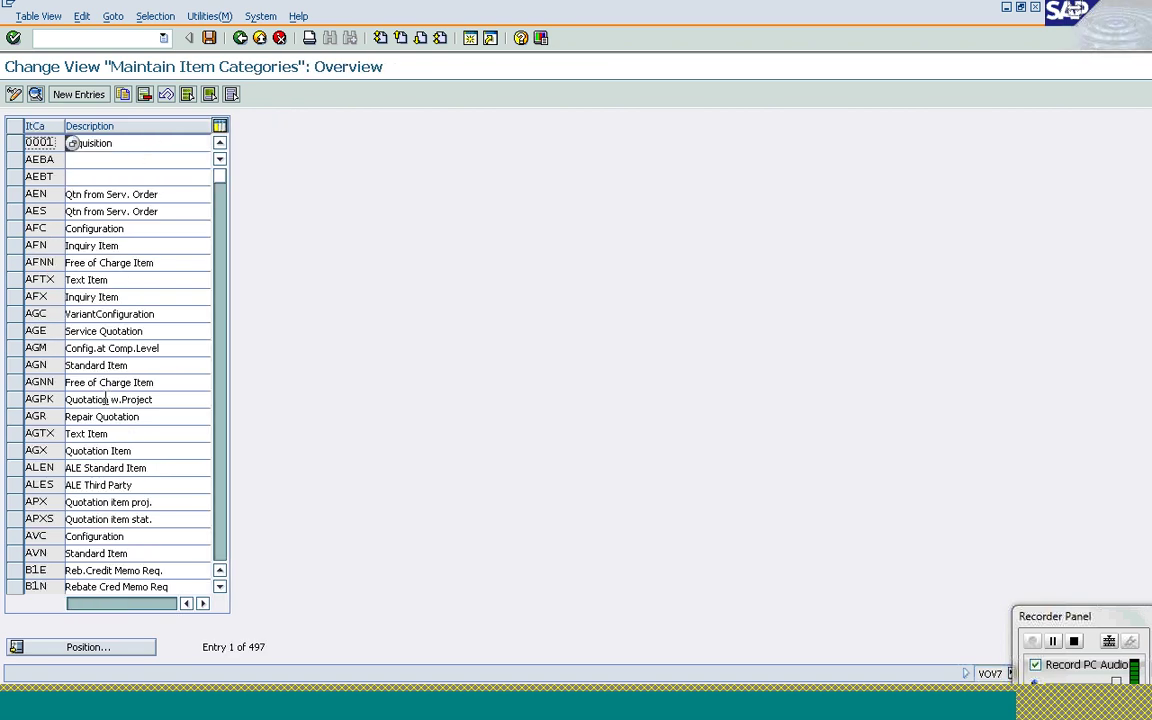
# Locate item category LPN in the item categories list and open its details
pyautogui.click(88, 647)
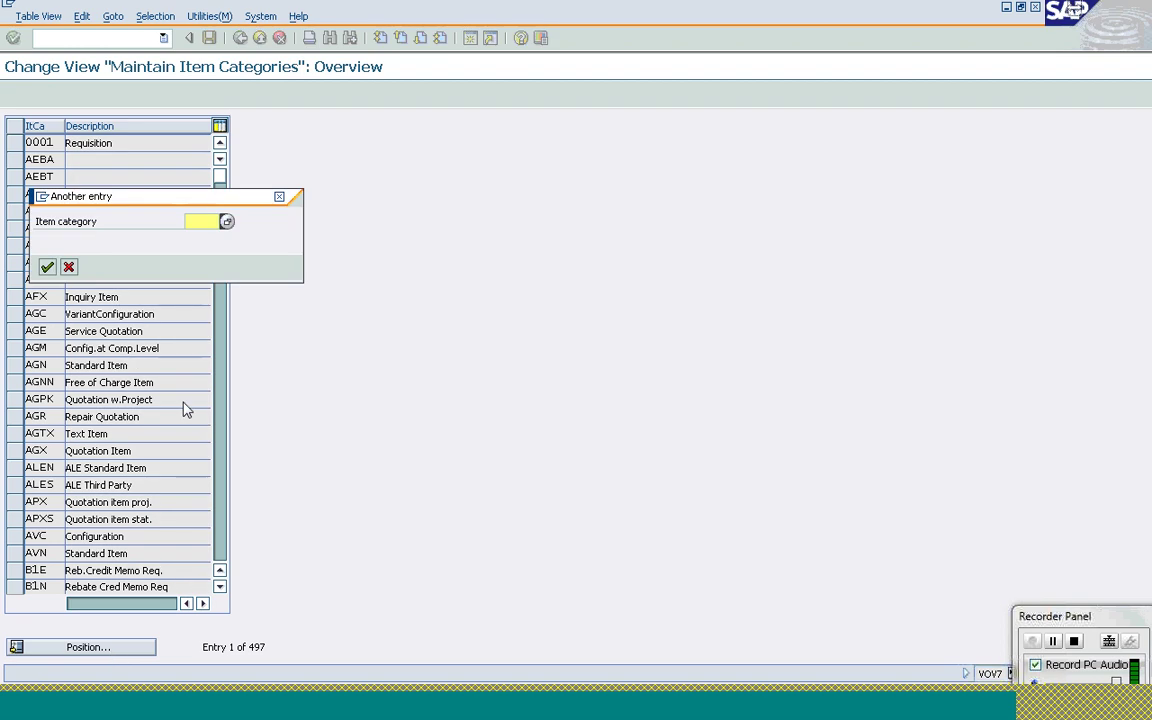
pyautogui.write('LPN')
pyautogui.press('Return')
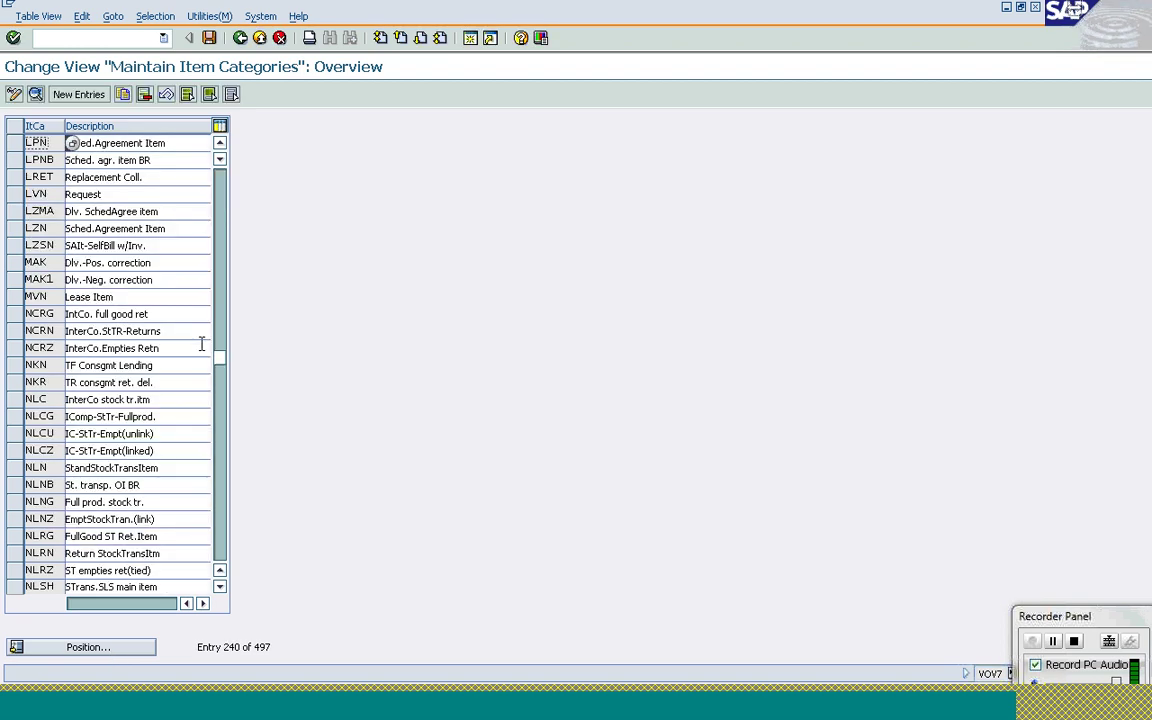
pyautogui.click(22, 143)
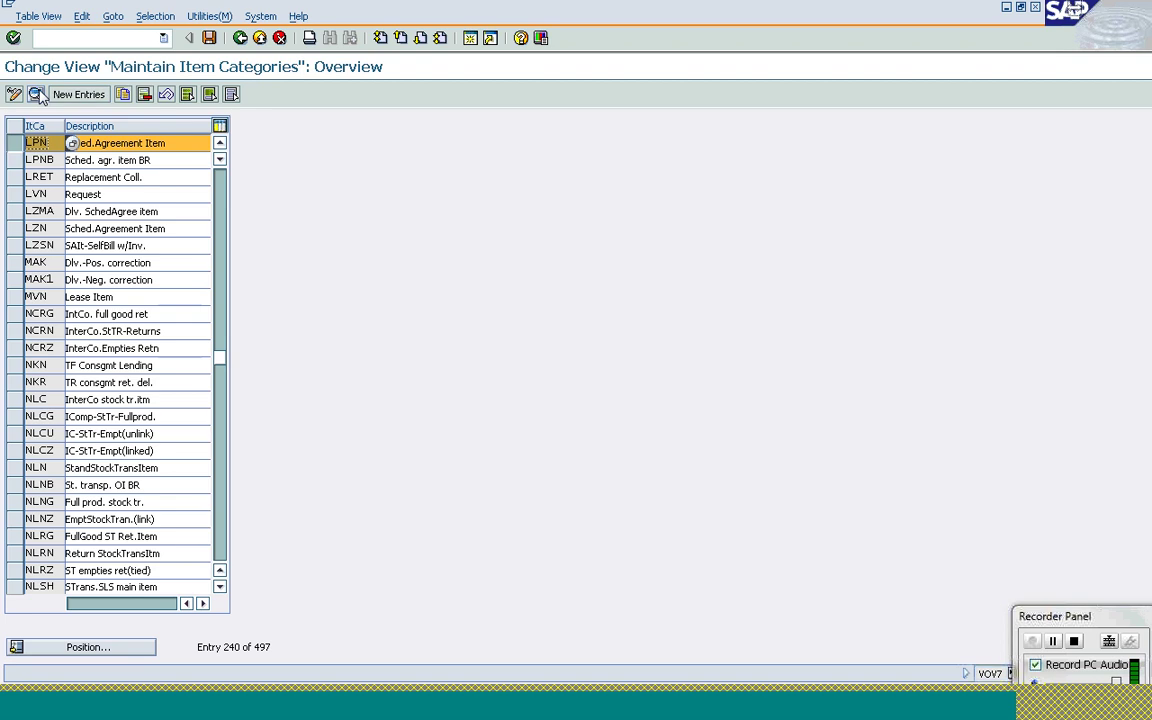
pyautogui.click(36, 94)
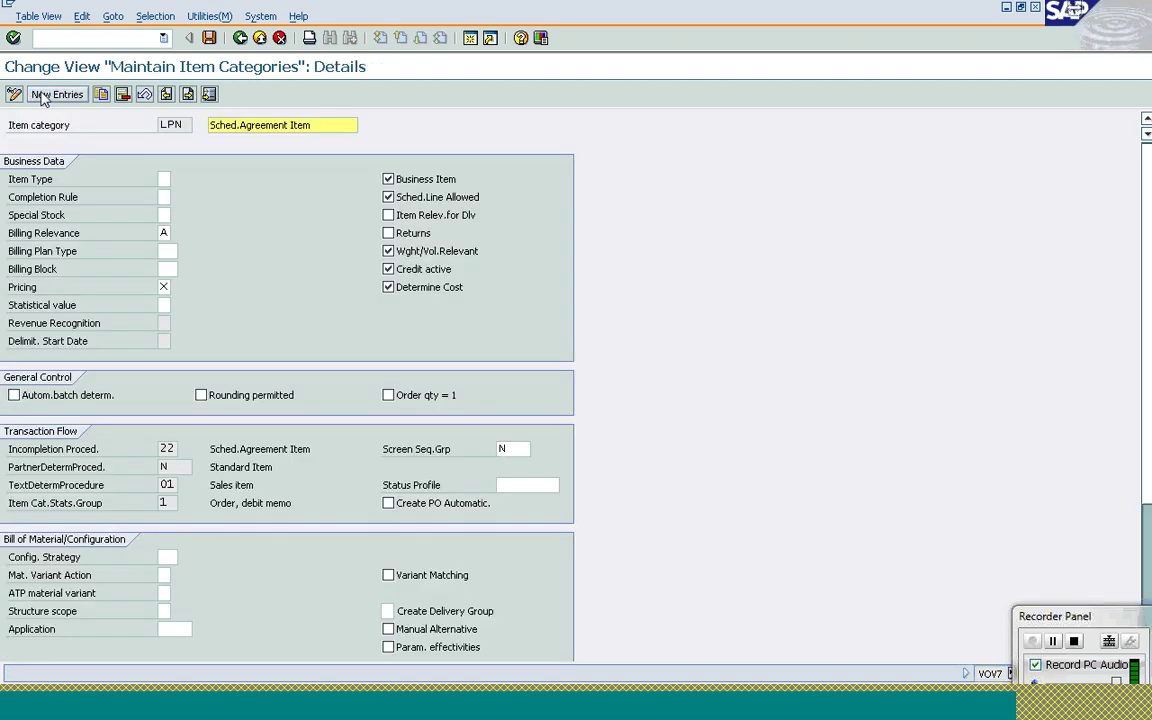
# Review the possible billing relevance and pricing values for item category LPN without choosing any
pyautogui.click(162, 233)
pyautogui.write('A')
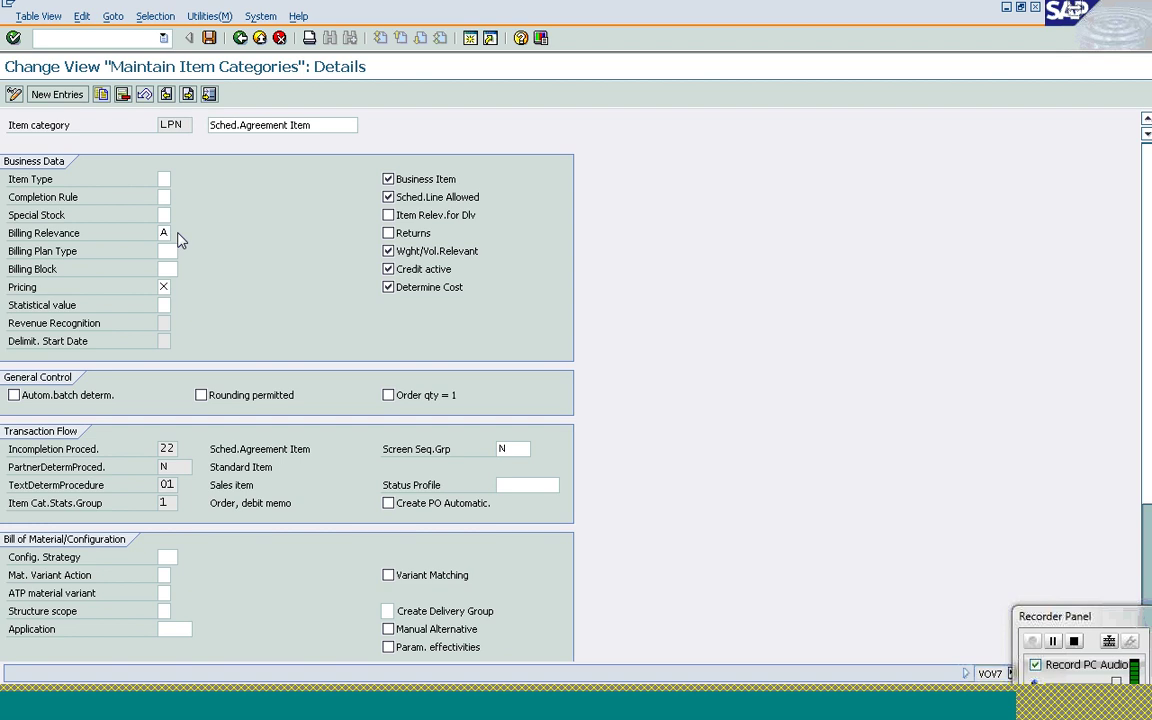
pyautogui.click(178, 234)
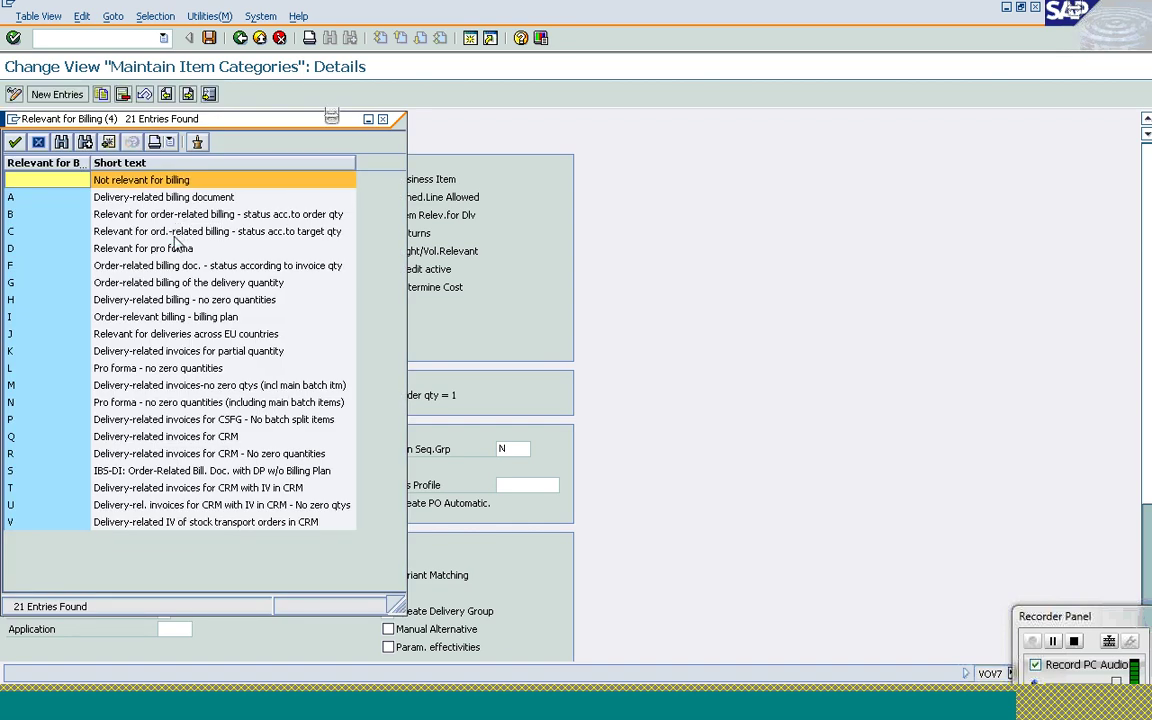
pyautogui.click(33, 141)
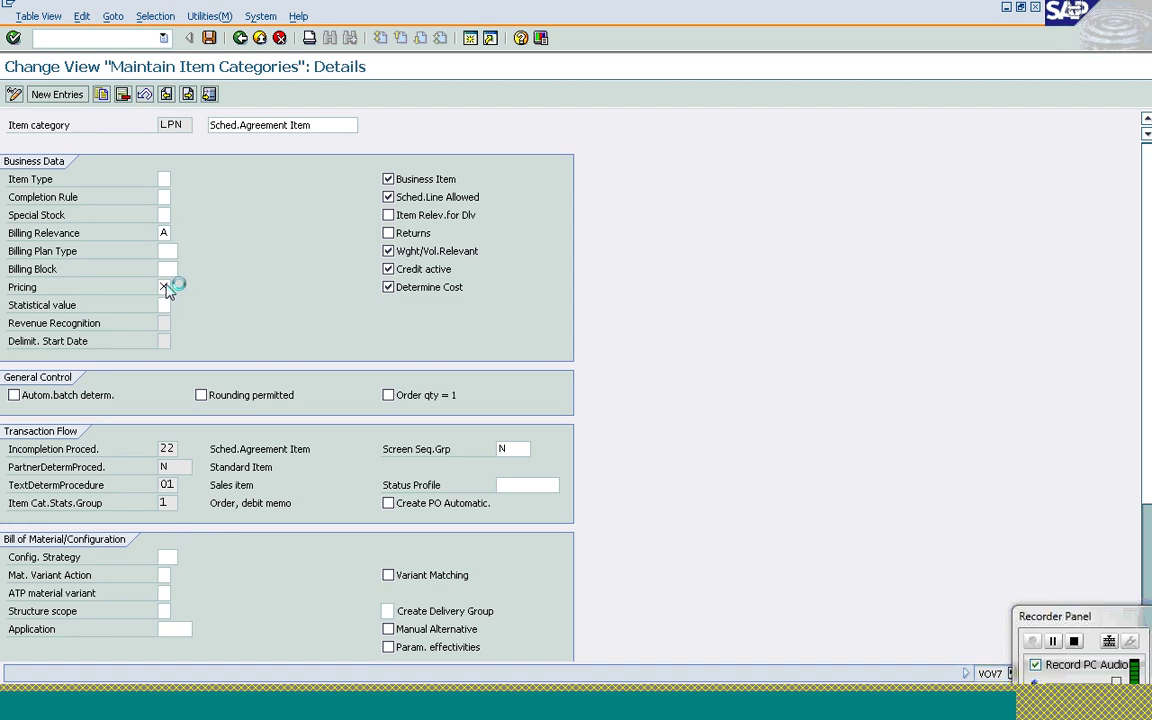
pyautogui.click(165, 286)
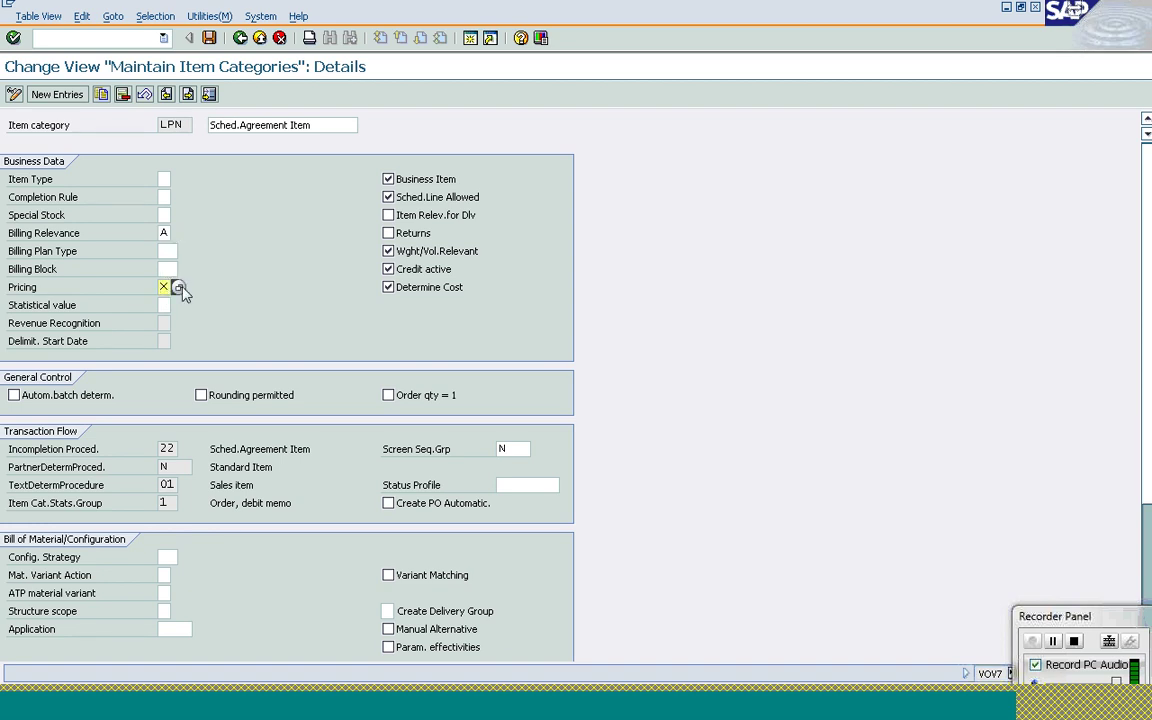
pyautogui.click(179, 287)
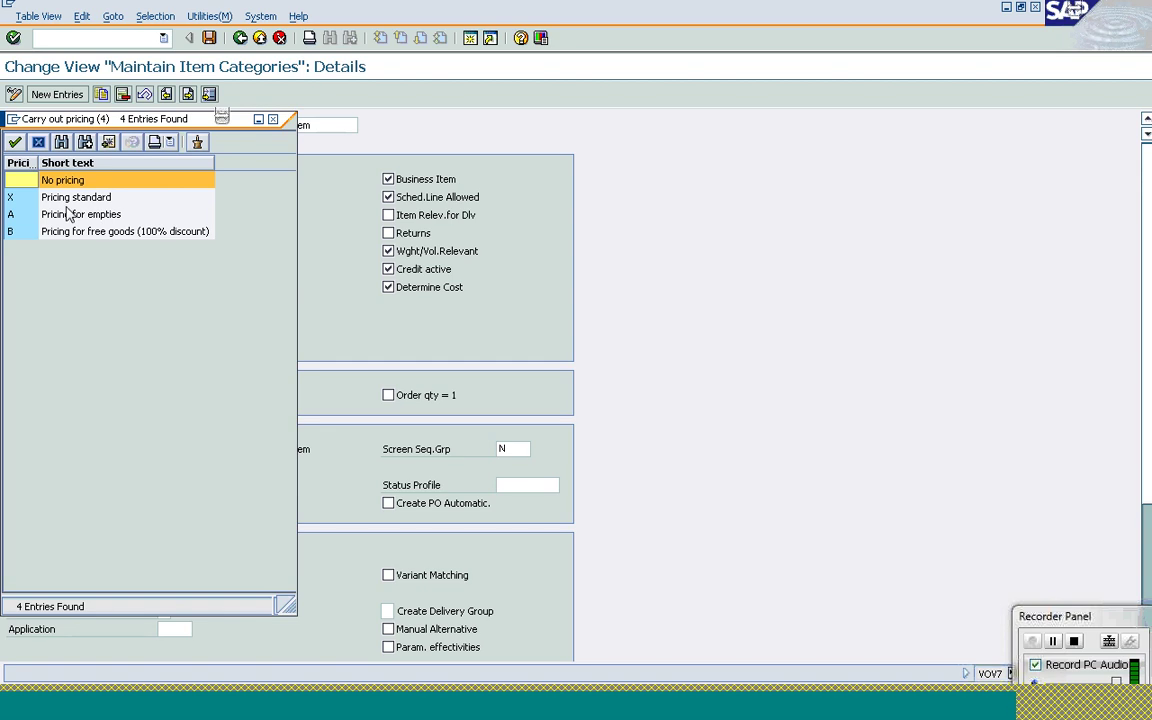
pyautogui.click(38, 142)
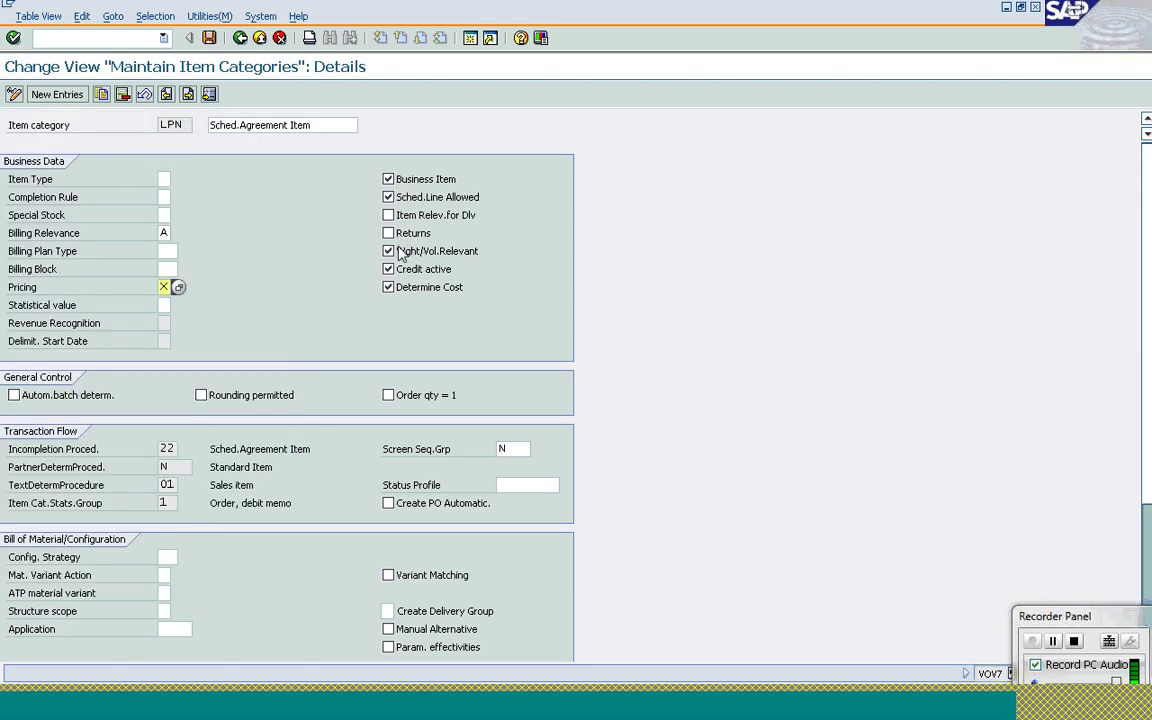
# Examine LPN's remaining settings, including transaction flow and value contract, and return to the item categories overview
pyautogui.scroll(-3, 1148, 204)
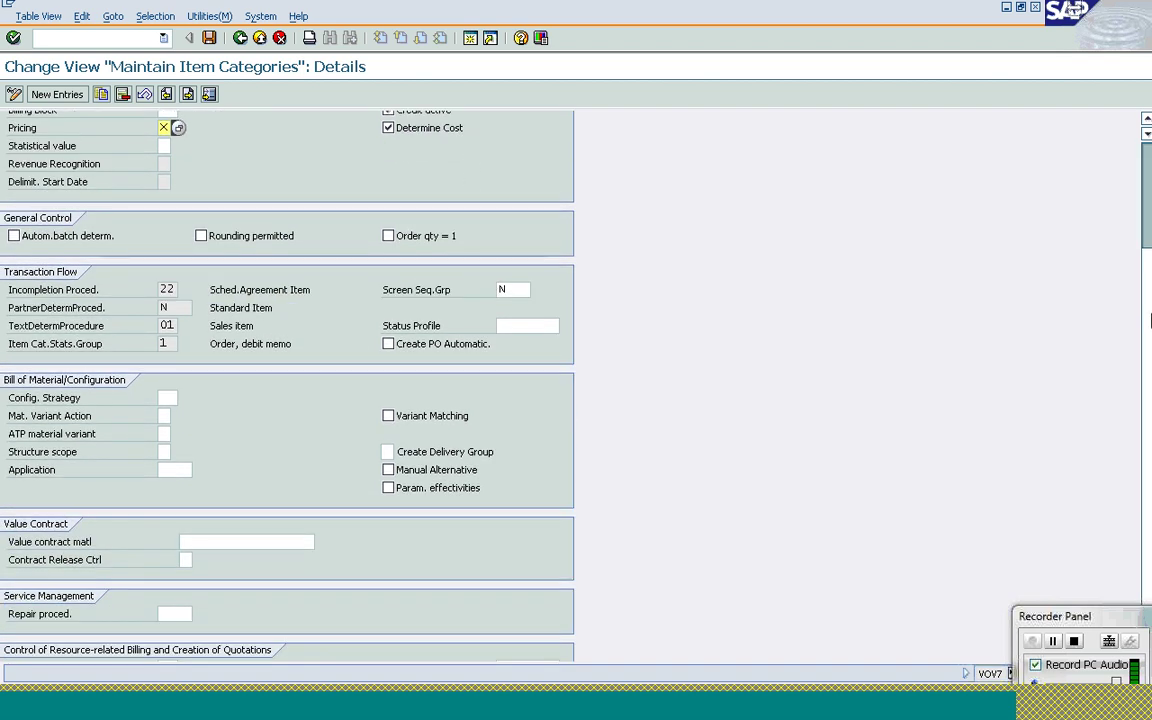
pyautogui.scroll(-1, 1148, 320)
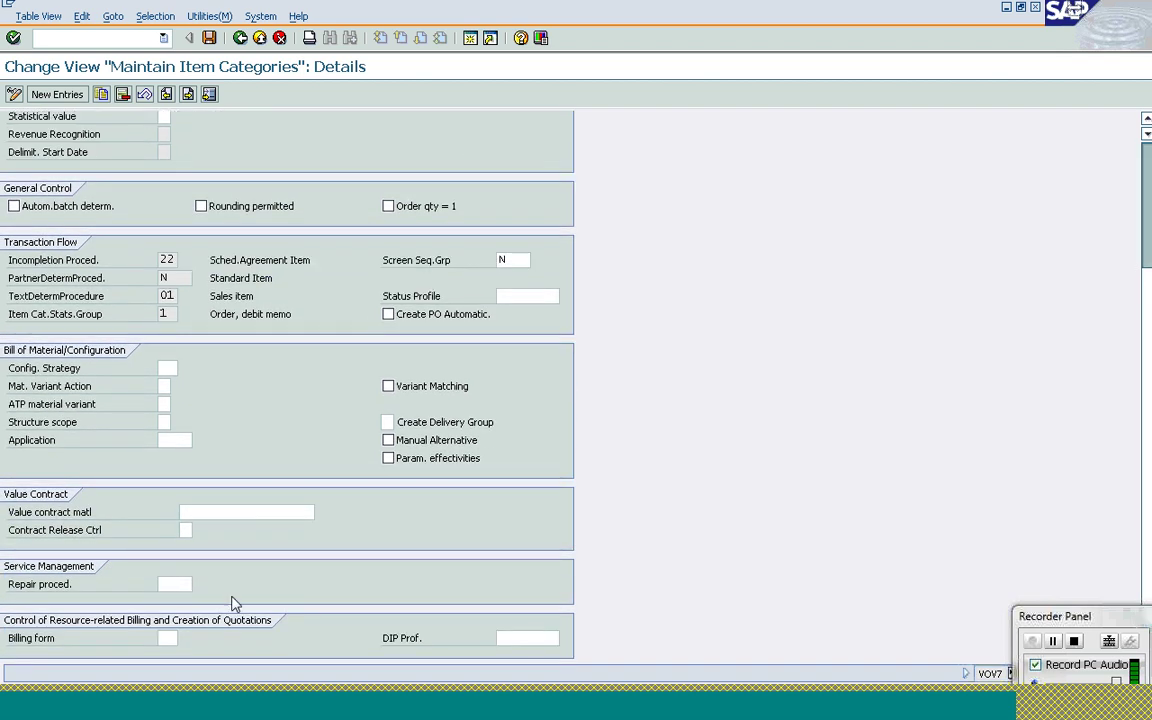
pyautogui.click(222, 512)
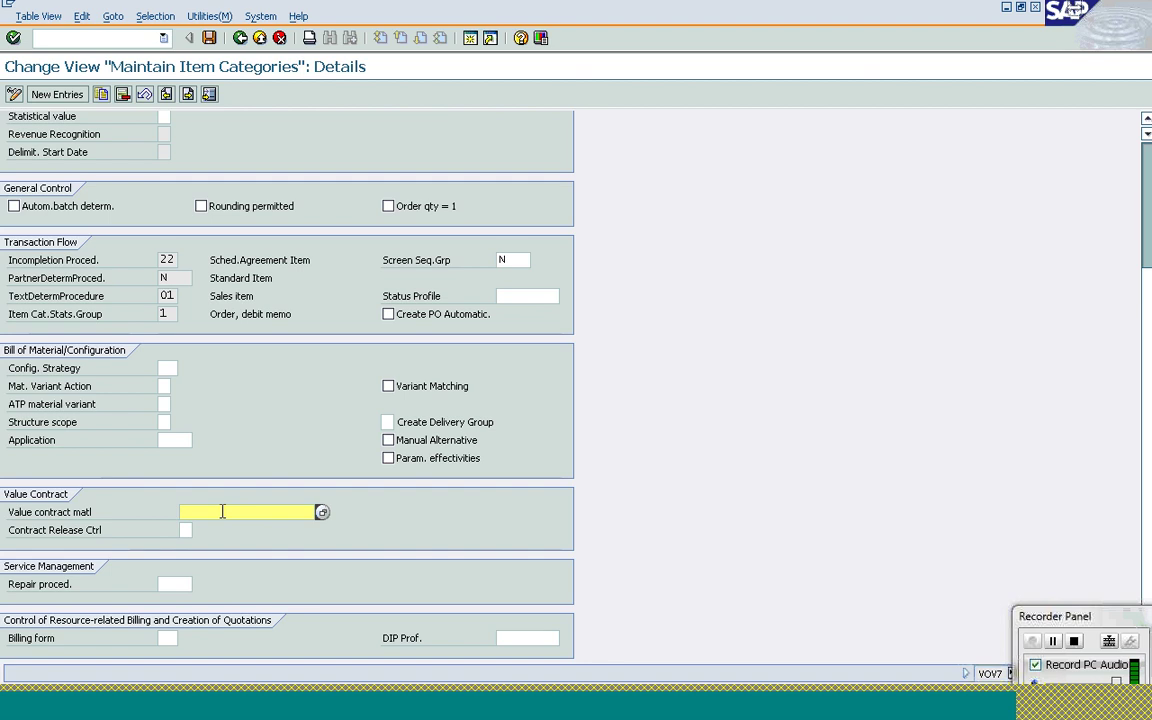
pyautogui.click(240, 40)
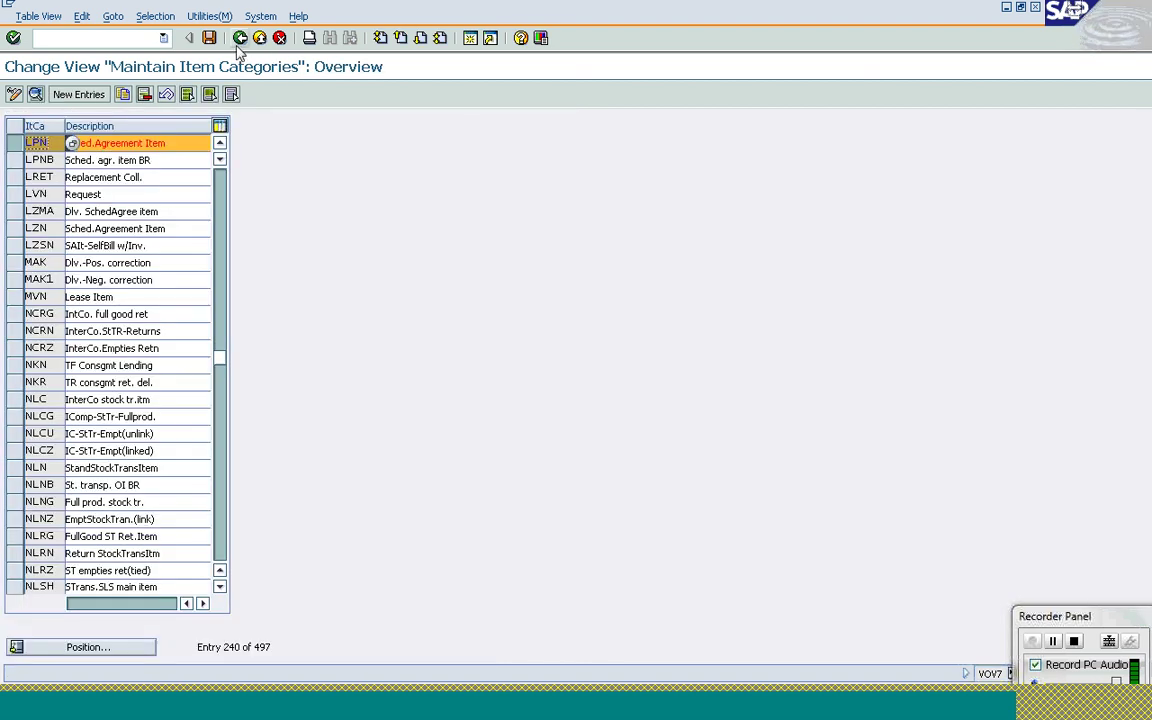
# Return to the scheduling agreement session and open the schedule lines of item 10 to check its order quantity
pyautogui.click(306, 713)
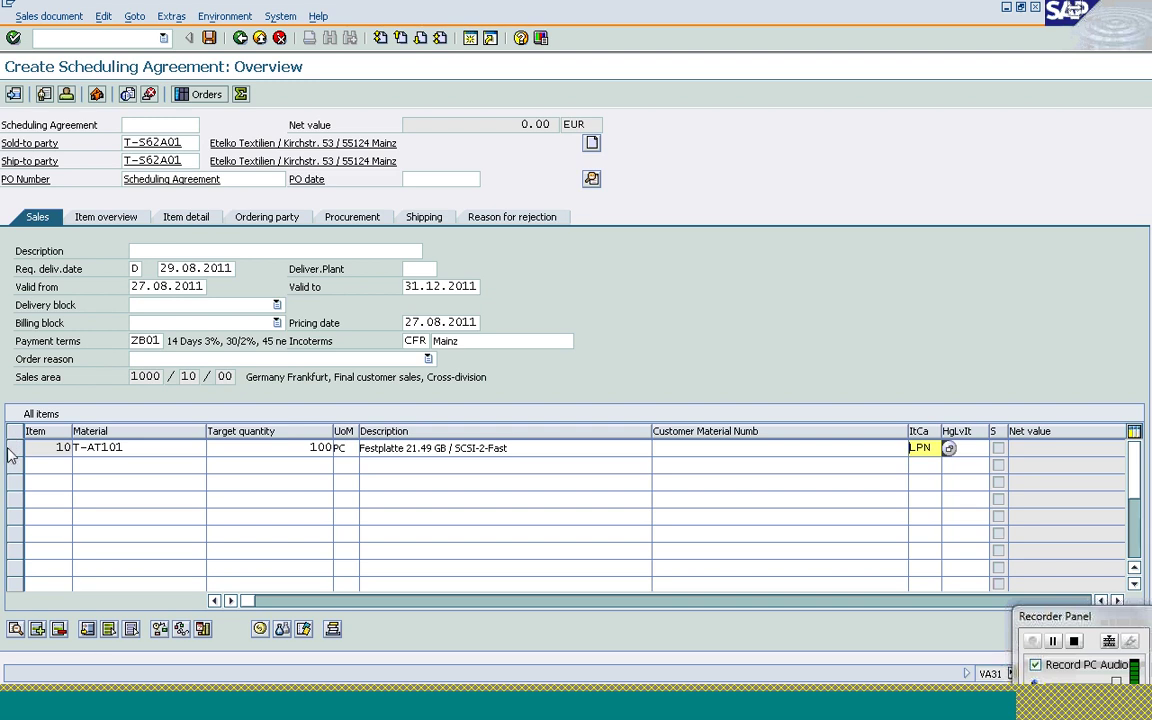
pyautogui.click(16, 450)
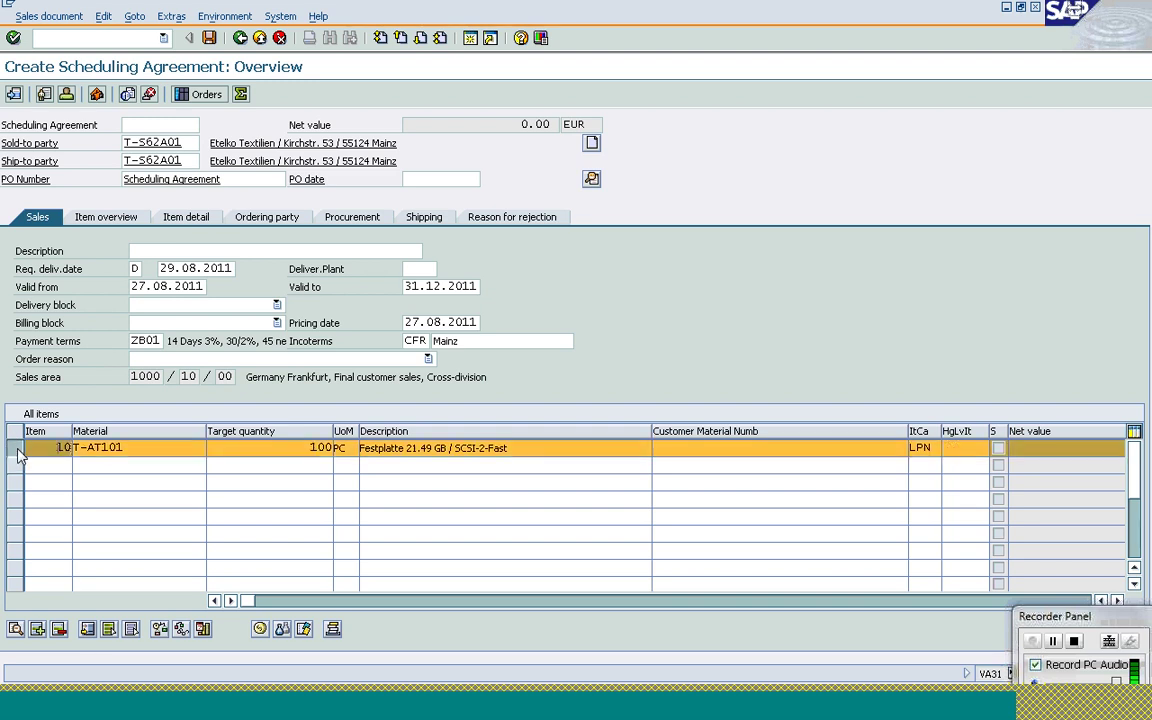
pyautogui.click(203, 628)
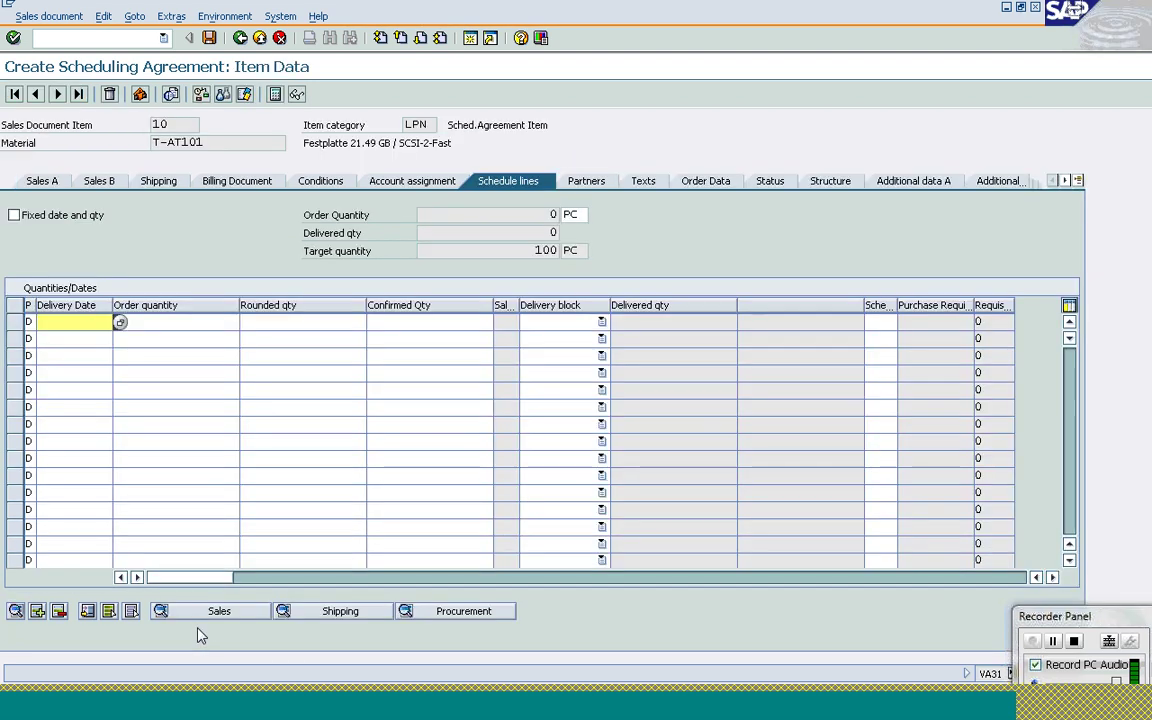
pyautogui.click(480, 216)
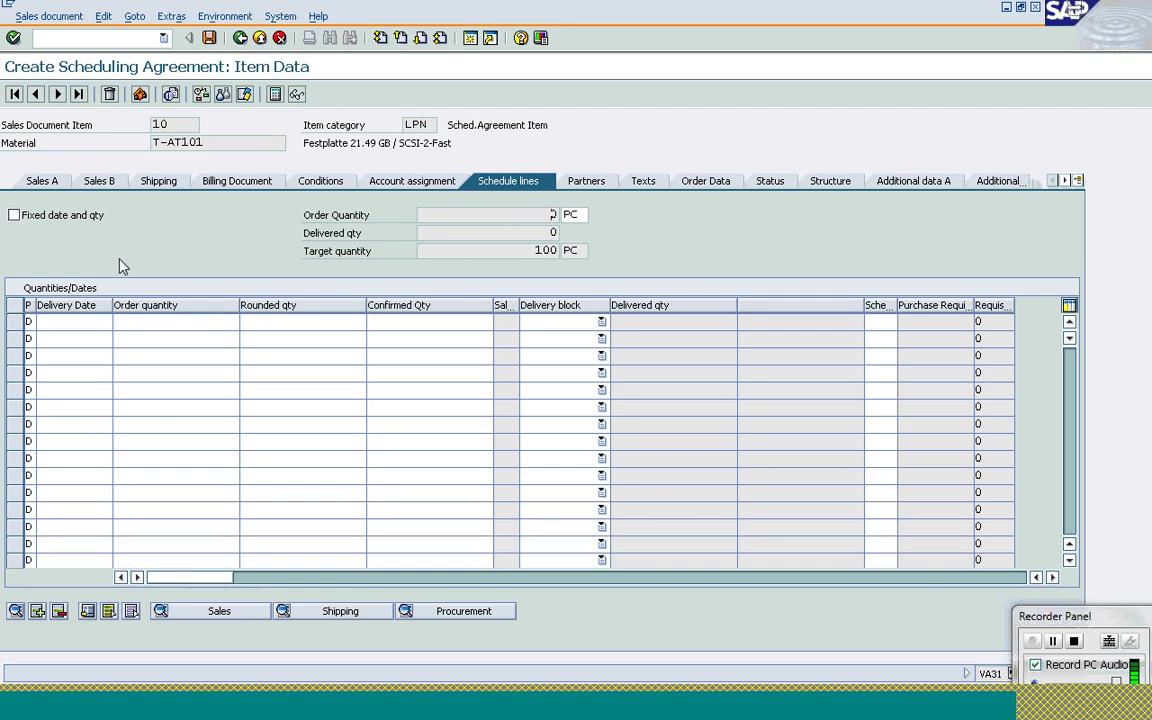
# Enter the first schedule line of item 10 with delivery date 06.09.2011 and order quantity 25
pyautogui.click(85, 322)
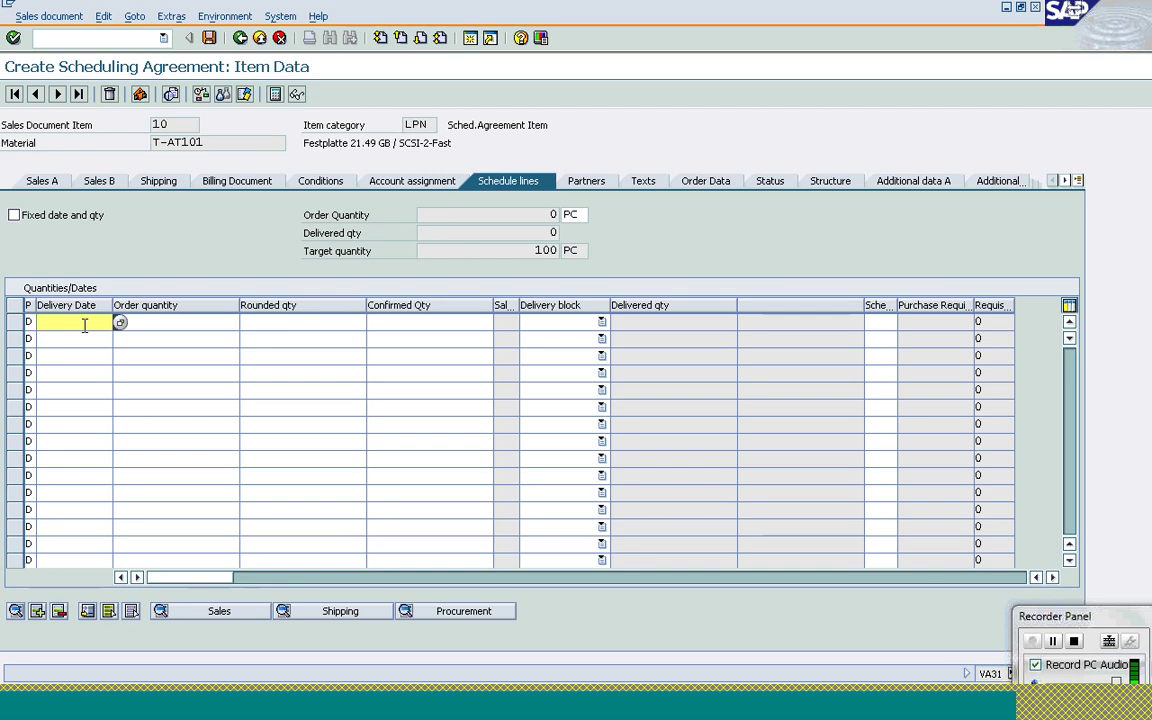
pyautogui.write('06.09.2011')
pyautogui.press('Tab')
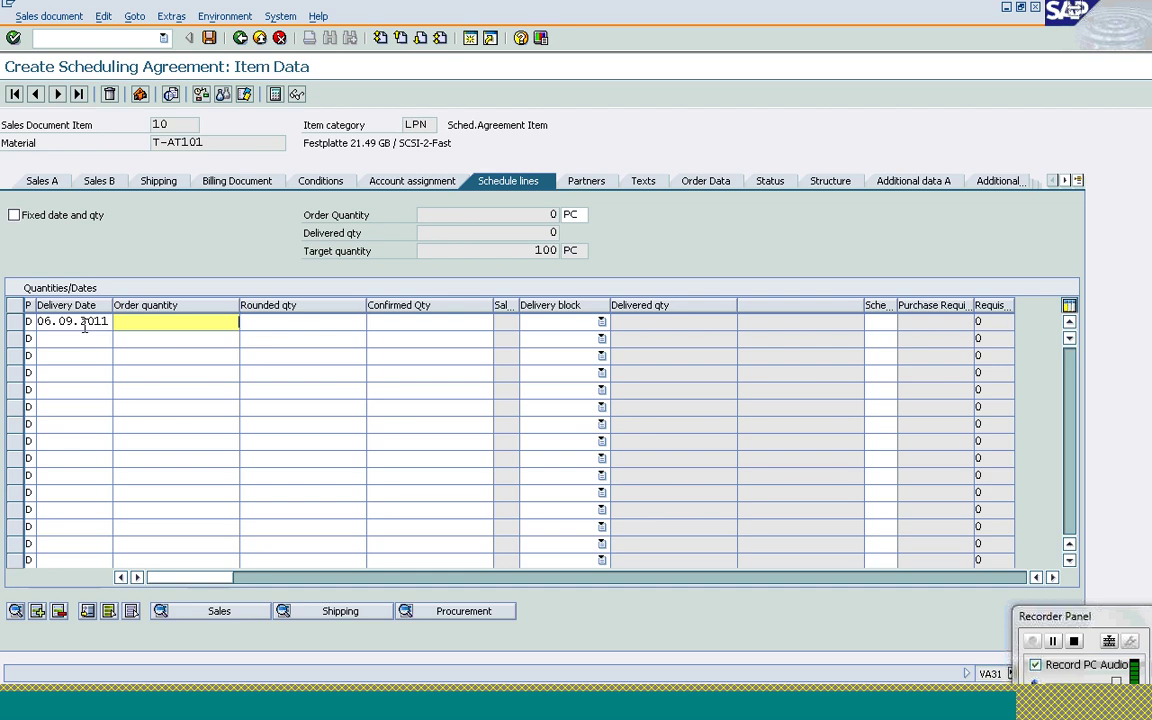
pyautogui.write('1')
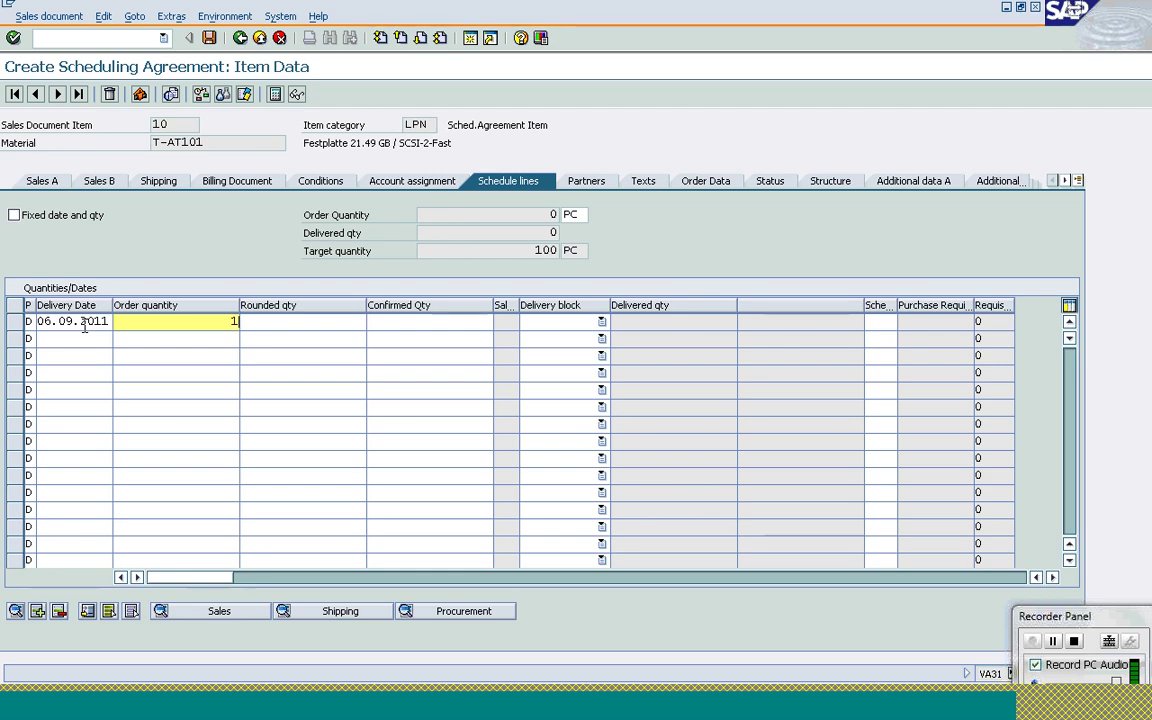
pyautogui.press('BackSpace')
pyautogui.write('25')
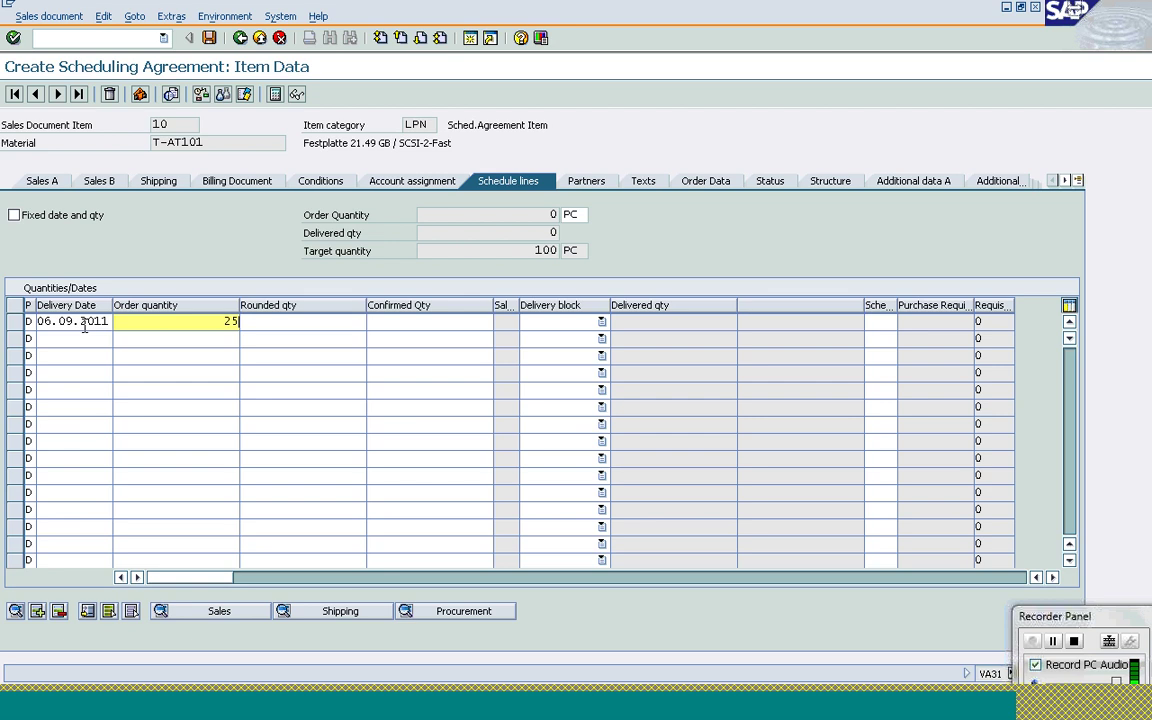
# Add a second schedule line with delivery date 21.09.2011 and order quantity 50
pyautogui.click(71, 340)
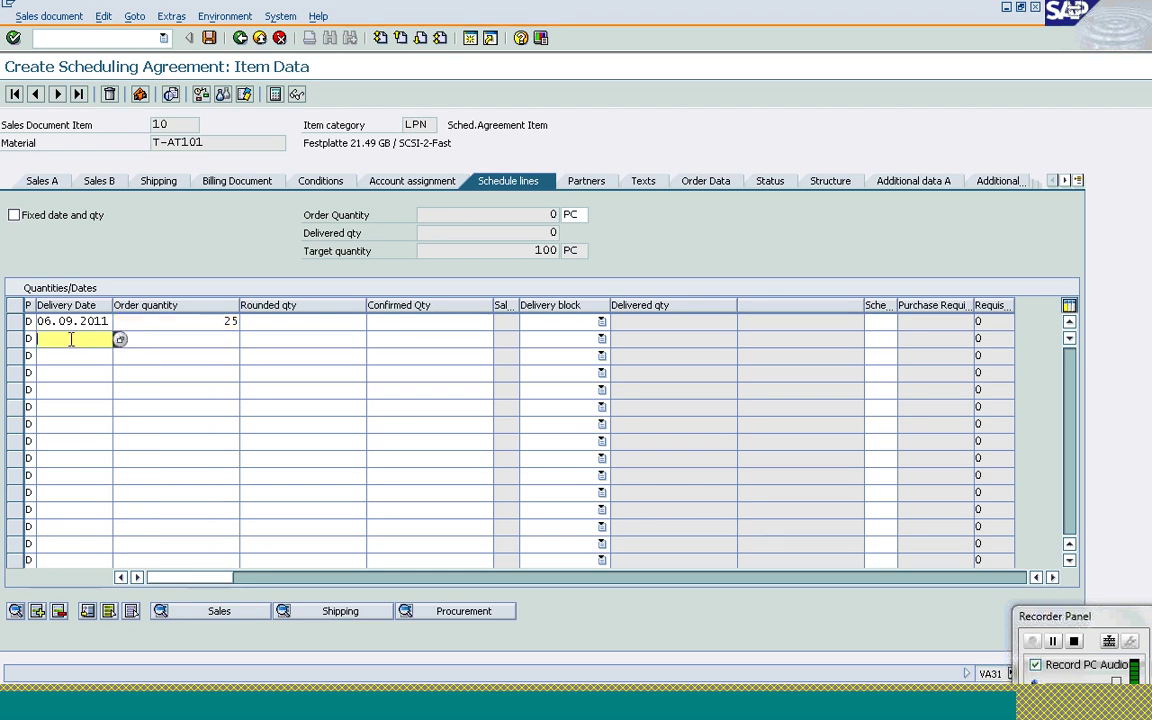
pyautogui.write('21.09.20')
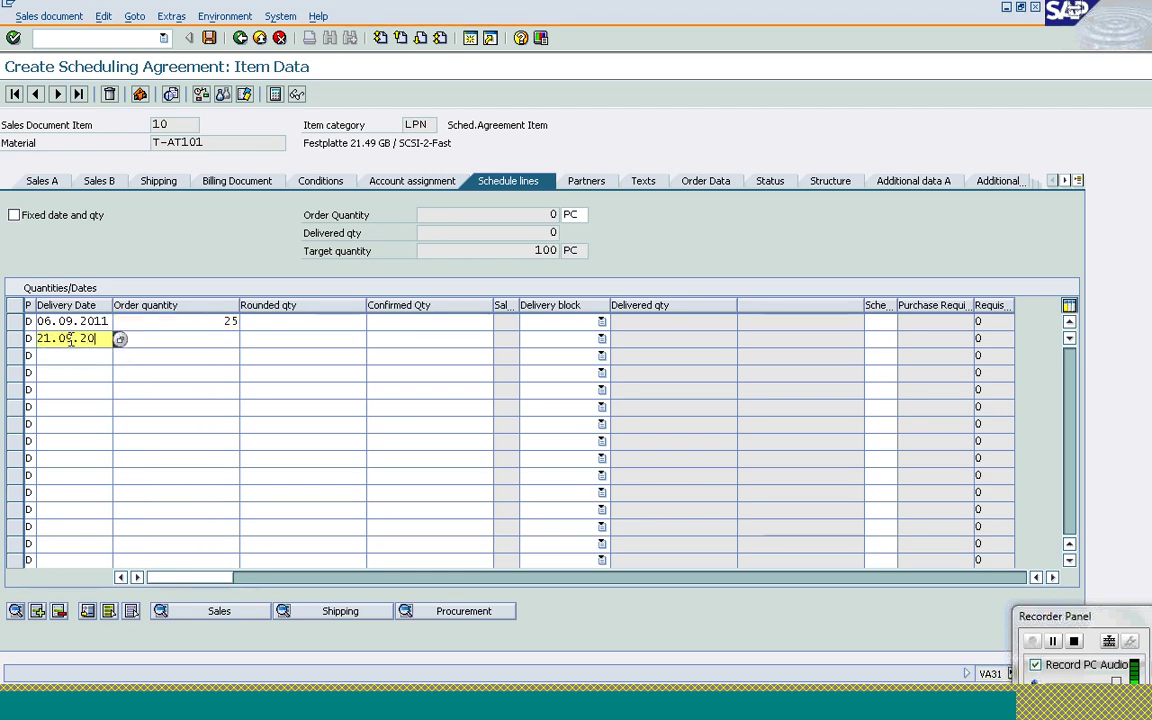
pyautogui.write('11')
pyautogui.press('Tab')
pyautogui.write('50')
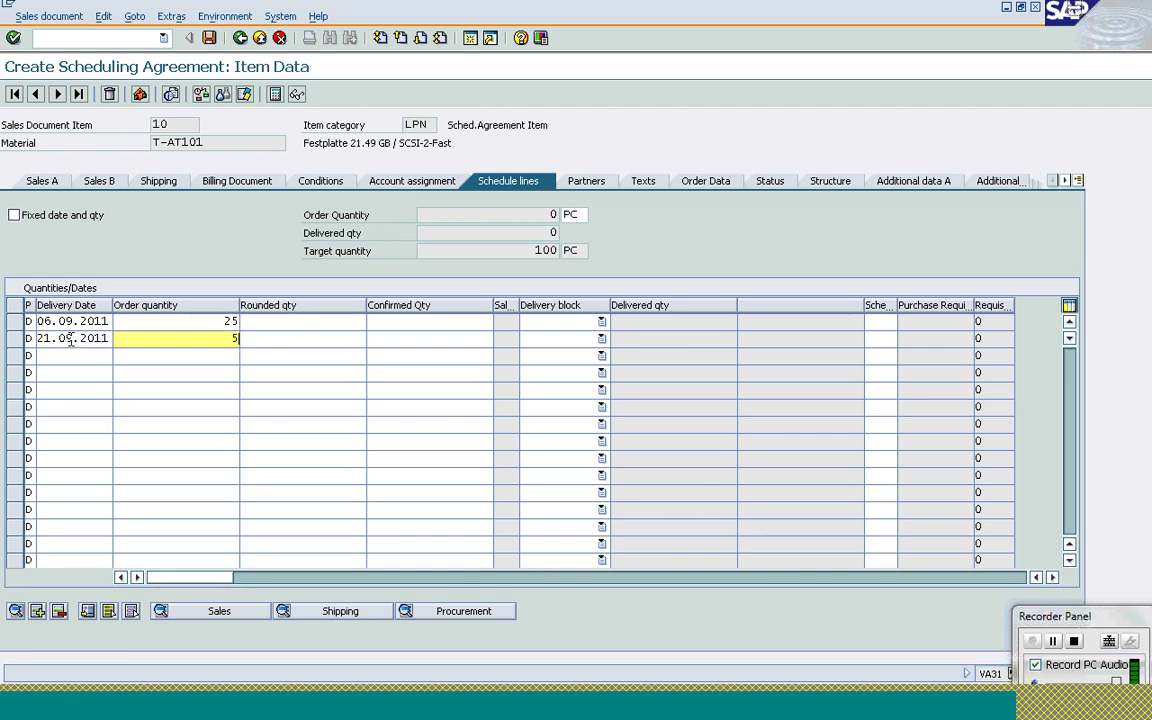
# Add a third schedule line with delivery date 15.11.2011 and order quantity 25, and have all the lines confirmed
pyautogui.click(49, 357)
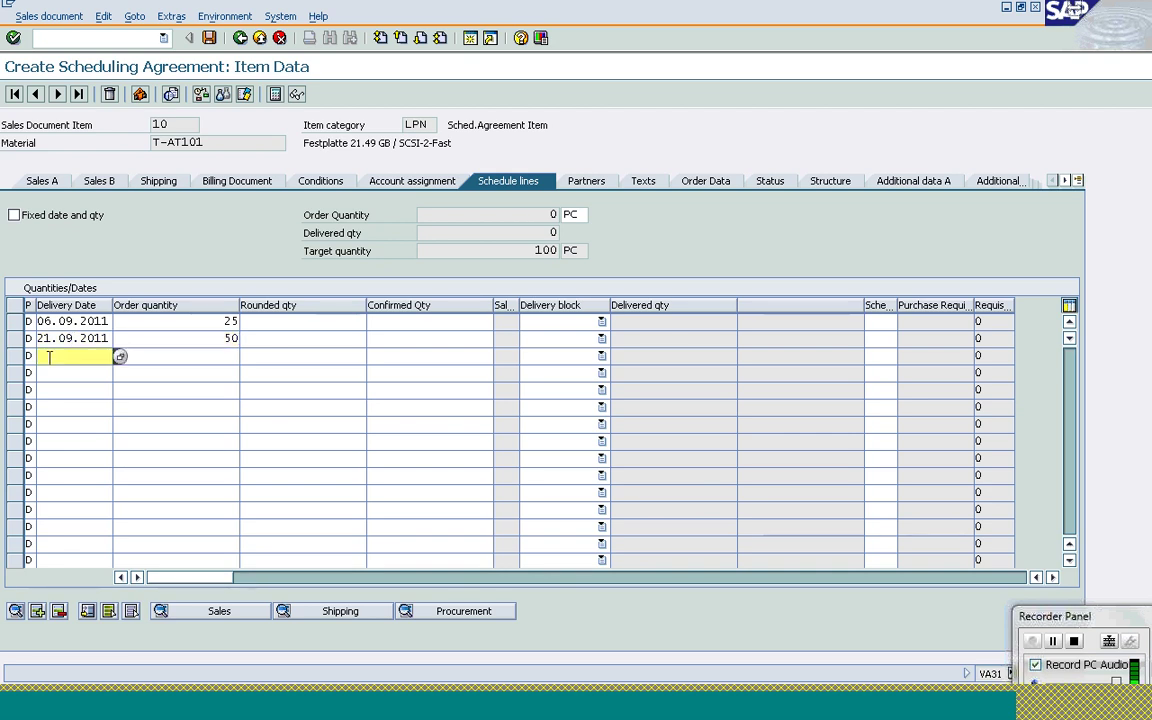
pyautogui.write('1')
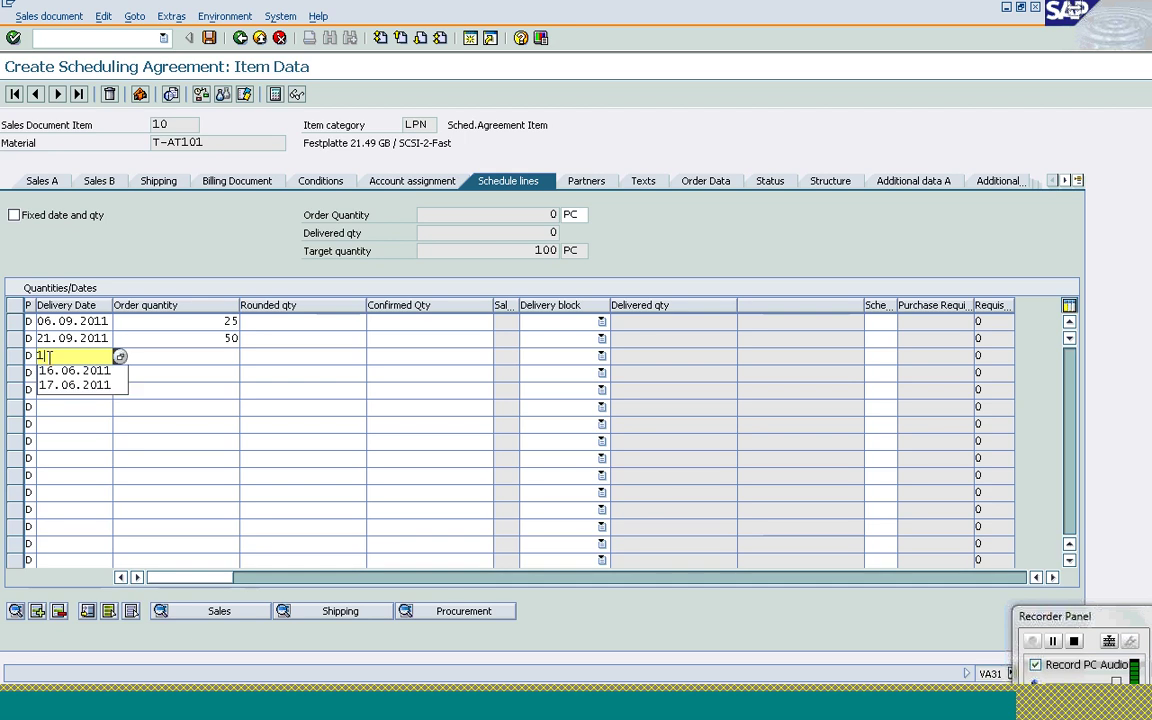
pyautogui.write('5.11')
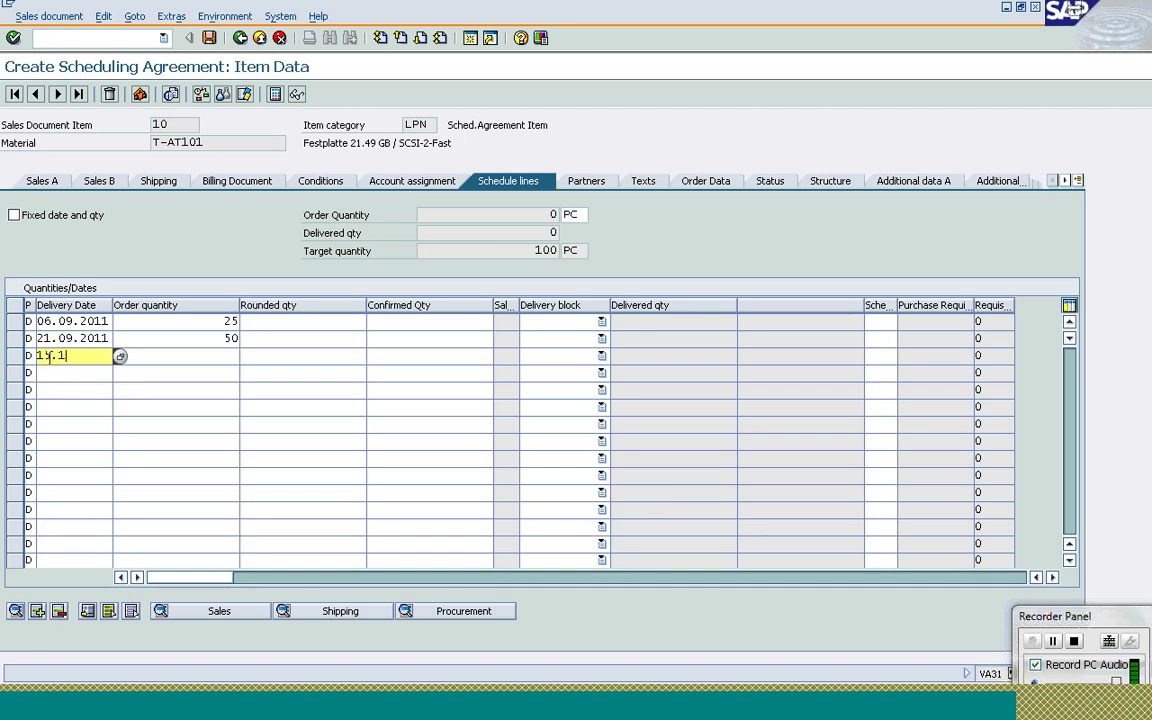
pyautogui.write('.2011')
pyautogui.press('Tab')
pyautogui.write('25')
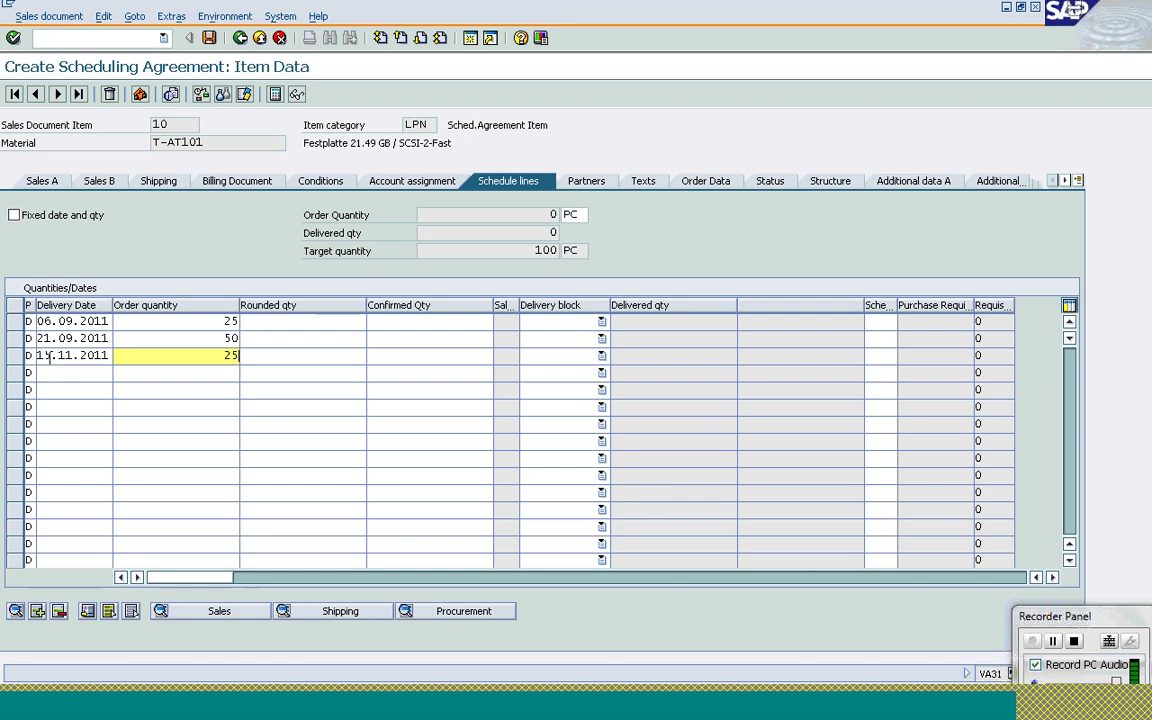
pyautogui.press('Return')
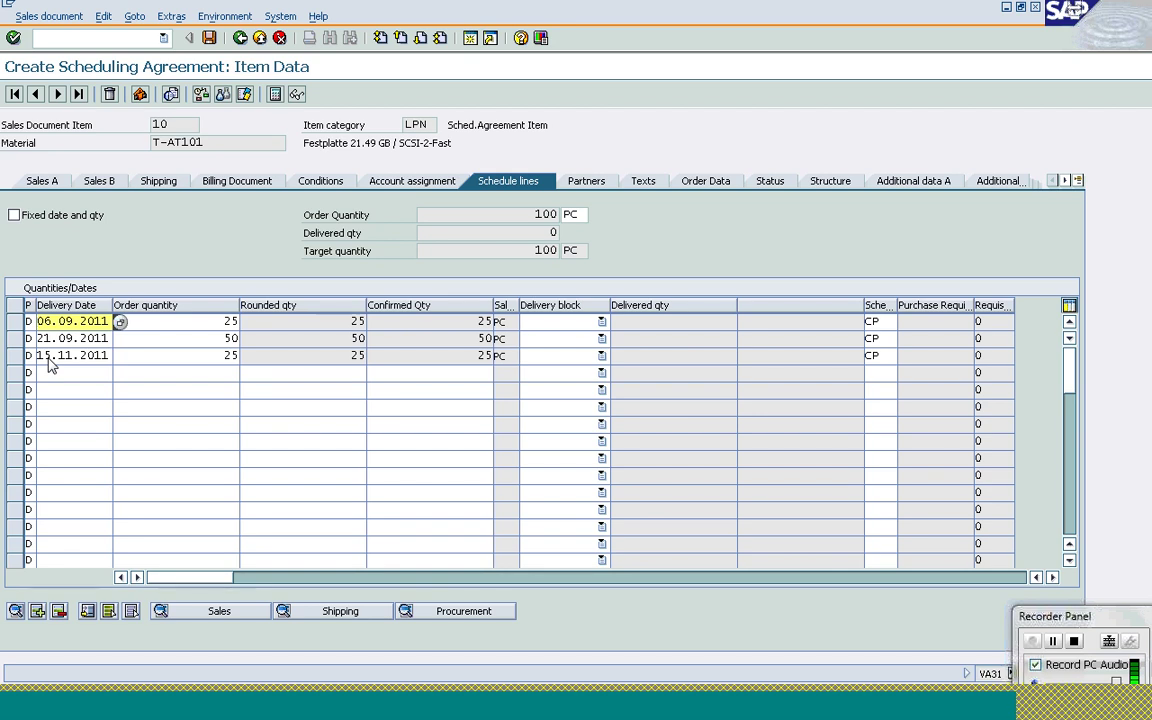
# Return from the schedule lines to the agreement overview and save the scheduling agreement
pyautogui.click(184, 338)
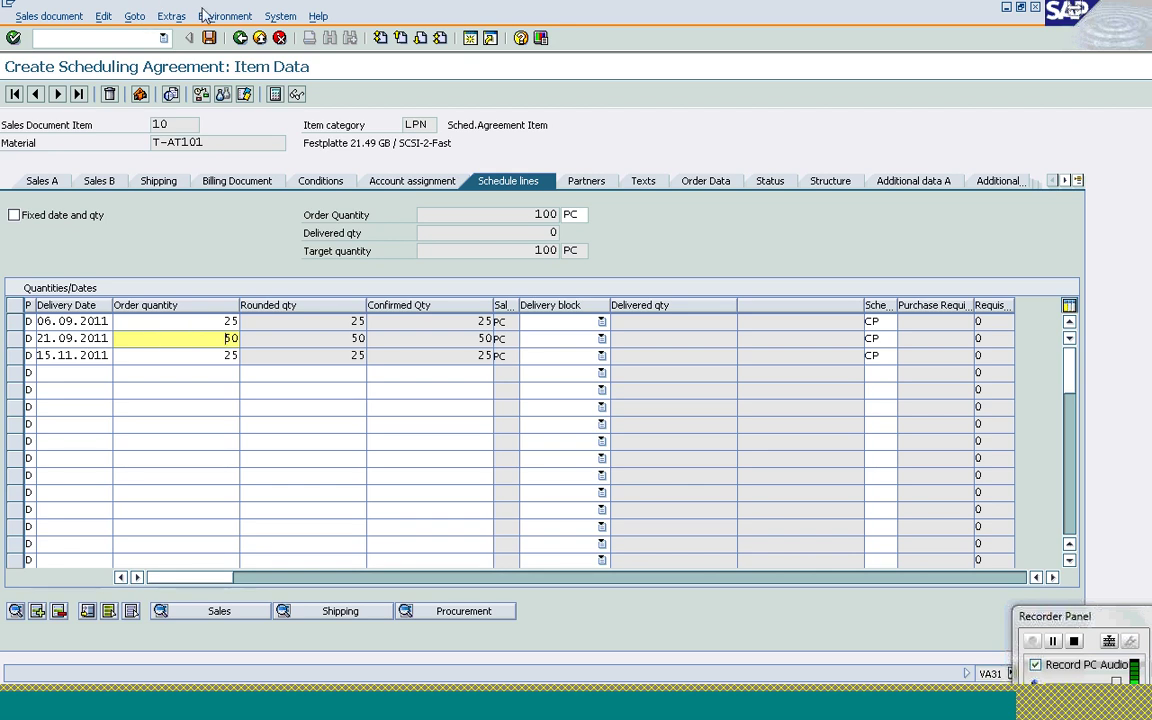
pyautogui.click(241, 37)
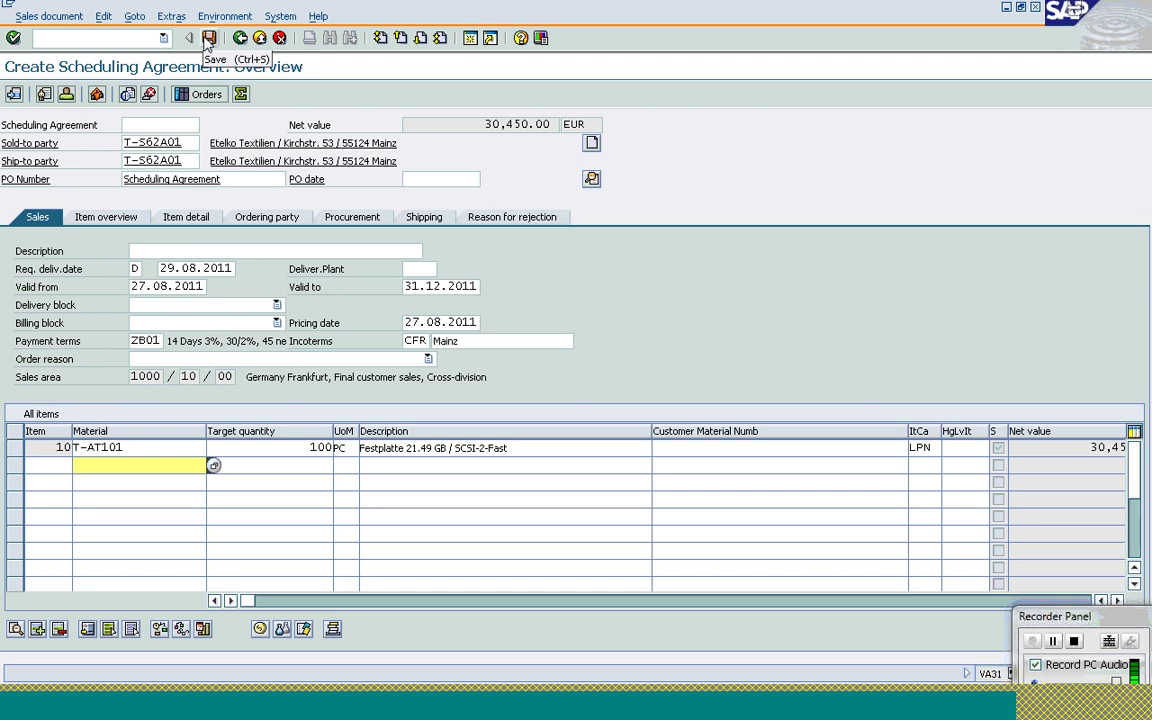
pyautogui.click(208, 38)
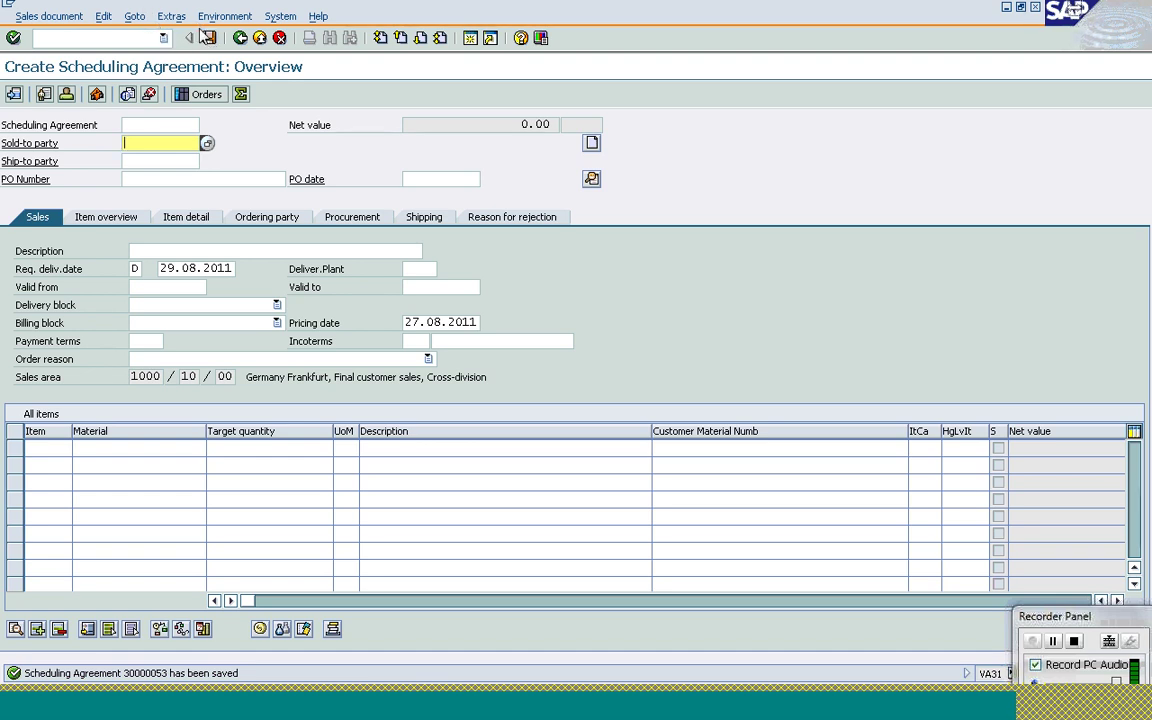
# Leave scheduling agreement creation and open transaction VL10A in the same session
pyautogui.click(121, 41)
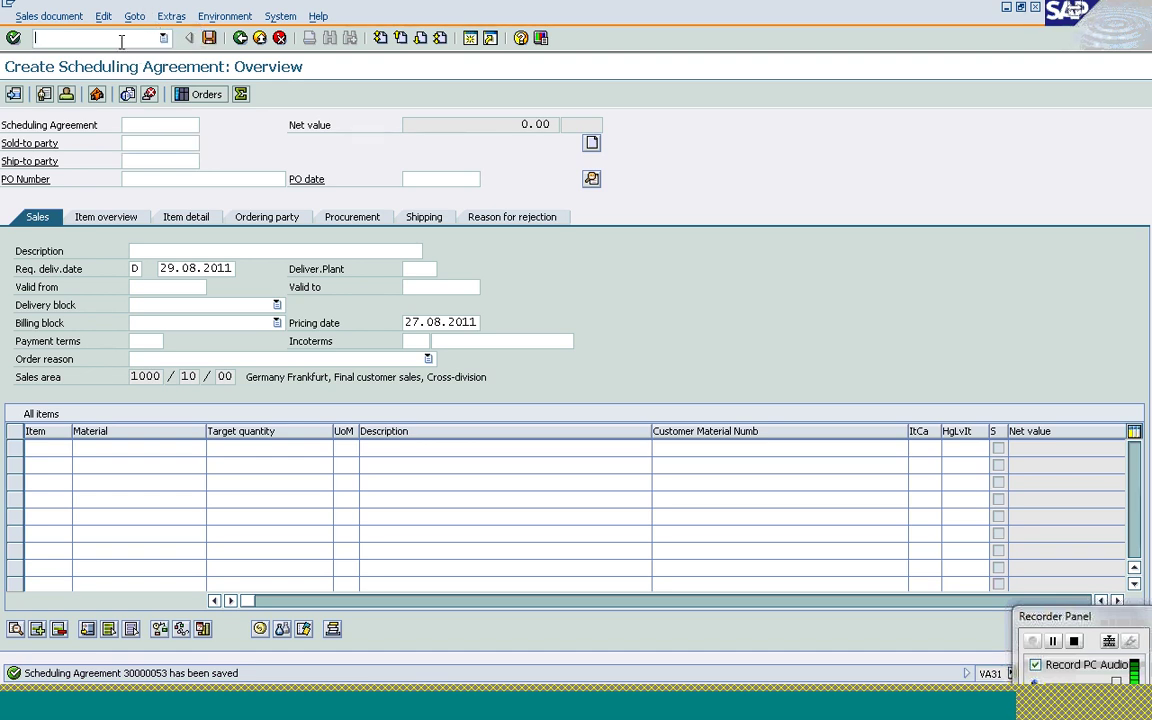
pyautogui.write('/nvl10a')
pyautogui.press('Return')
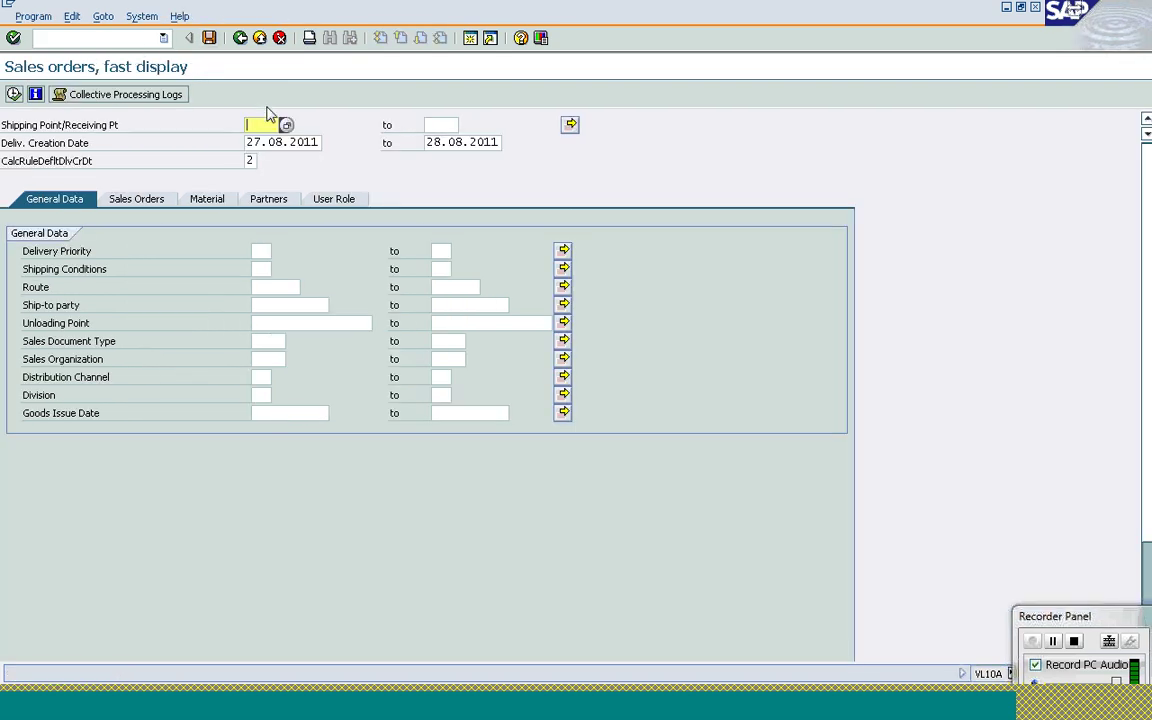
# Set the shipping point to 1200 and the delivery creation date range to 05.09.2011 through 12.09.2011
pyautogui.write('1200')
pyautogui.press('Tab')
pyautogui.press('Tab')
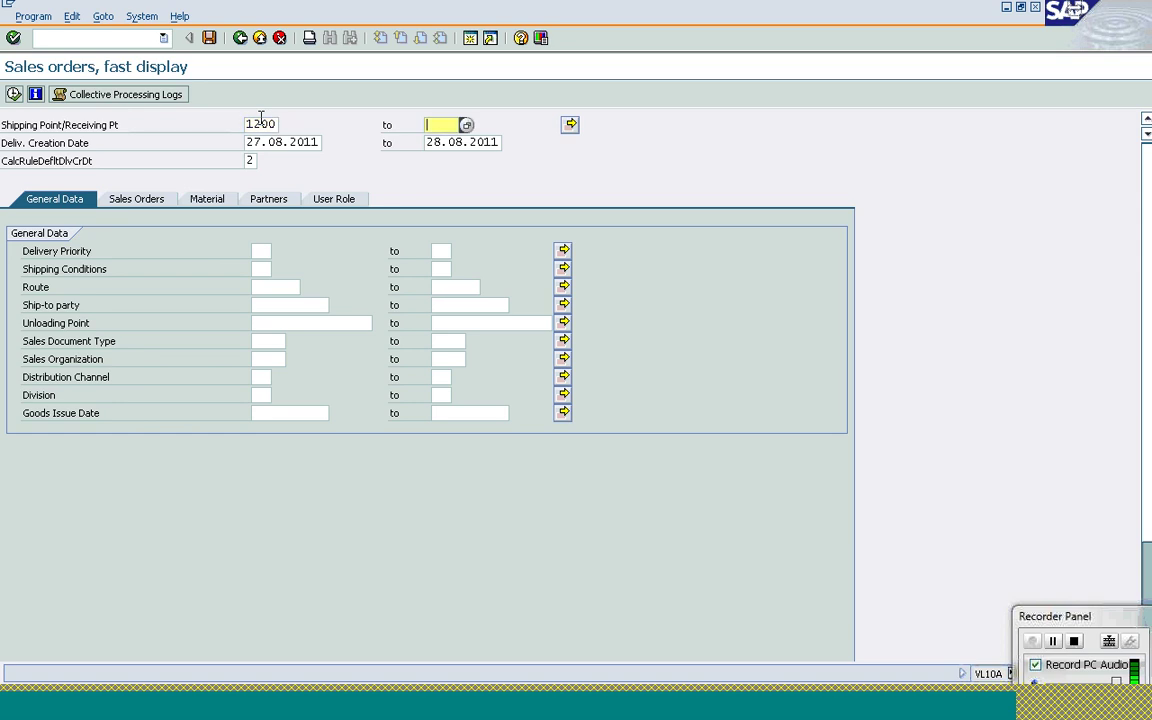
pyautogui.press('Tab')
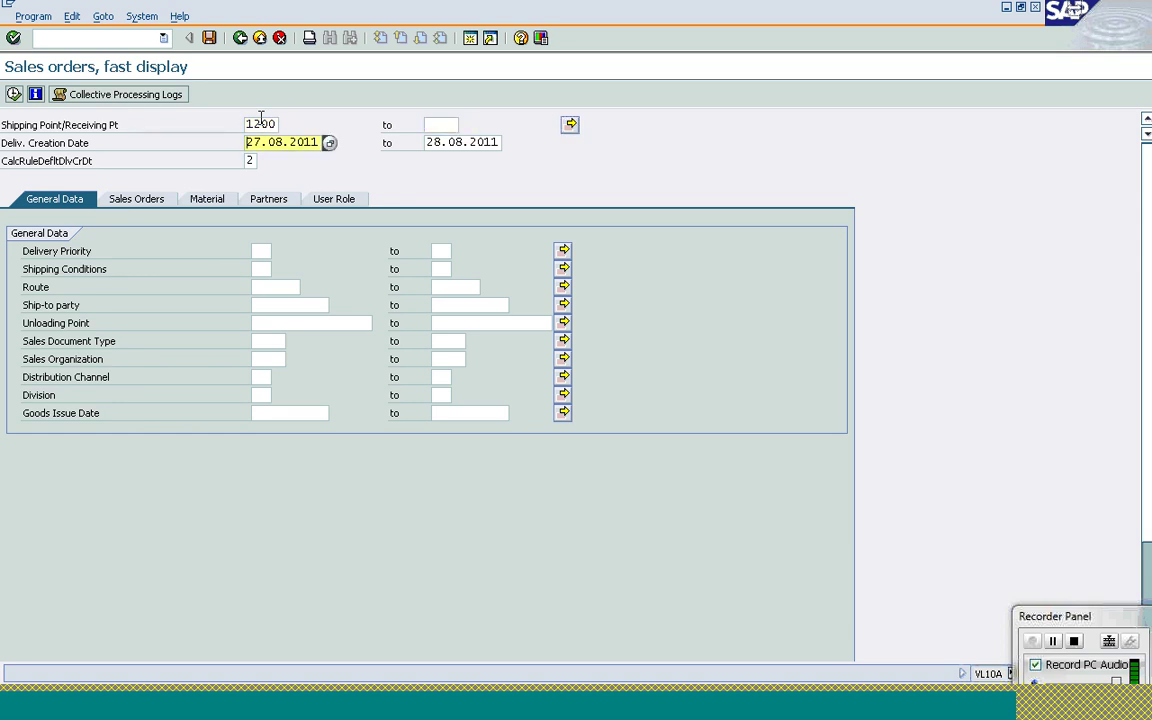
pyautogui.write('05.09')
pyautogui.press('Tab')
pyautogui.write('12.')
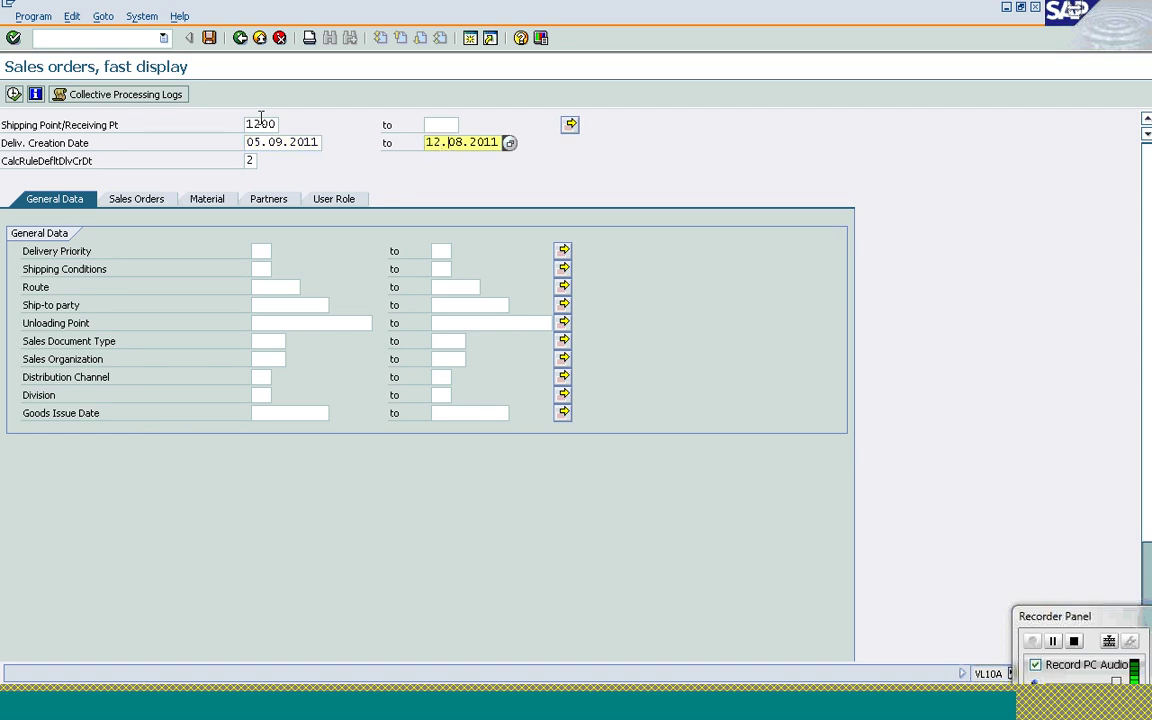
pyautogui.write('09.20')
# Restrict the selection to sales organization 1000, distribution channel 10 and division 00, and run the delivery due list
pyautogui.click(280, 359)
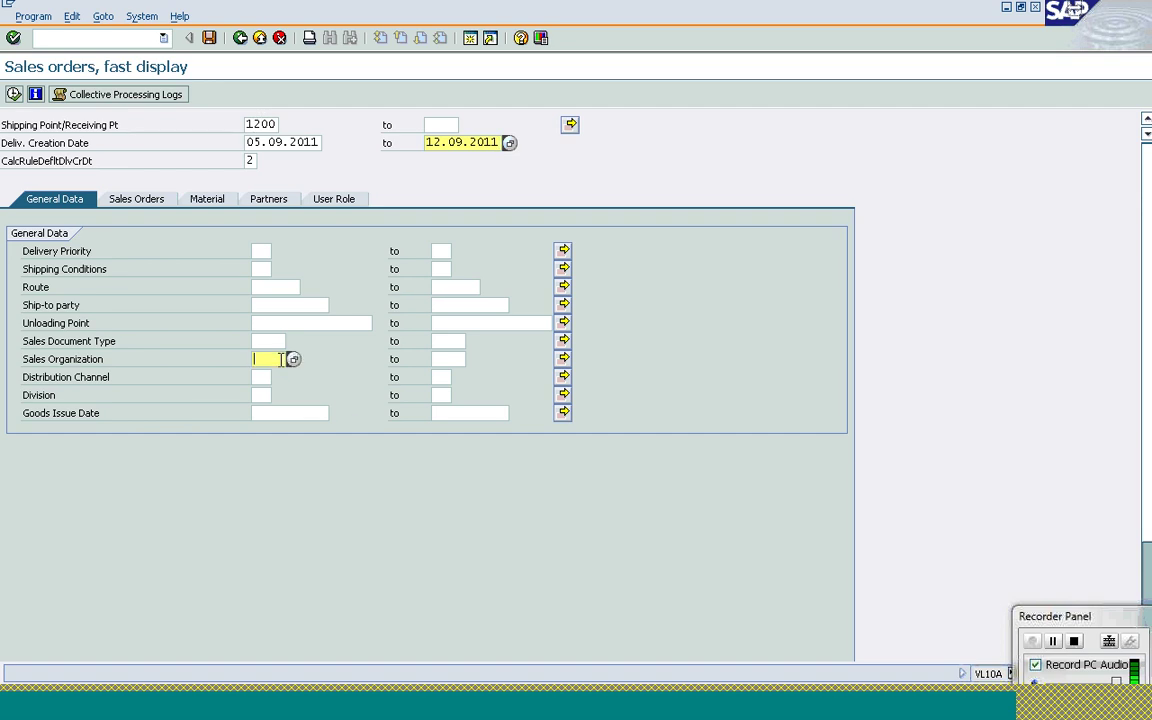
pyautogui.write('1000')
pyautogui.press('Tab')
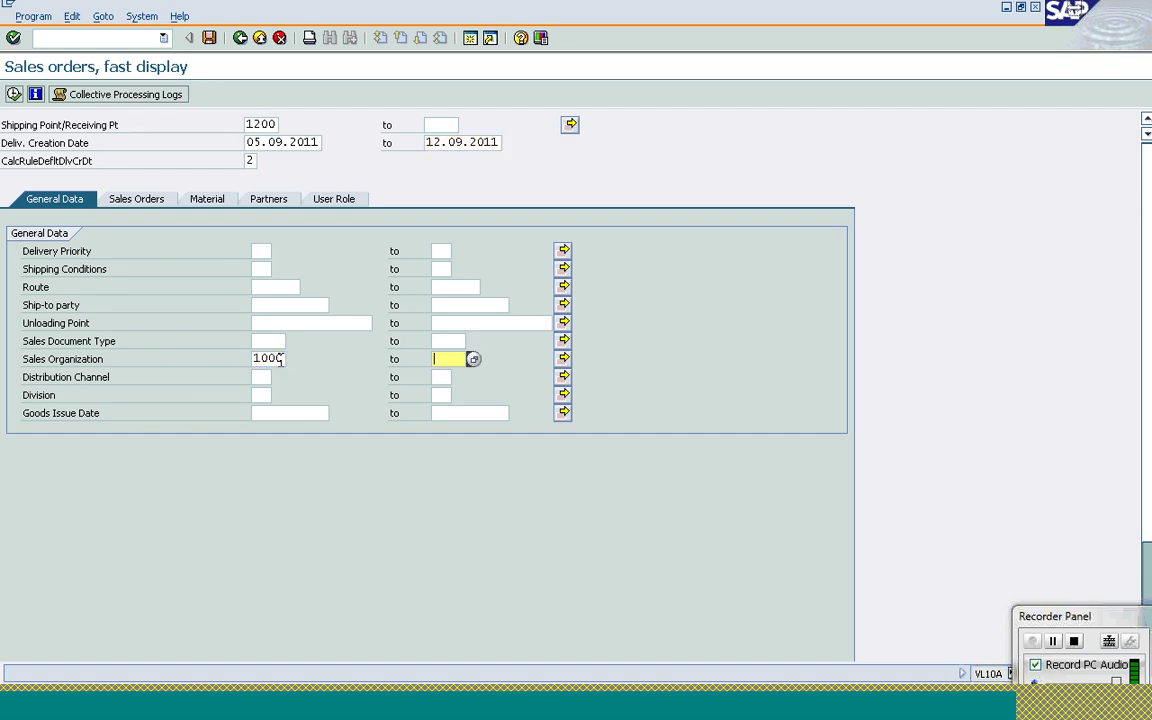
pyautogui.click(258, 376)
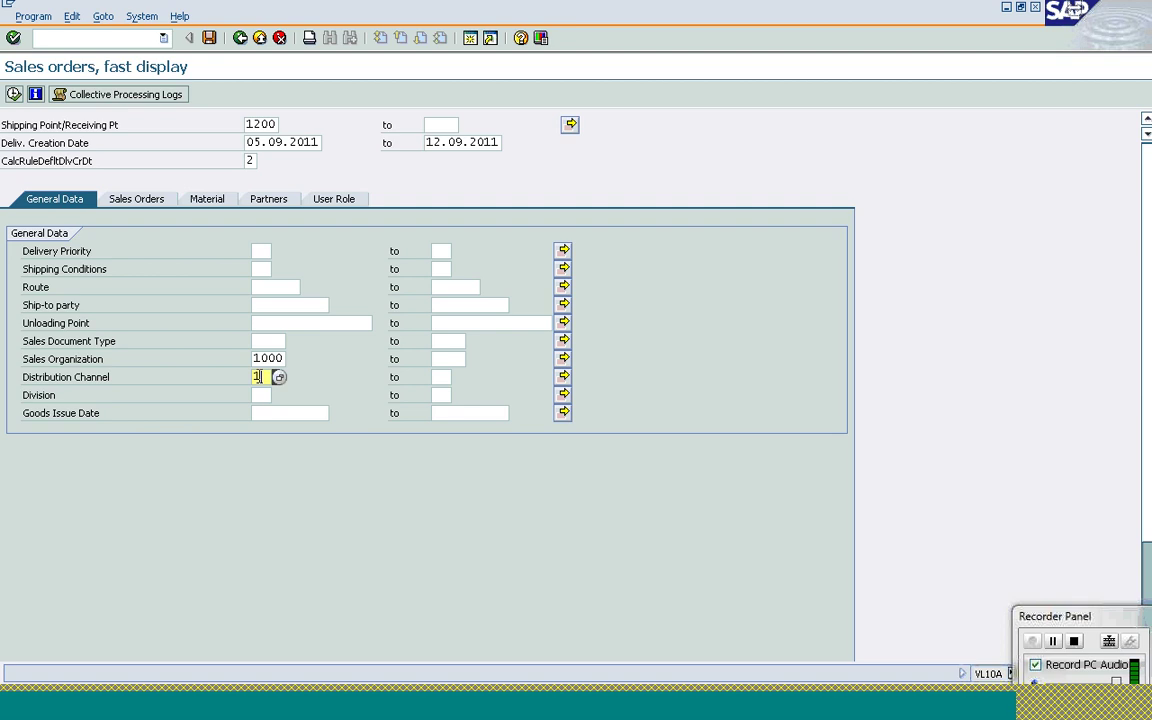
pyautogui.click(256, 395)
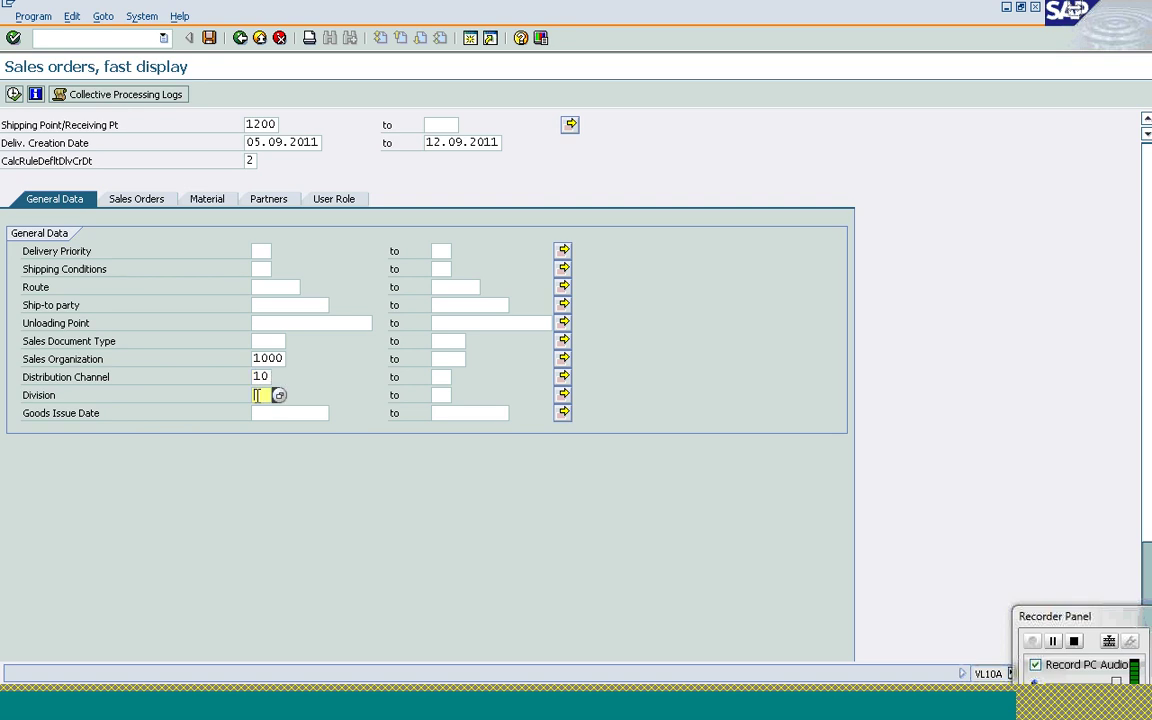
pyautogui.write('00')
pyautogui.click(14, 94)
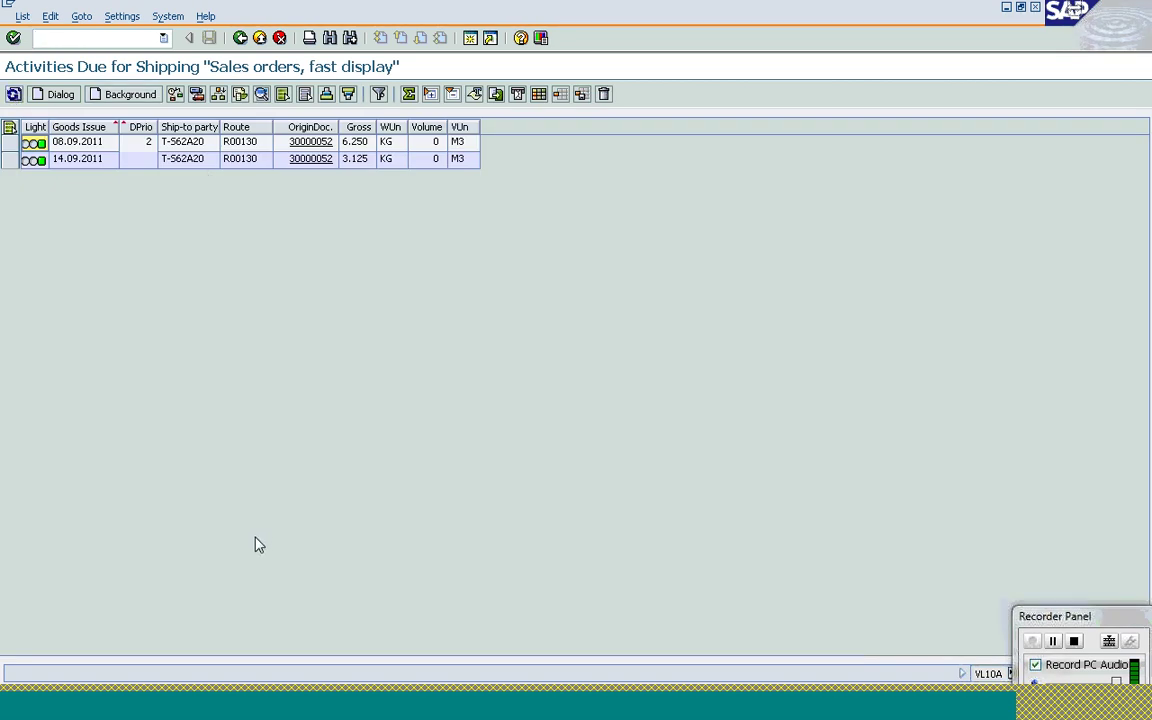
# Switch to the item categories session, open transaction VA32 there and glance back at the delivery due list session
pyautogui.click(308, 712)
pyautogui.click(306, 714)
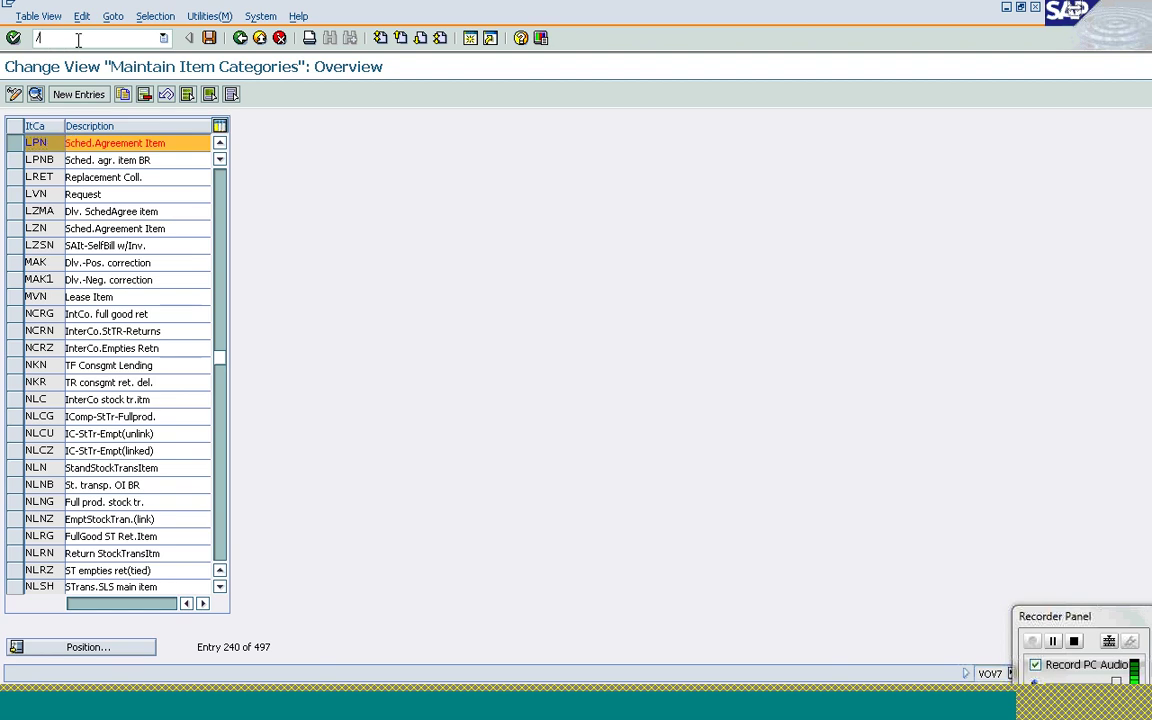
pyautogui.write('nva32')
pyautogui.press('Return')
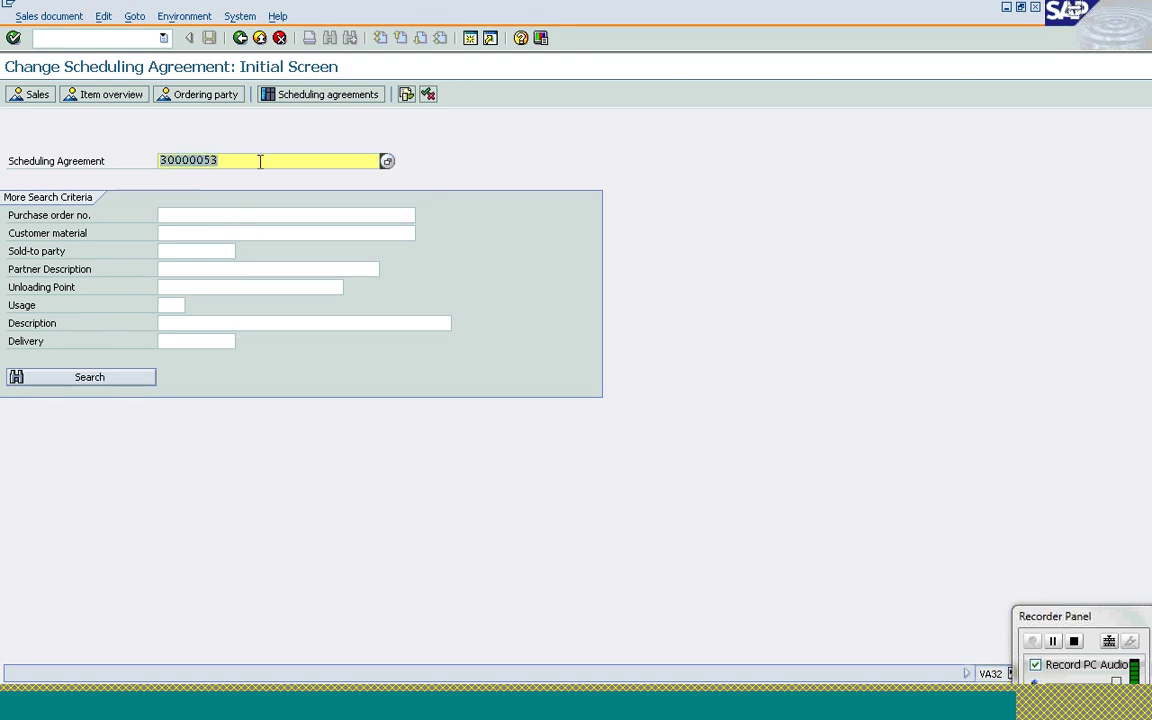
pyautogui.click(288, 716)
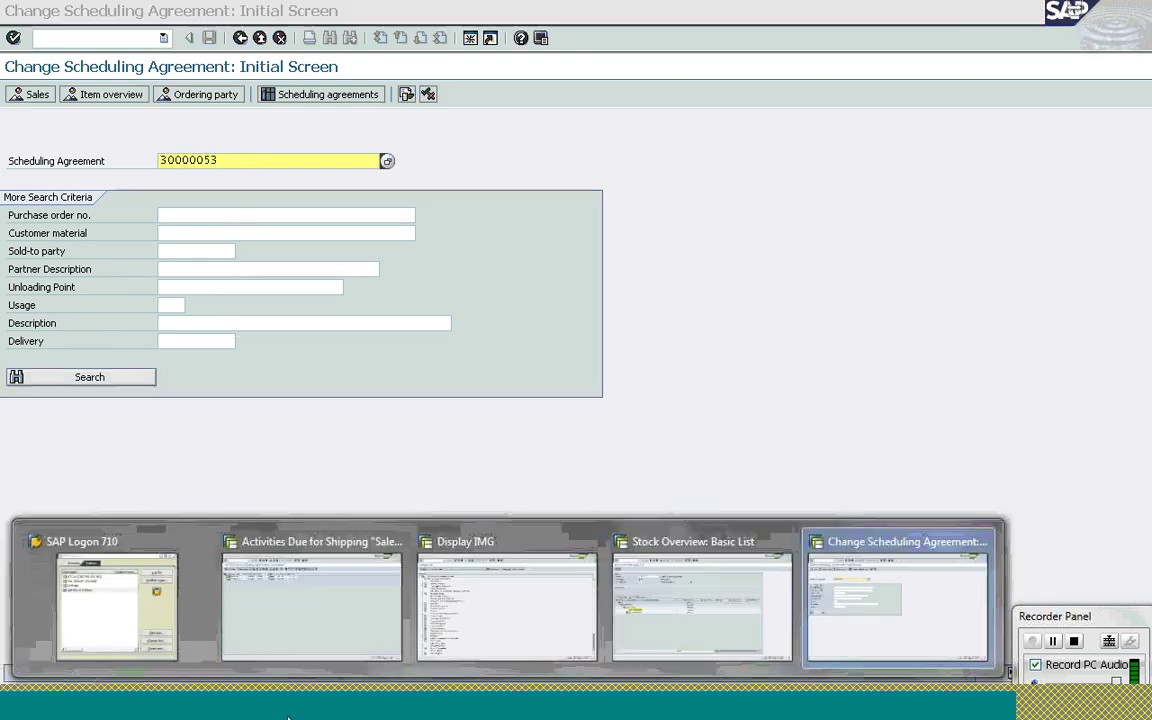
pyautogui.click(278, 617)
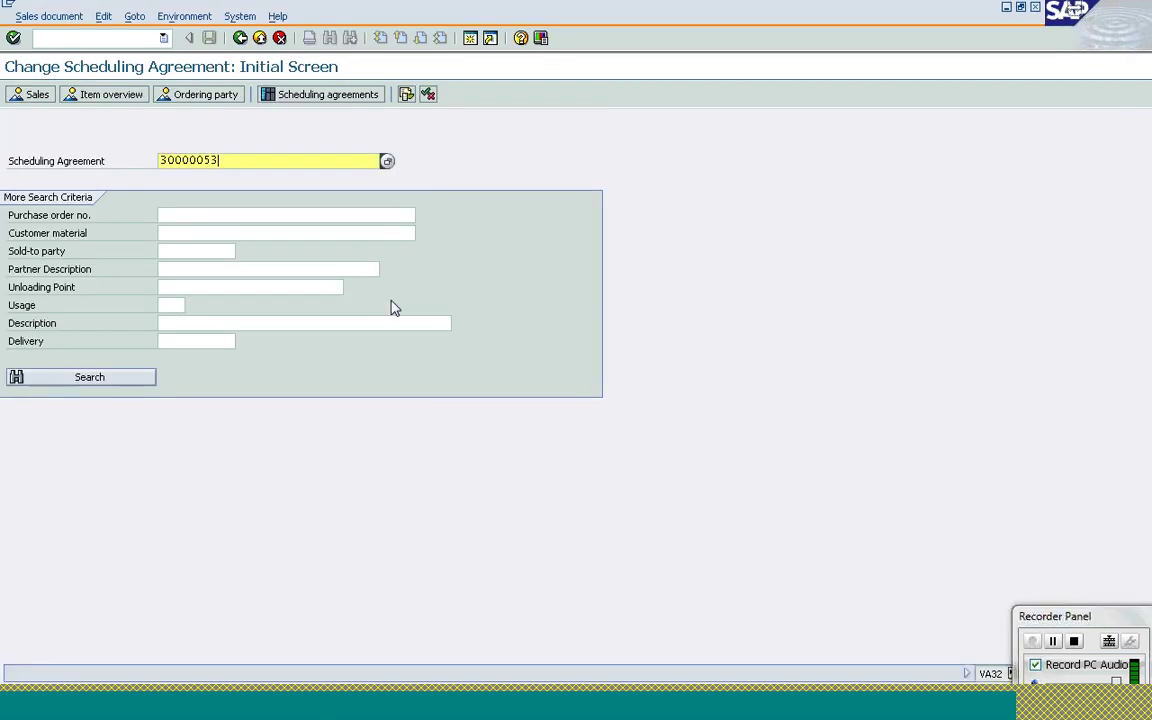
# Open the saved scheduling agreement for change and check the schedule line dates and quantities of item 10
pyautogui.press('Return')
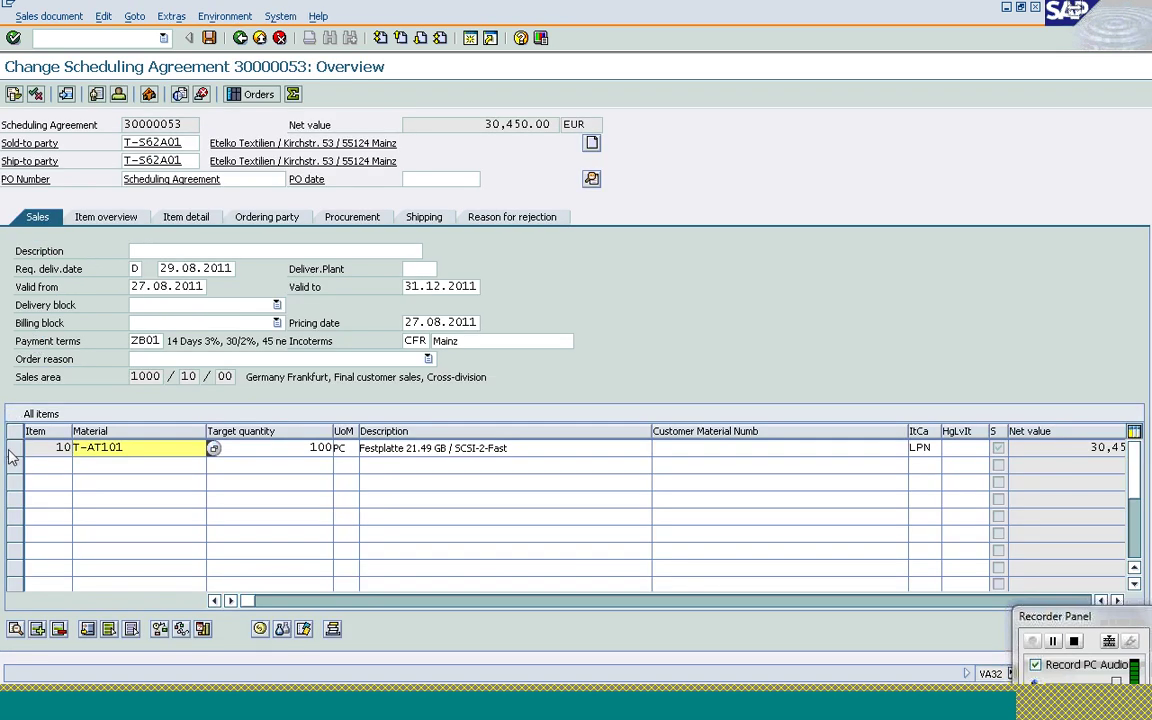
pyautogui.click(13, 449)
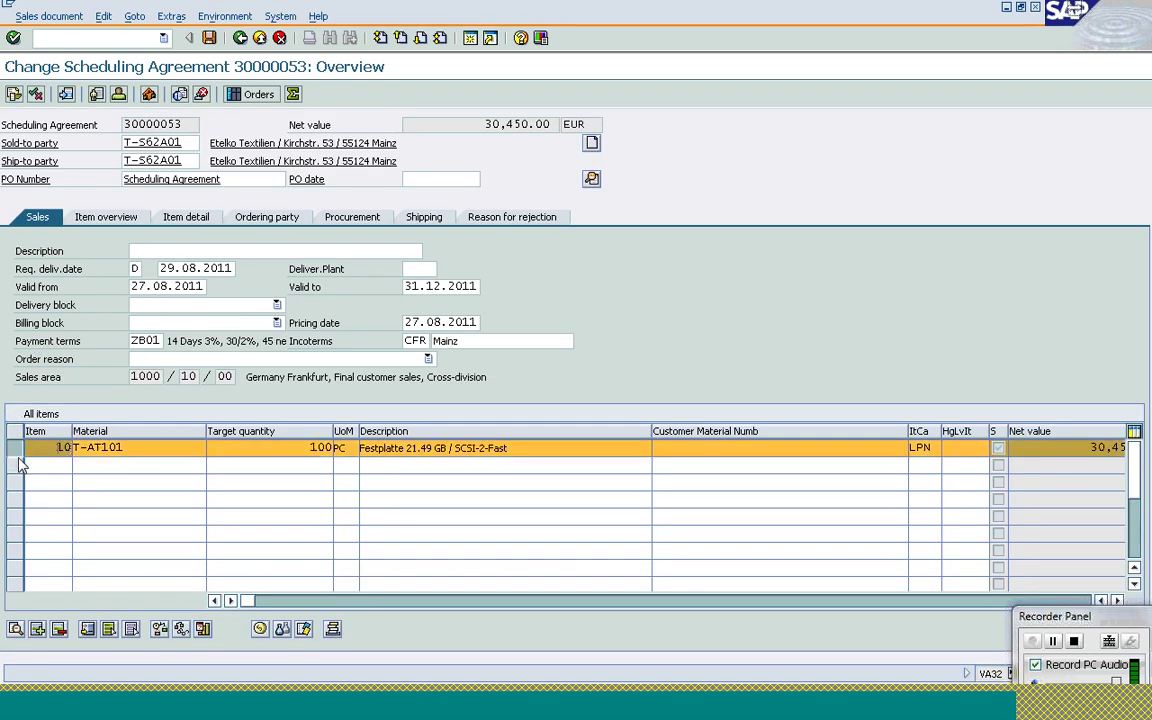
pyautogui.click(203, 632)
pyautogui.click(162, 327)
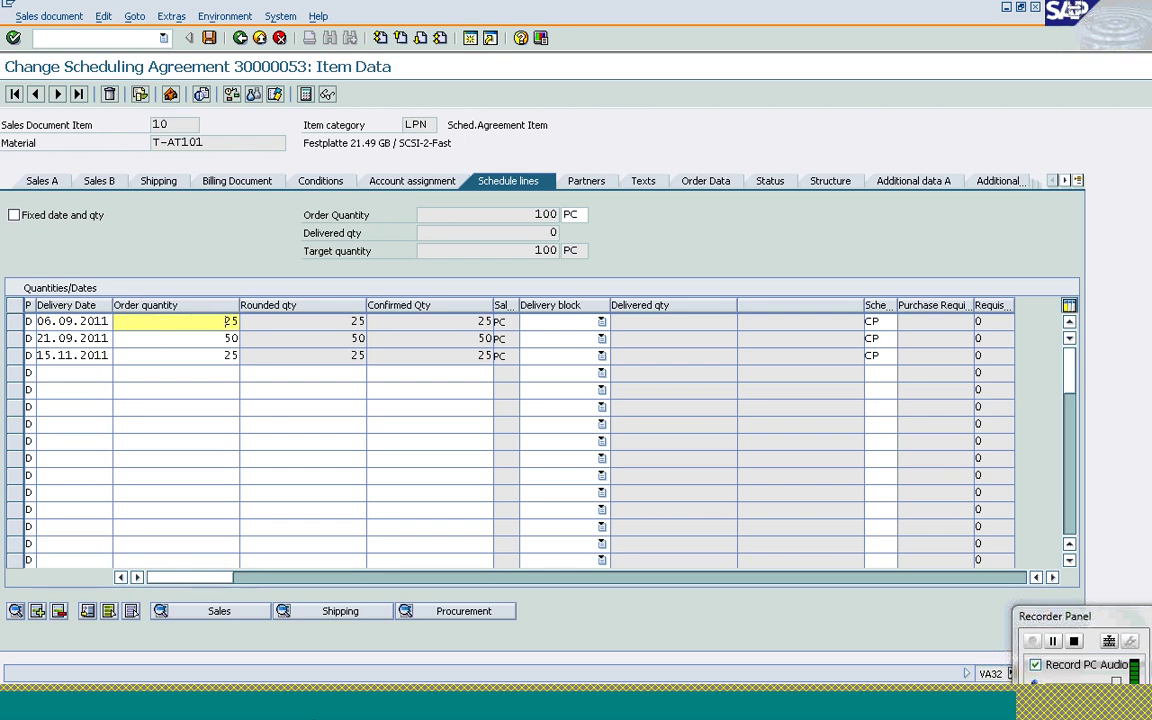
# Switch back to the delivery due list session and return to its VL10A selection criteria
pyautogui.moveTo(318, 715)
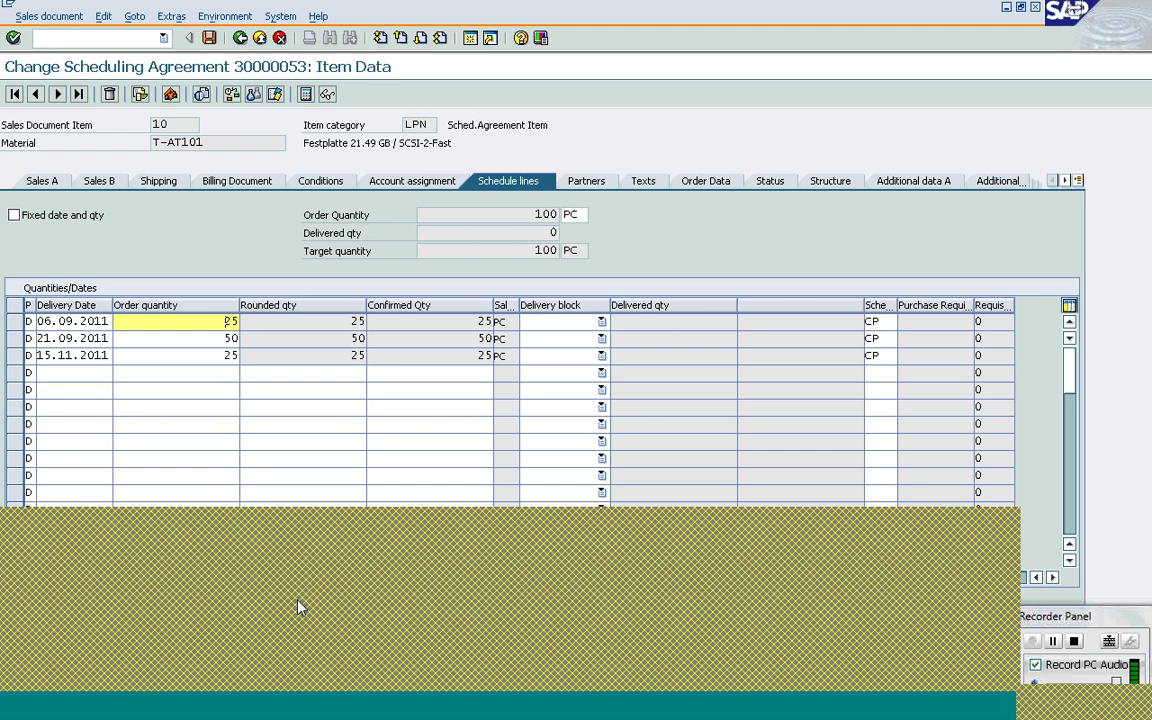
pyautogui.click(298, 608)
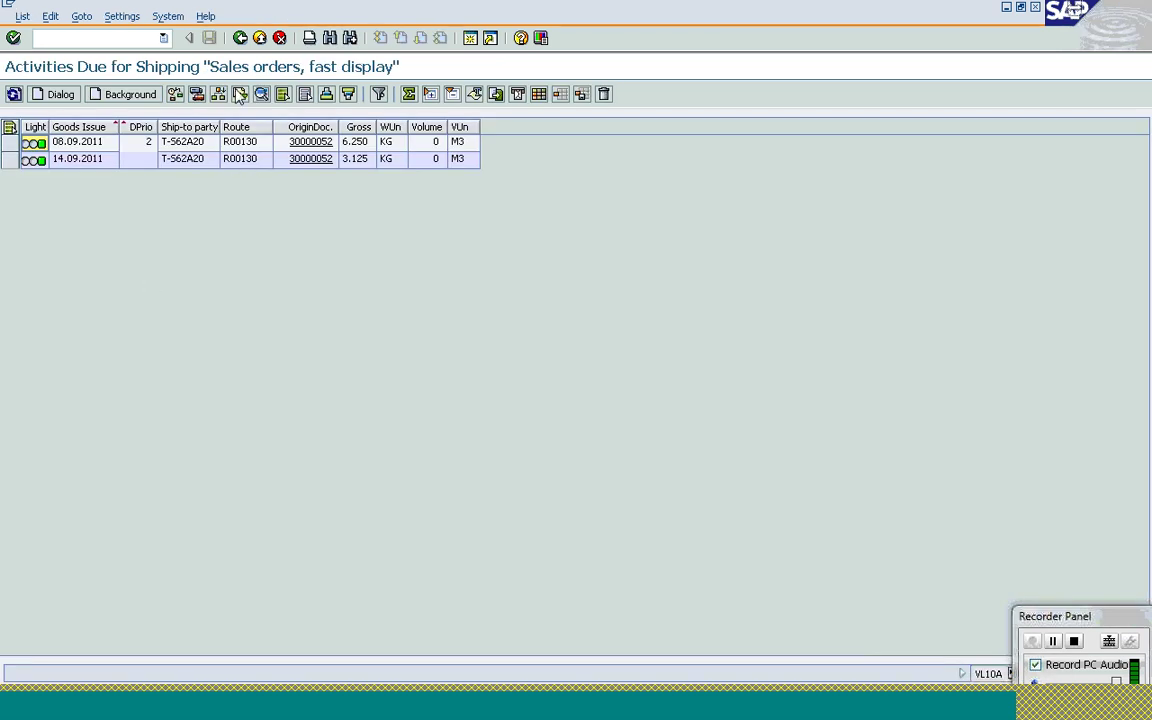
pyautogui.click(240, 38)
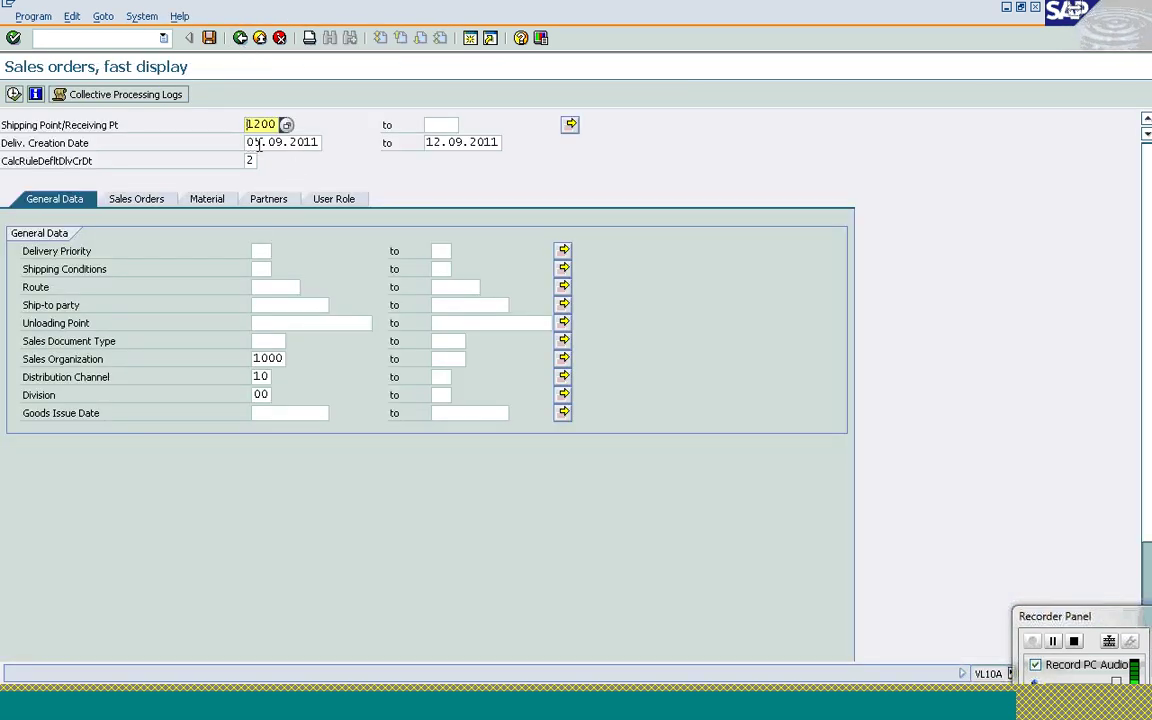
# Run the due list for creation dates 01.09.2011 to 12.09.2011 and try to create the delivery with goods issue 05.09.2011 in the background
pyautogui.click(259, 143)
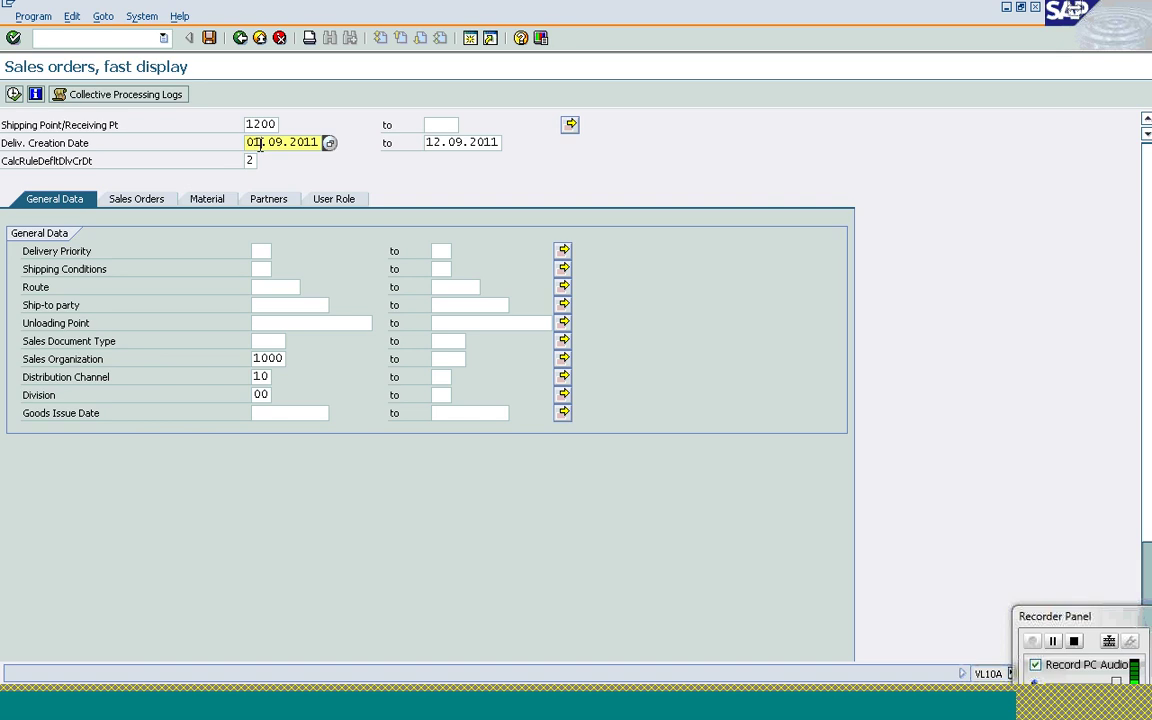
pyautogui.press('F8')
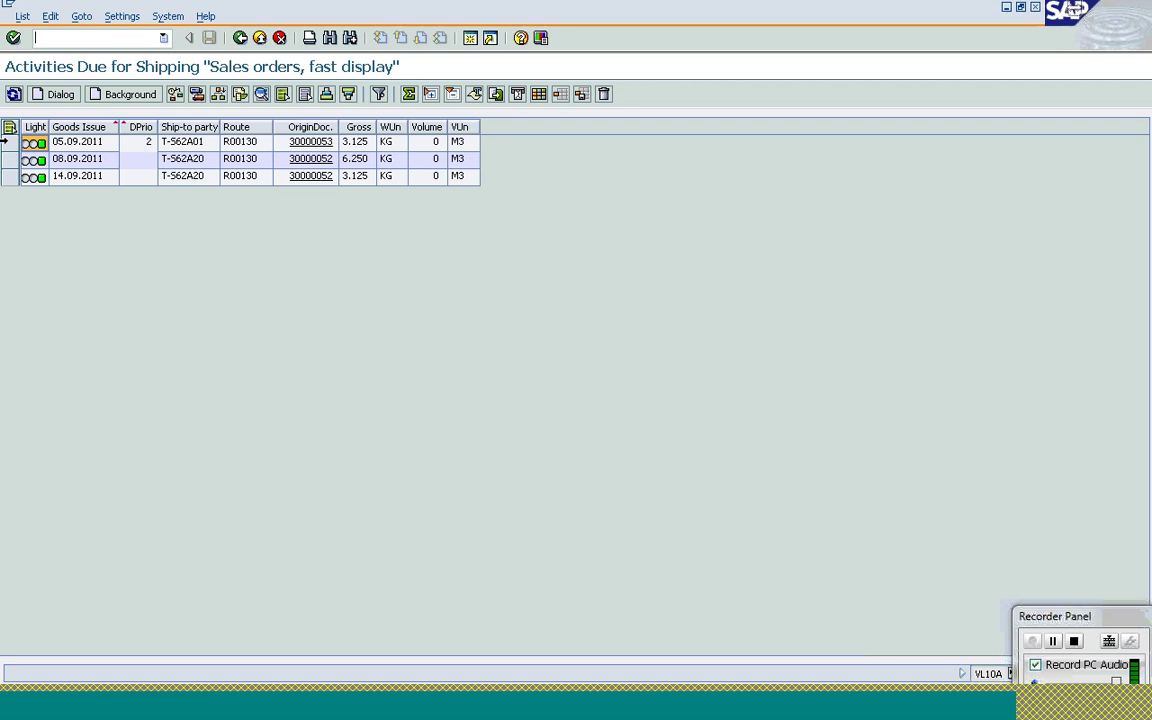
pyautogui.click(6, 143)
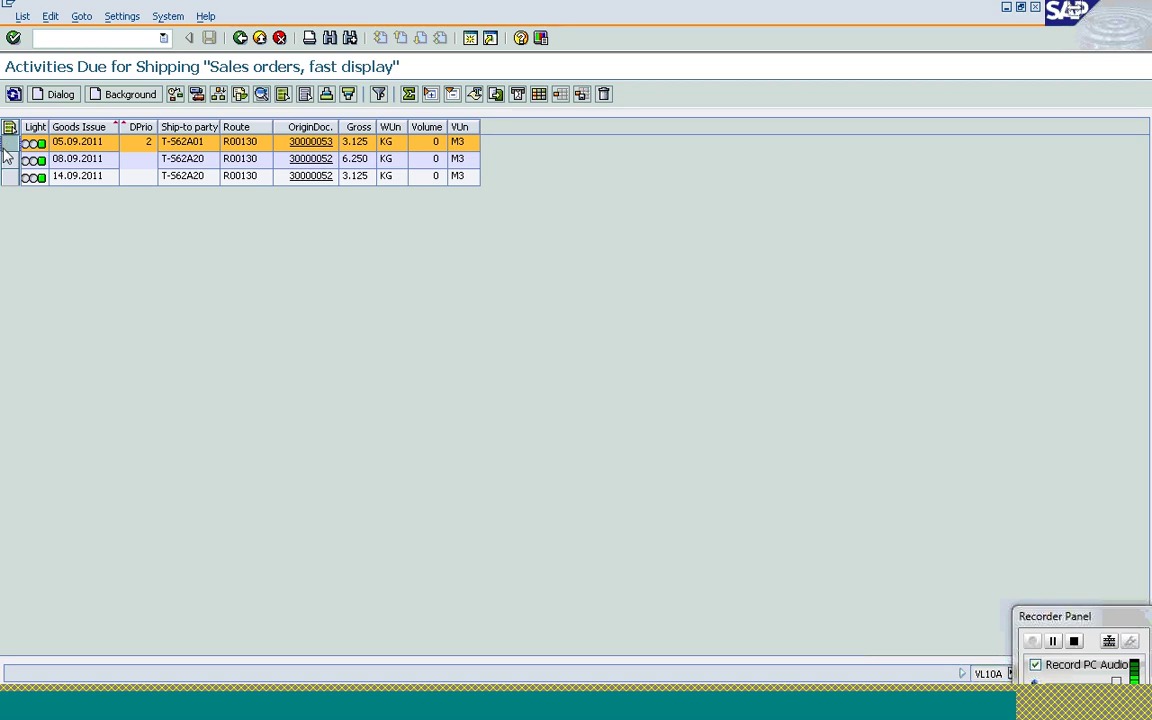
pyautogui.click(115, 100)
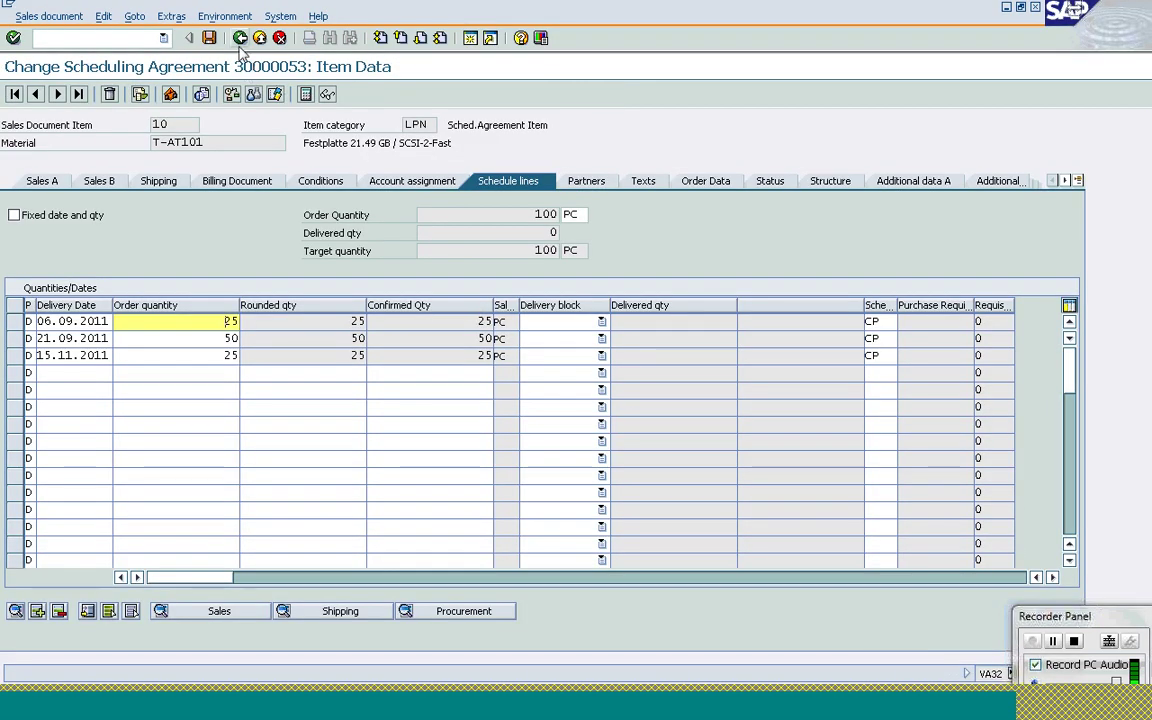
# Leave the scheduling agreement change without saving, and return to the delivery due list session, closing its information message
pyautogui.click(240, 38)
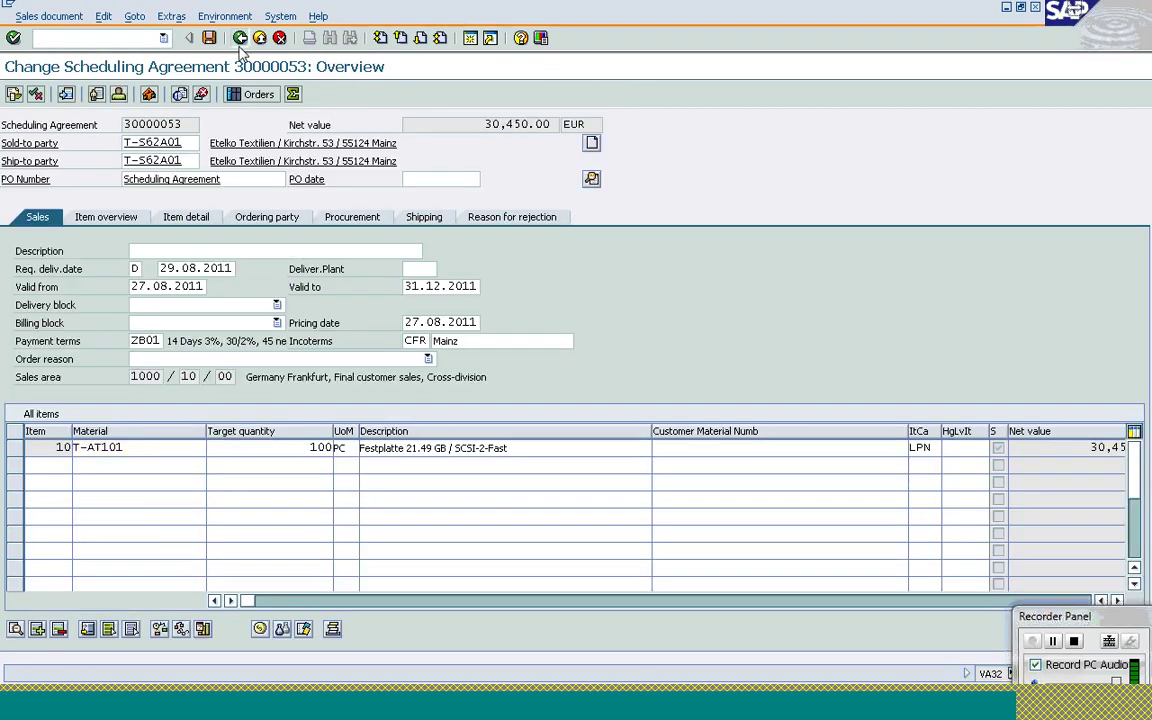
pyautogui.click(240, 38)
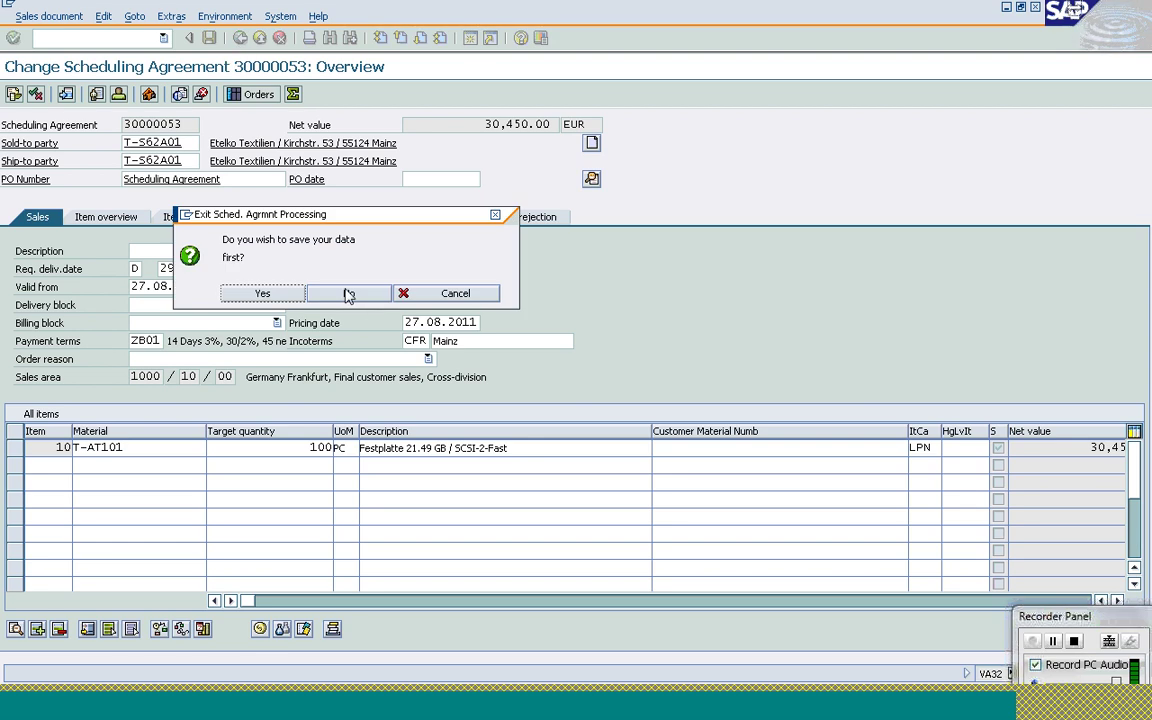
pyautogui.click(348, 294)
pyautogui.moveTo(300, 705)
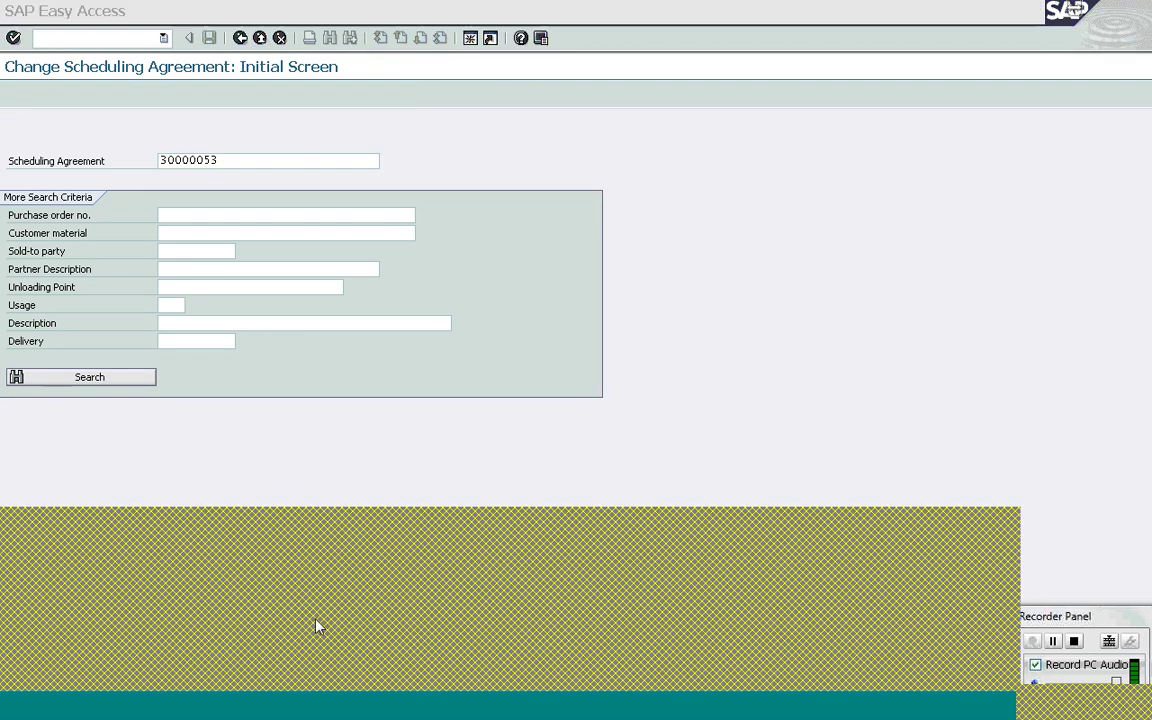
pyautogui.click(316, 625)
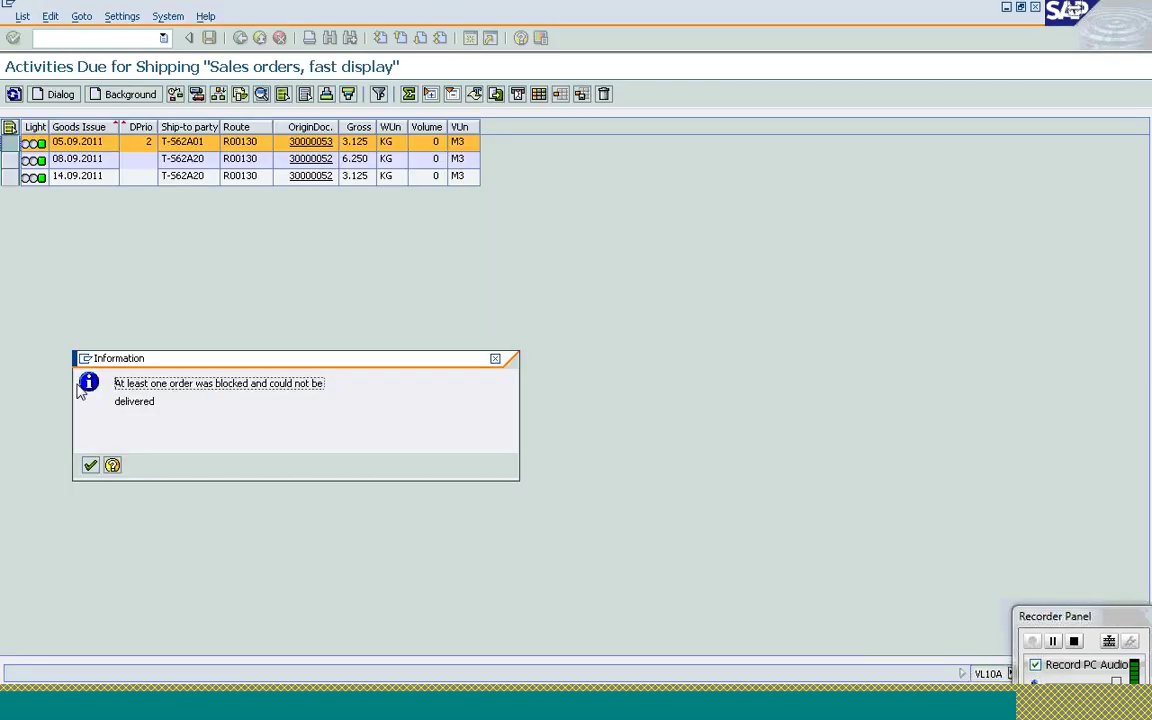
pyautogui.click(97, 466)
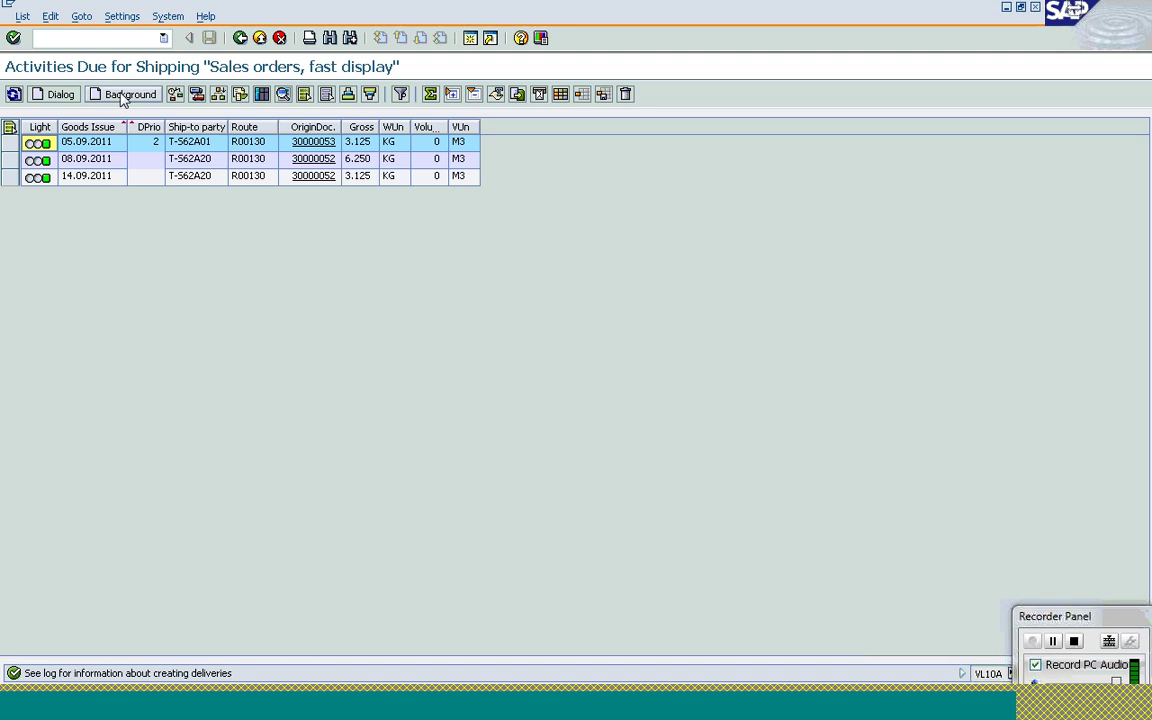
# Examine the delivery creation log and its documents for the background run, and return to the due list
pyautogui.click(262, 94)
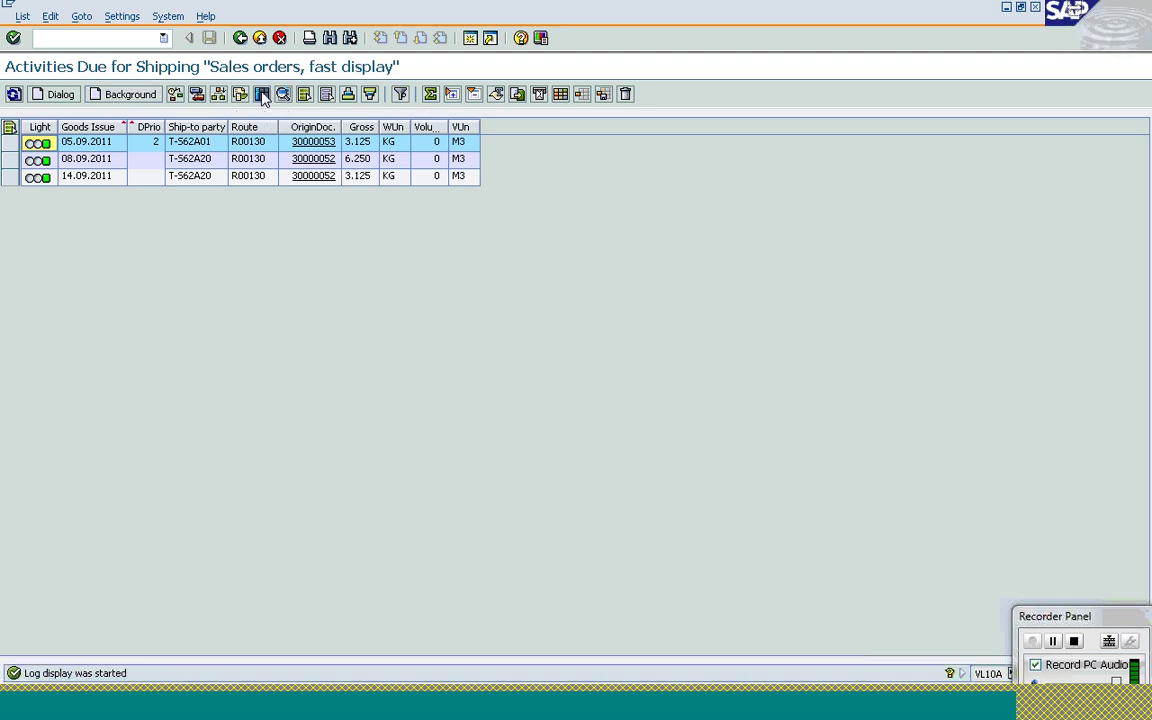
pyautogui.click(262, 94)
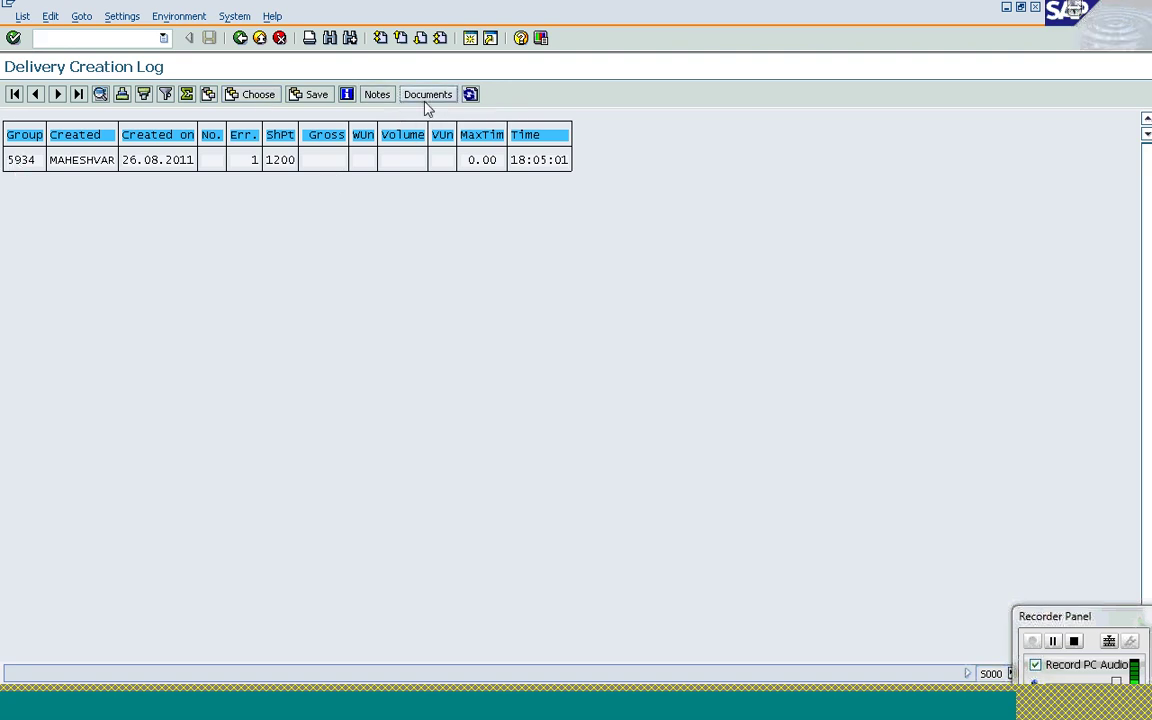
pyautogui.press('F3')
pyautogui.click(262, 94)
pyautogui.press('F3')
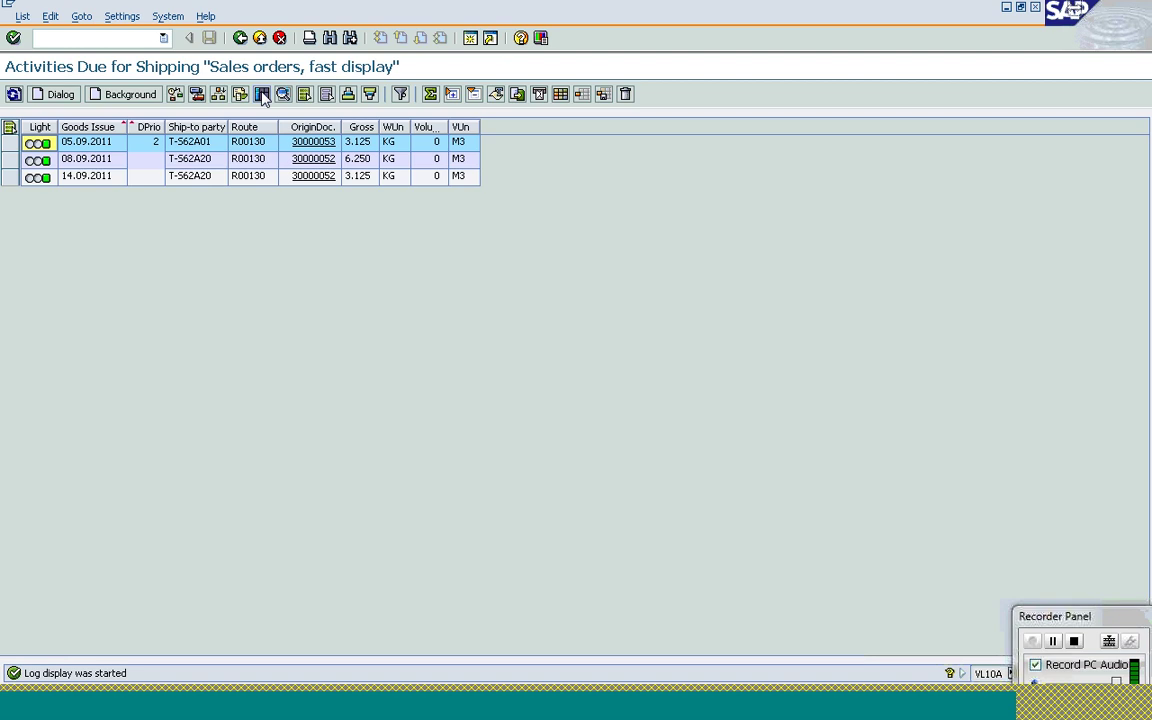
pyautogui.click(262, 94)
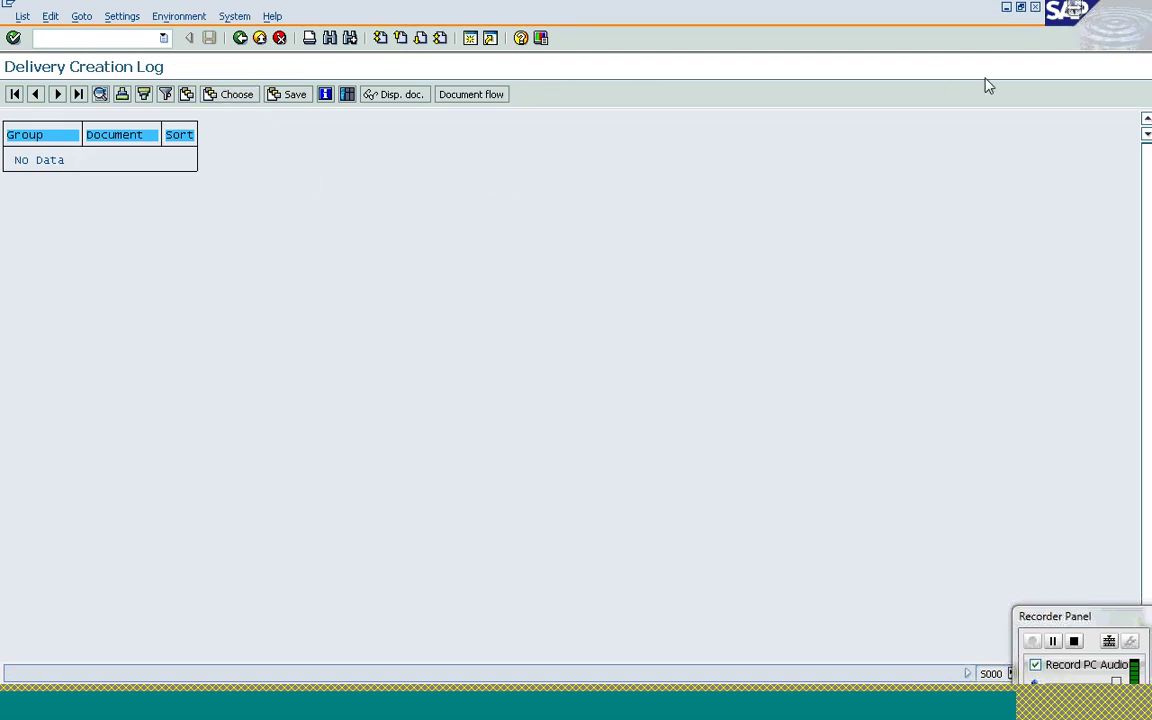
pyautogui.click(1020, 7)
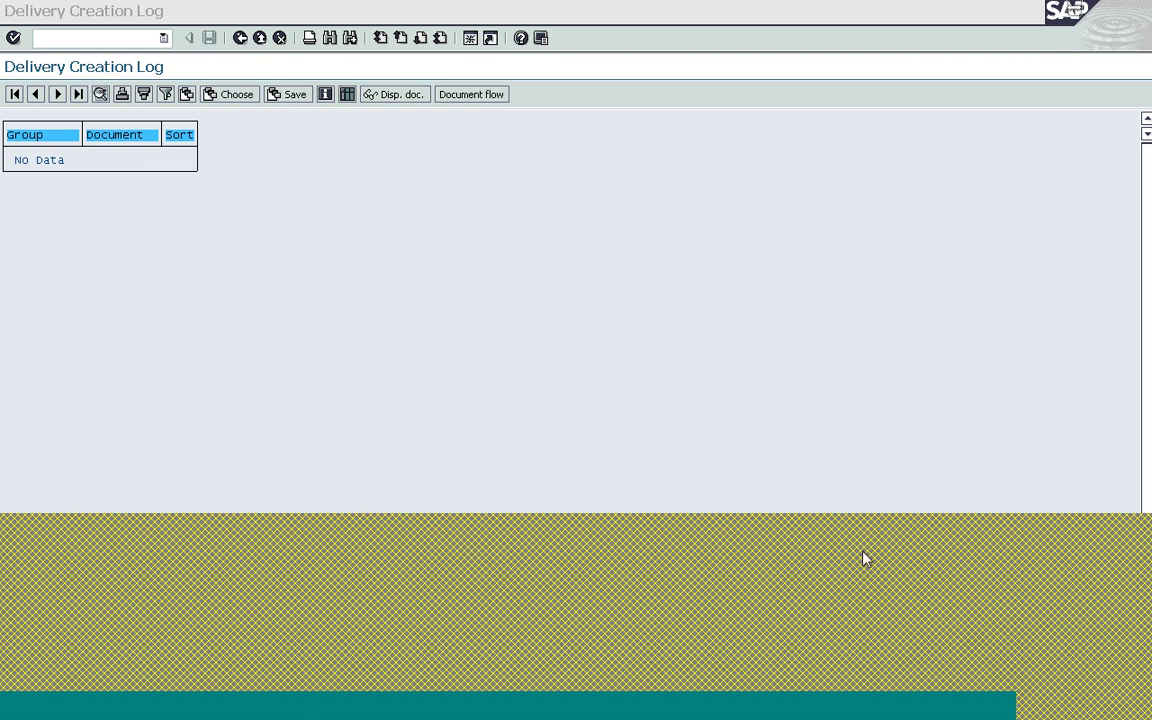
pyautogui.press('F3')
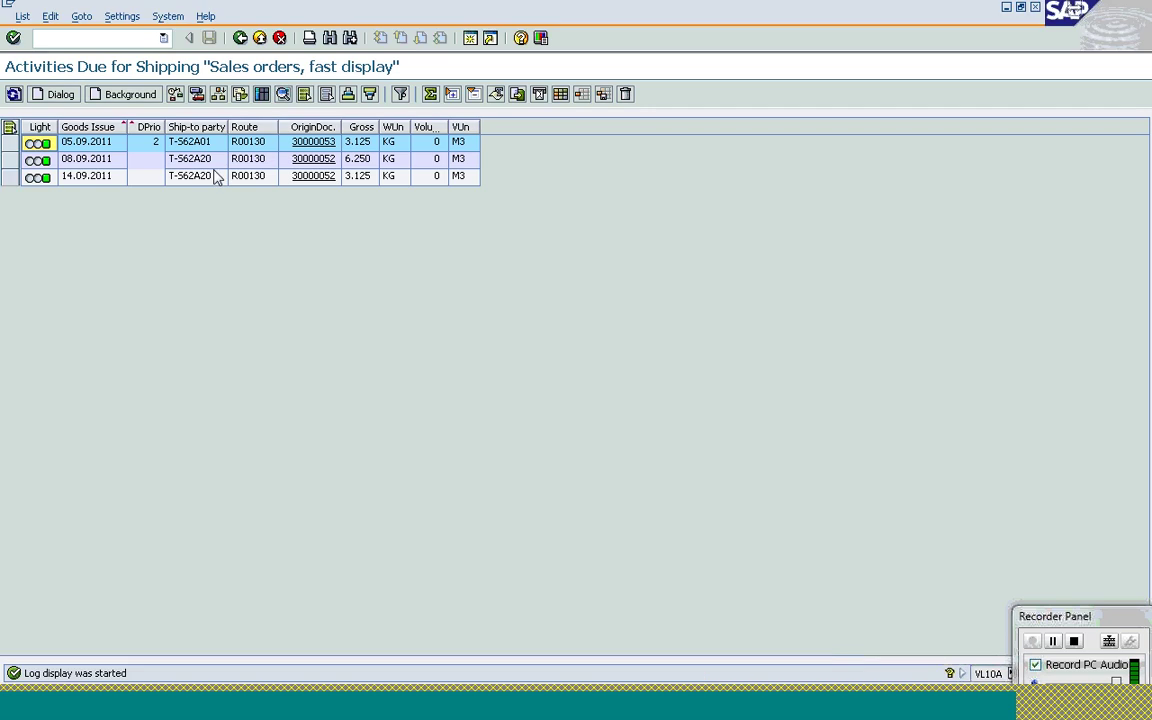
# Refresh the due list and create the delivery for the 05.09.2011 goods issue entry in the background again
pyautogui.click(14, 95)
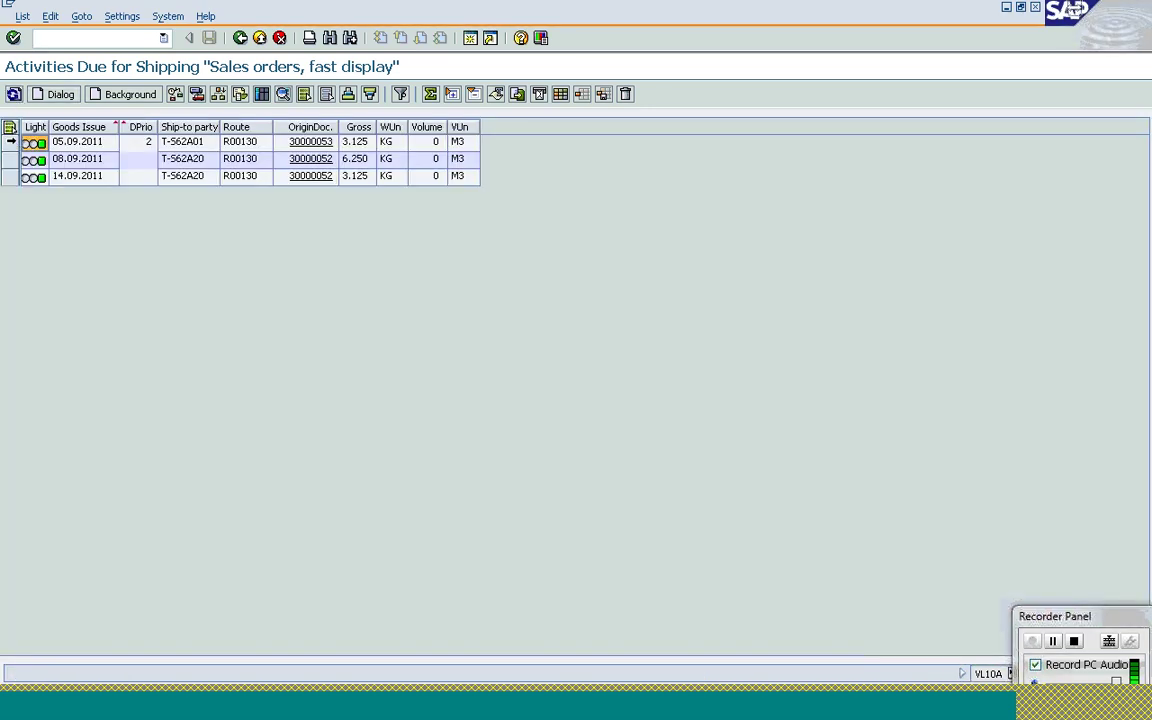
pyautogui.click(10, 141)
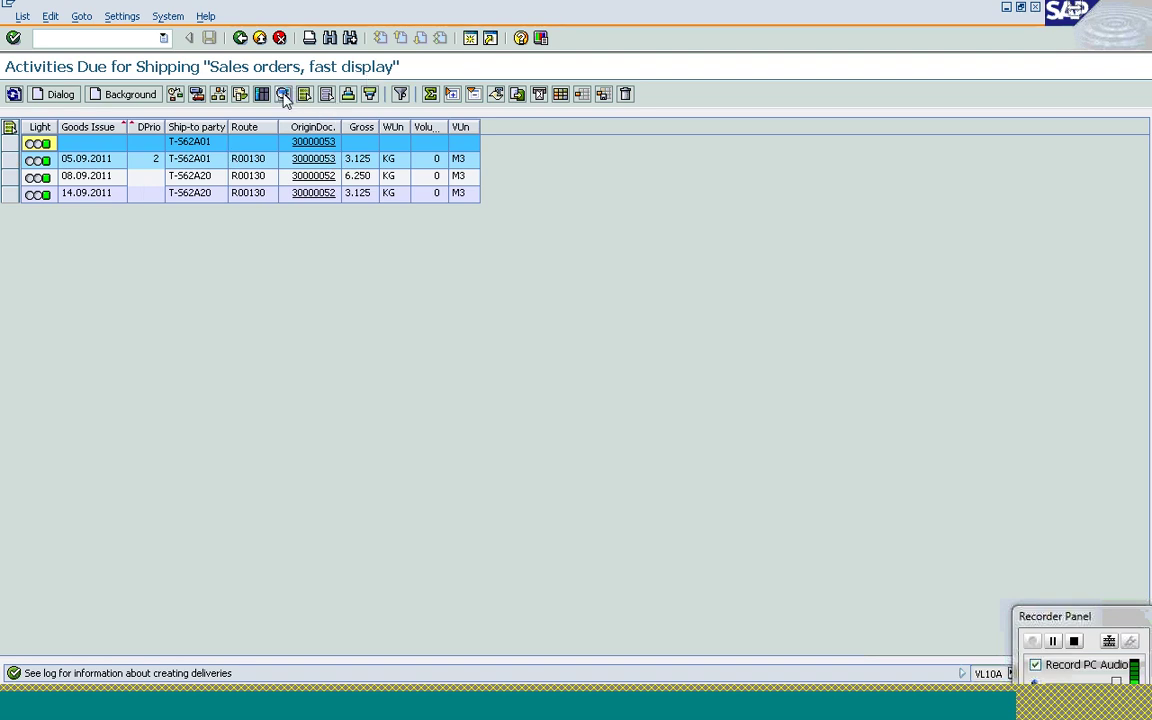
# Display the documents of the newest delivery creation log group and copy the delivery number
pyautogui.click(240, 94)
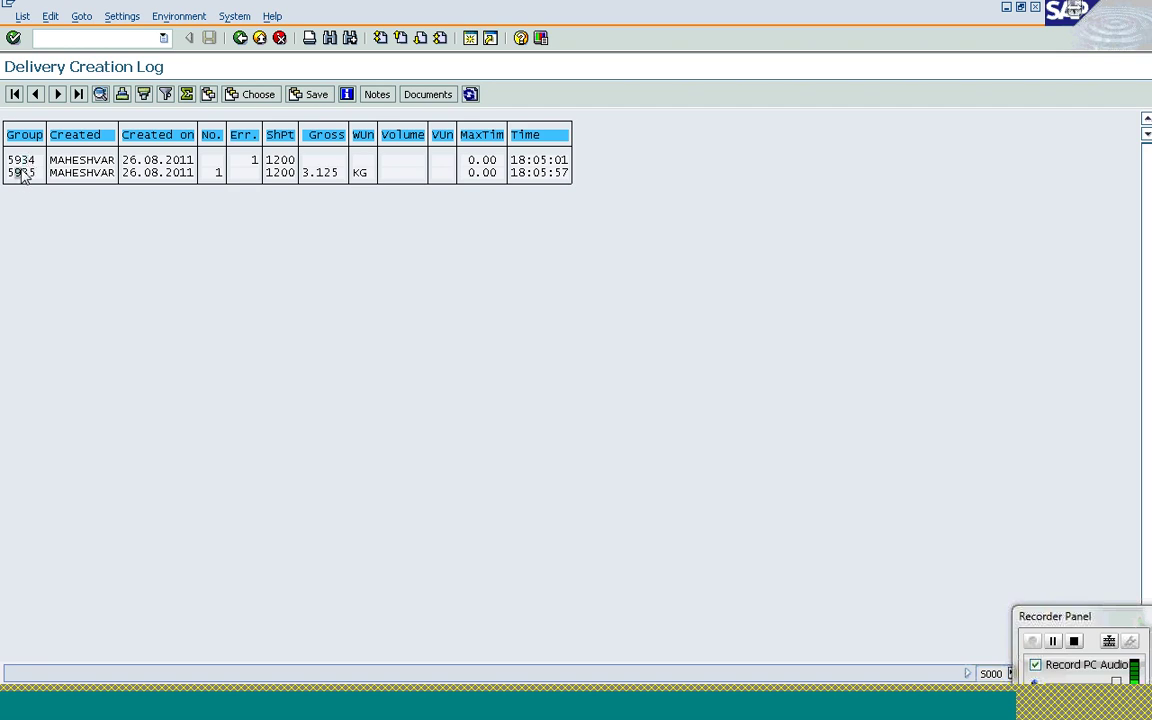
pyautogui.click(427, 94)
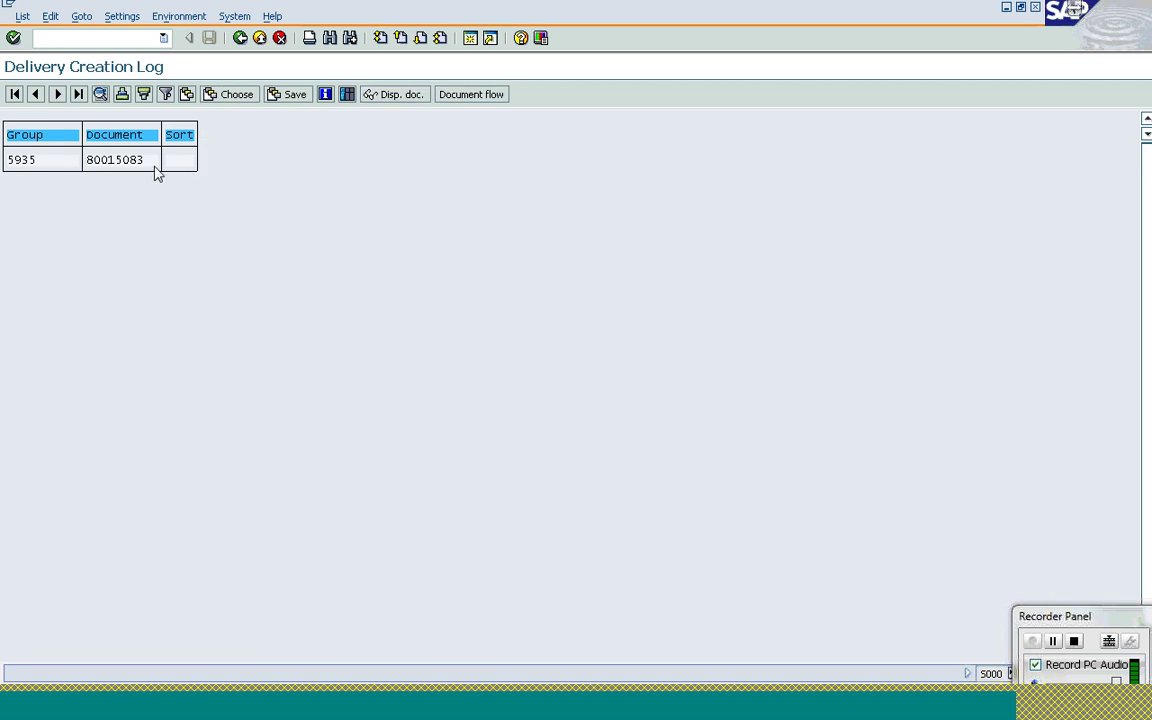
pyautogui.moveTo(93, 165); pyautogui.dragTo(141, 162)
pyautogui.hotkey('ctrl', 'c')
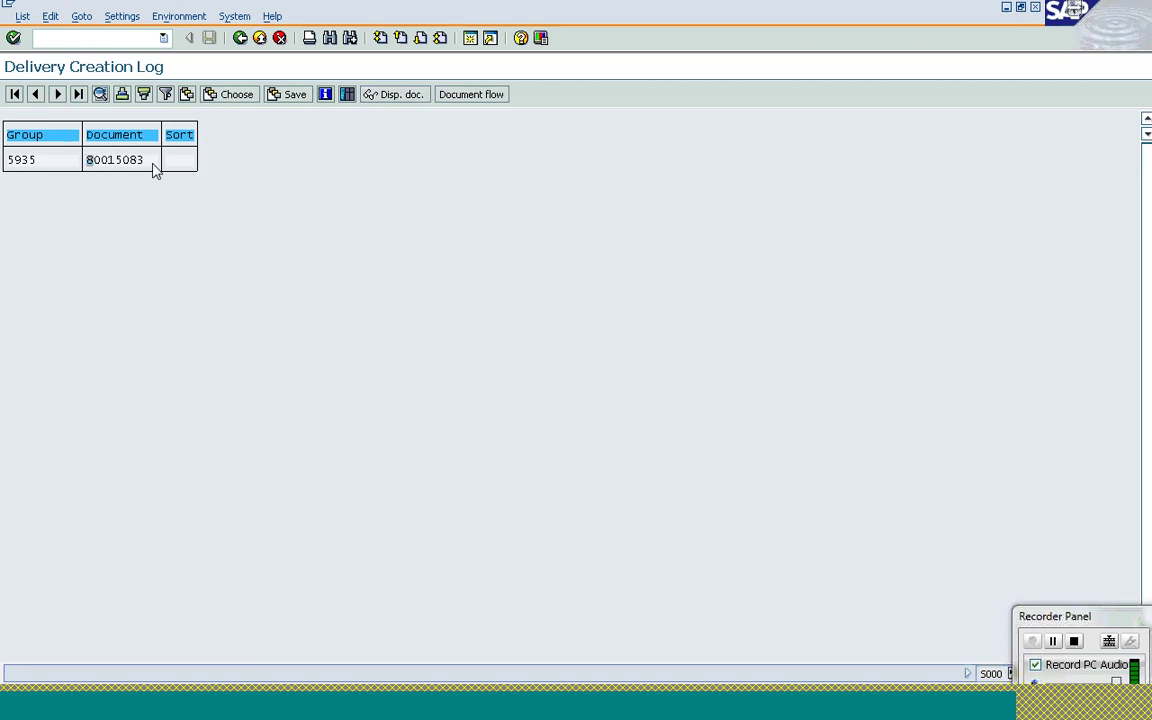
# Open the copied outbound delivery in VL02N and check its planned goods issue date and the delivery quantity of item 10
pyautogui.click(76, 37)
pyautogui.write('/nvl02n')
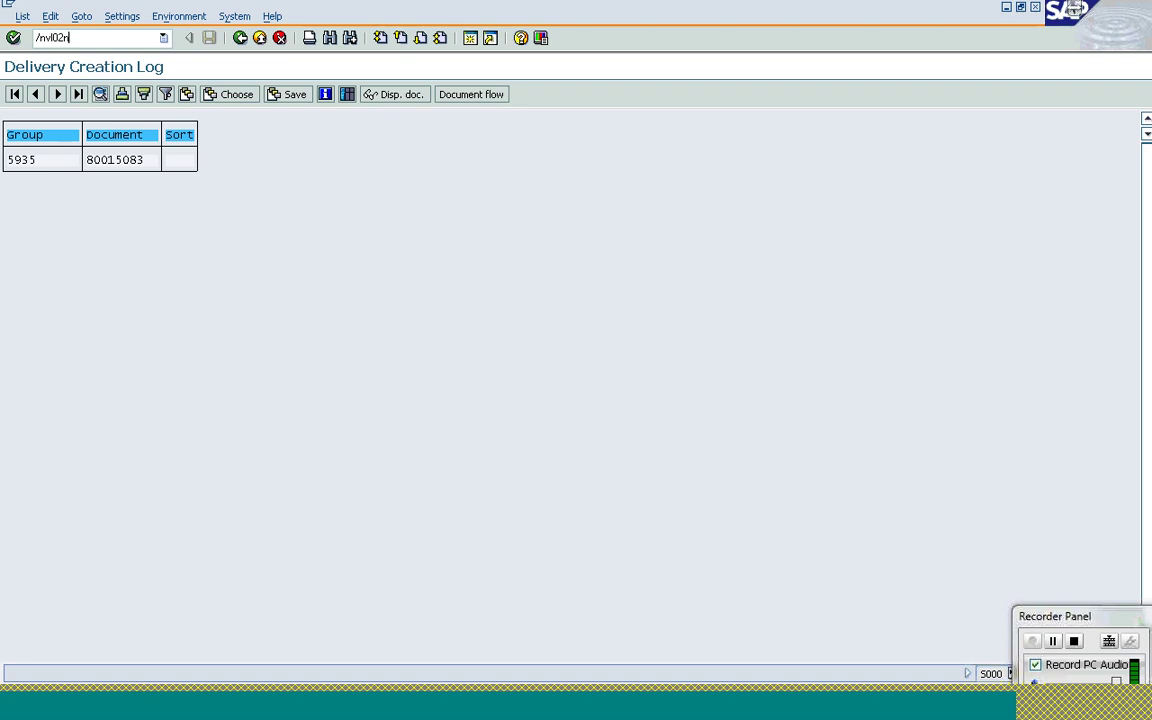
pyautogui.press('Return')
pyautogui.hotkey('ctrl', 'v')
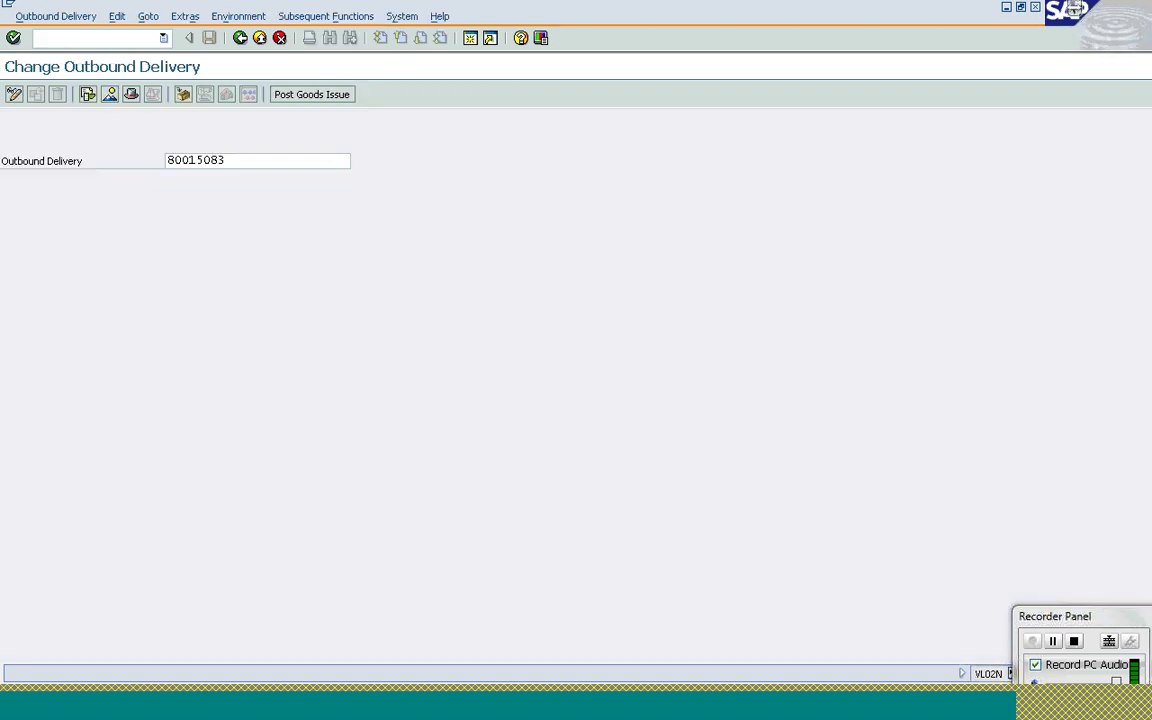
pyautogui.press('Return')
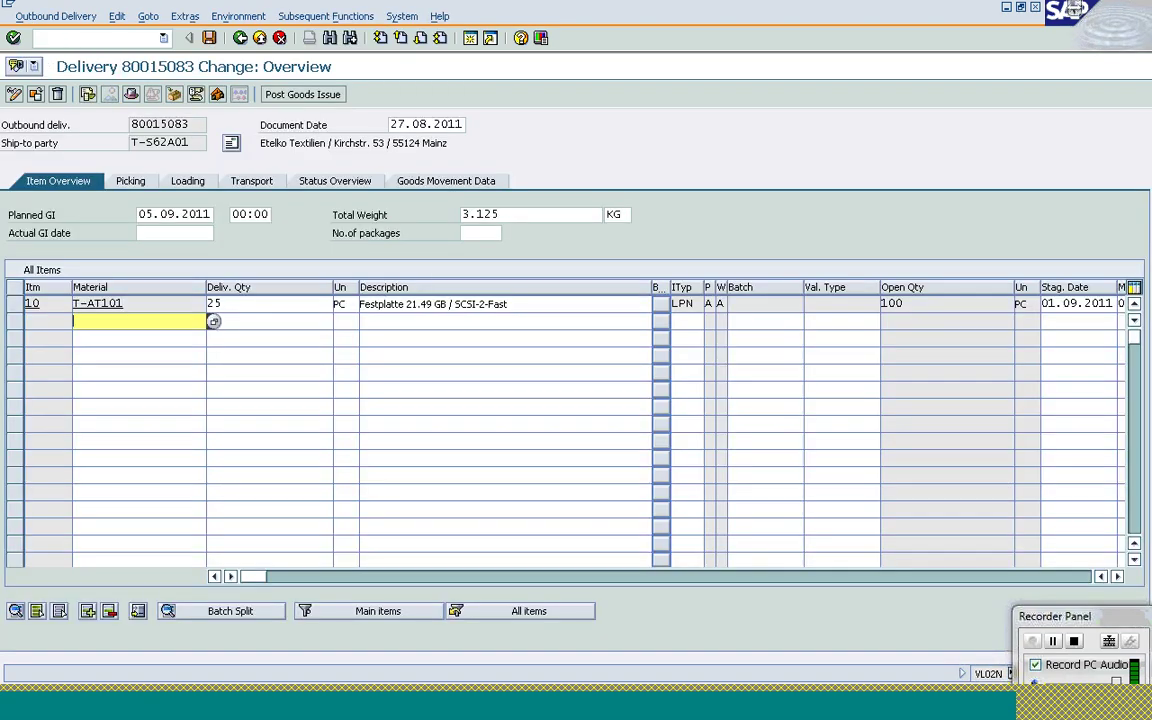
pyautogui.click(186, 215)
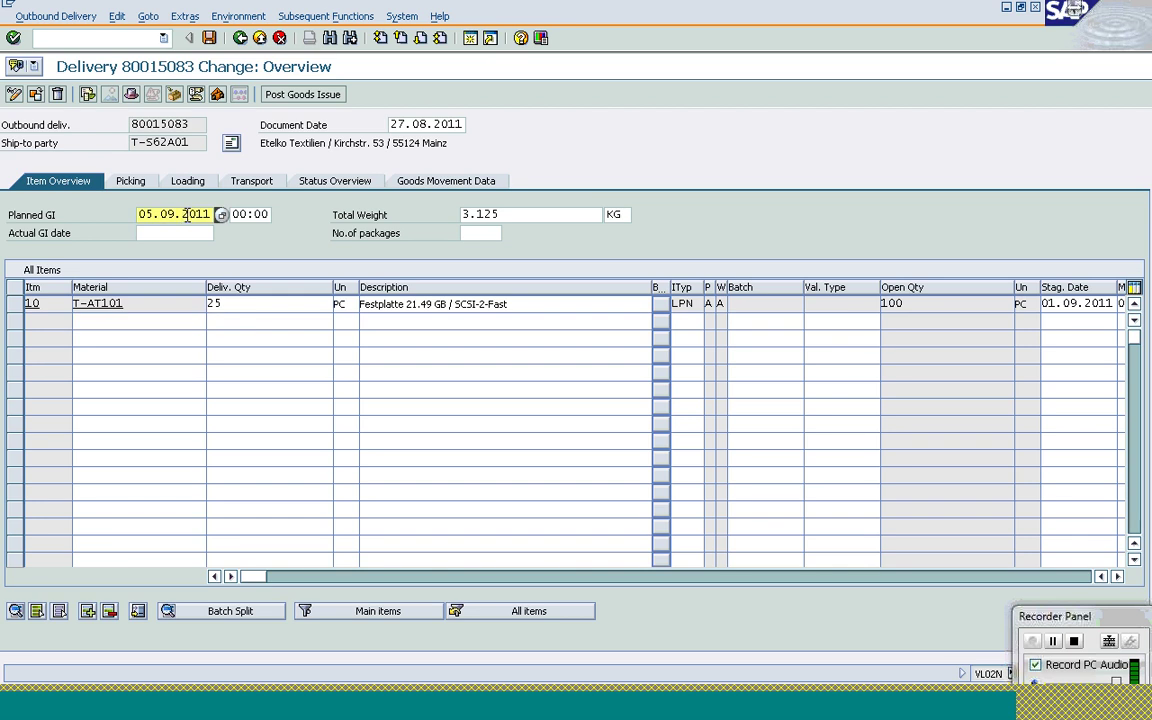
pyautogui.click(270, 307)
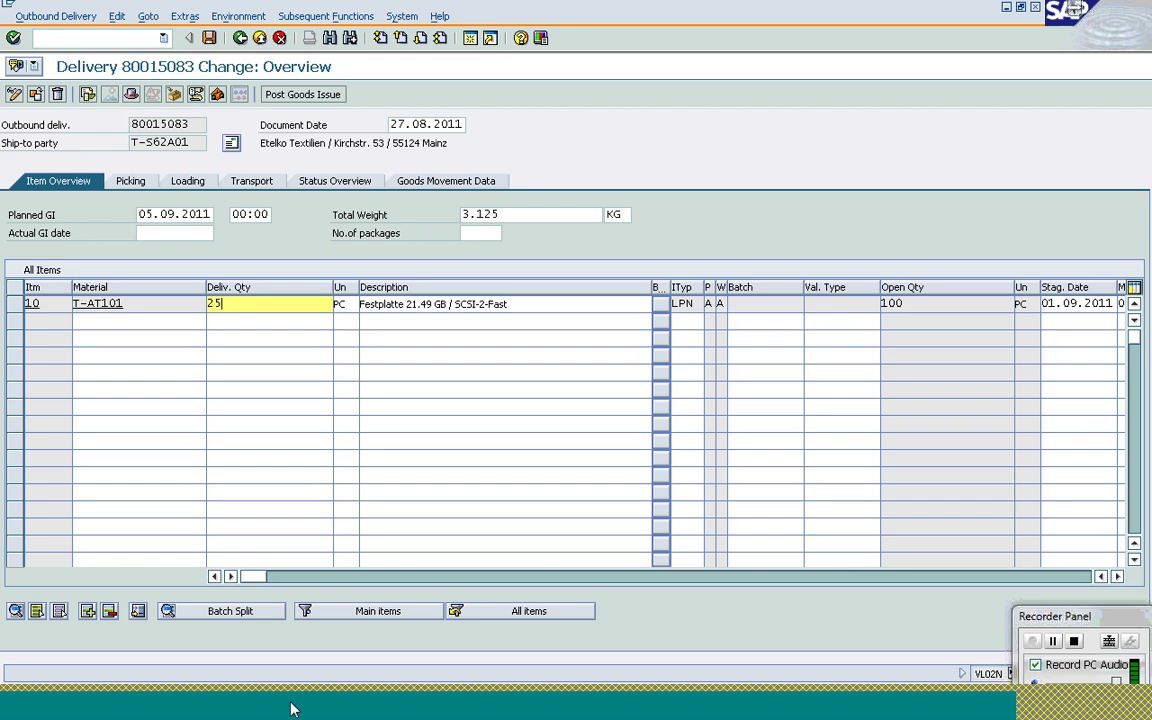
pyautogui.moveTo(293, 710)
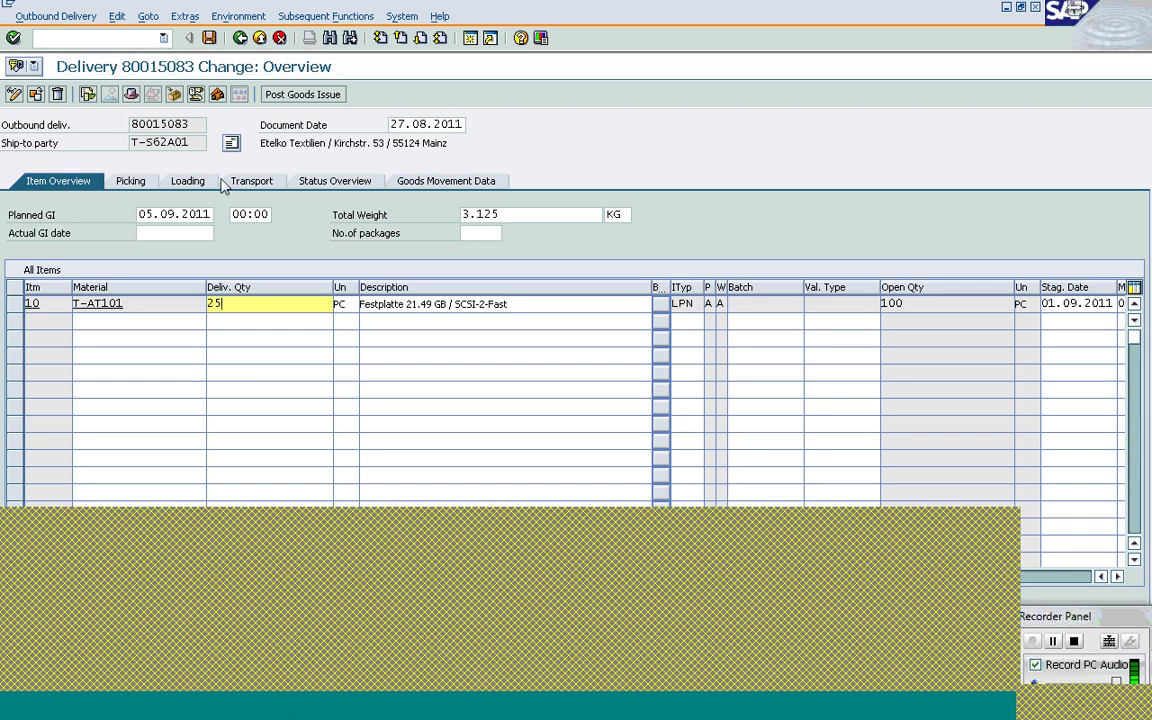
# Leave the outbound delivery, switch back to the delivery due list session and return to its VL10A selection criteria
pyautogui.click(240, 38)
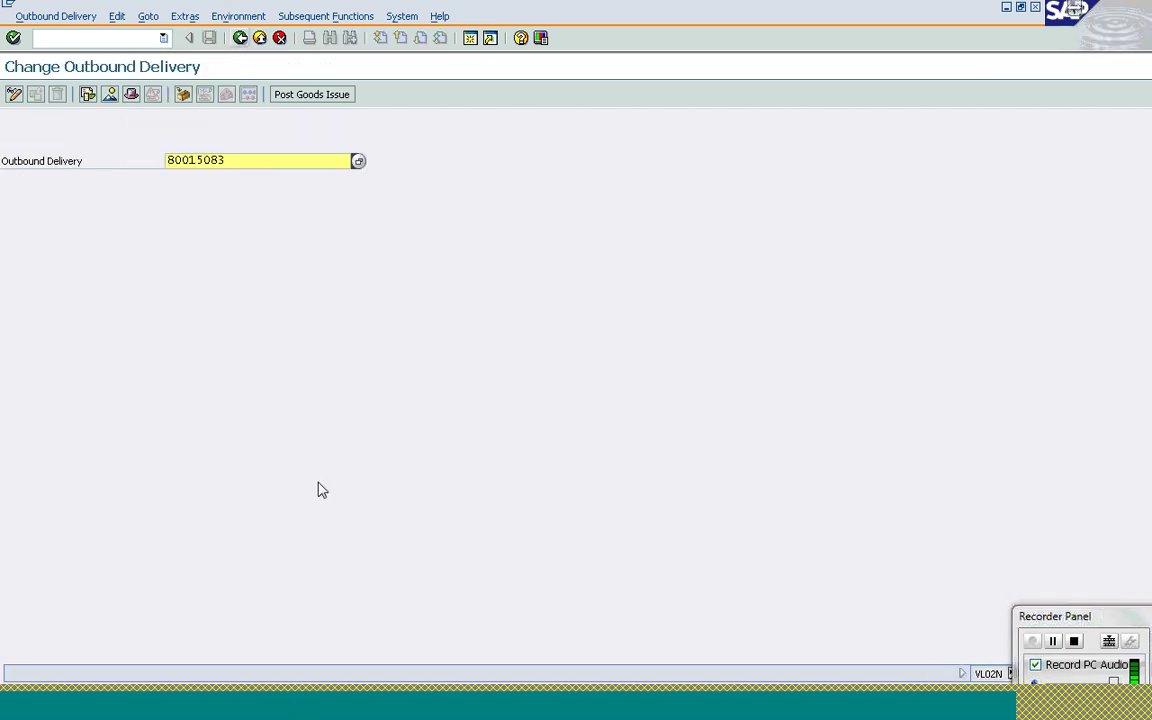
pyautogui.click(296, 712)
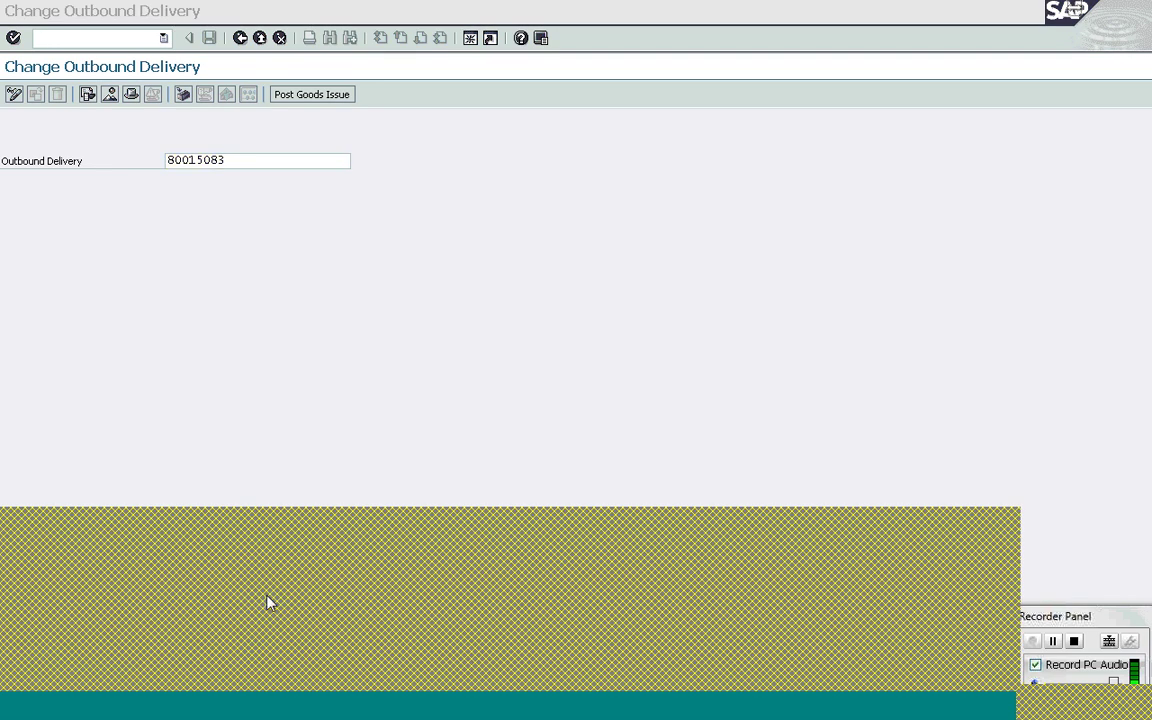
pyautogui.click(268, 603)
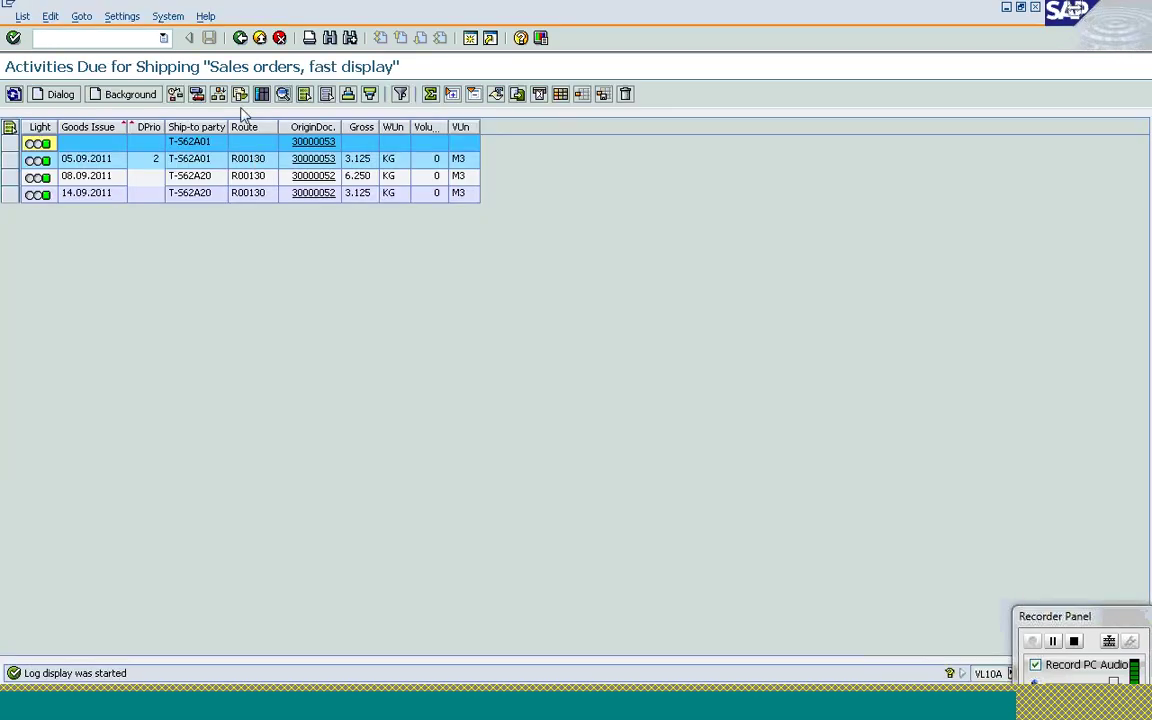
pyautogui.click(241, 38)
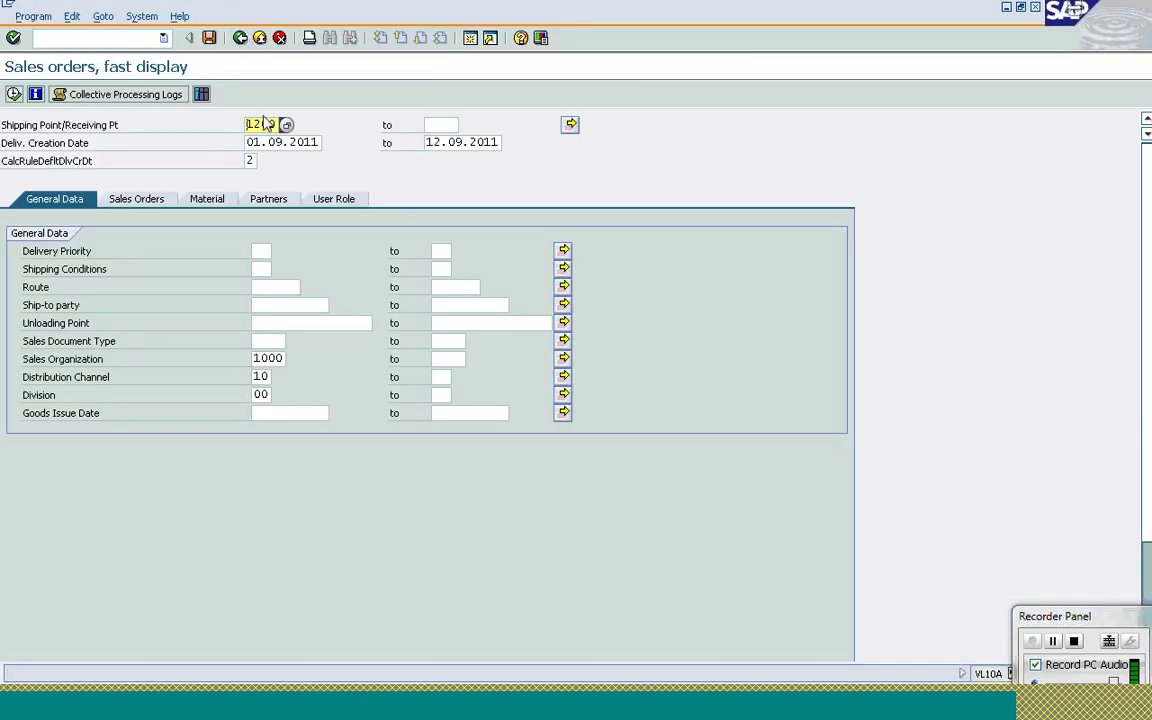
# Set the delivery creation date range to 18.09.2011 through 25.09.2011 and run the delivery due list
pyautogui.click(249, 142)
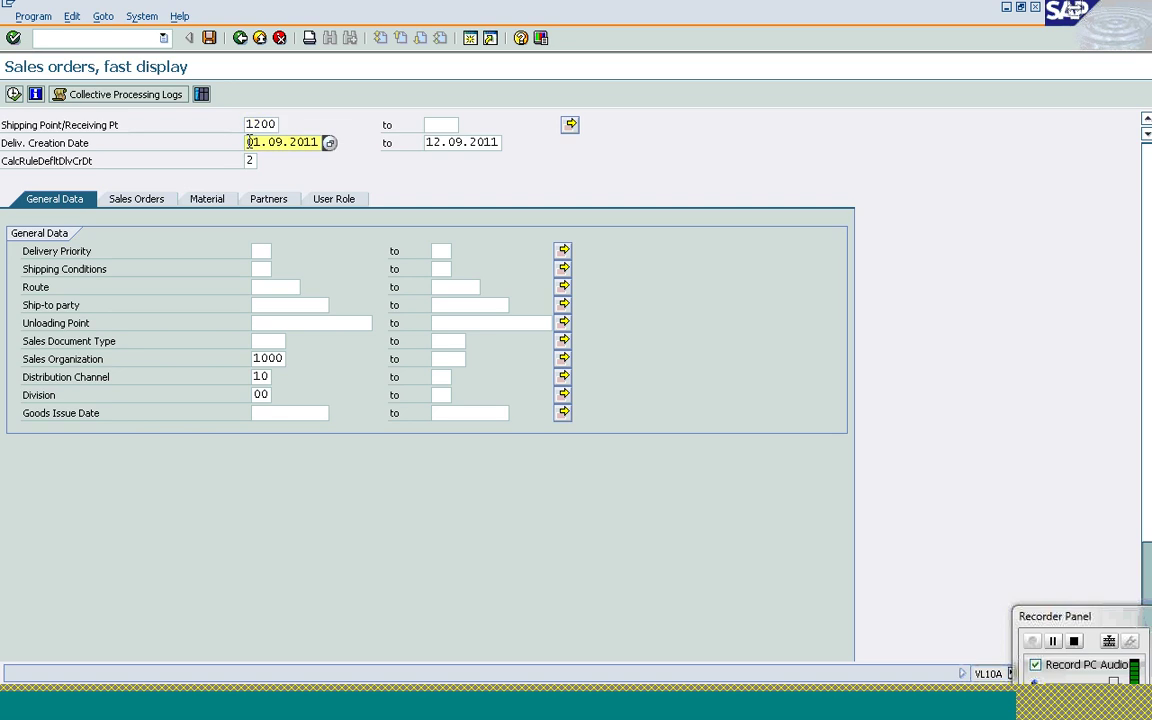
pyautogui.write('08')
pyautogui.press('Tab')
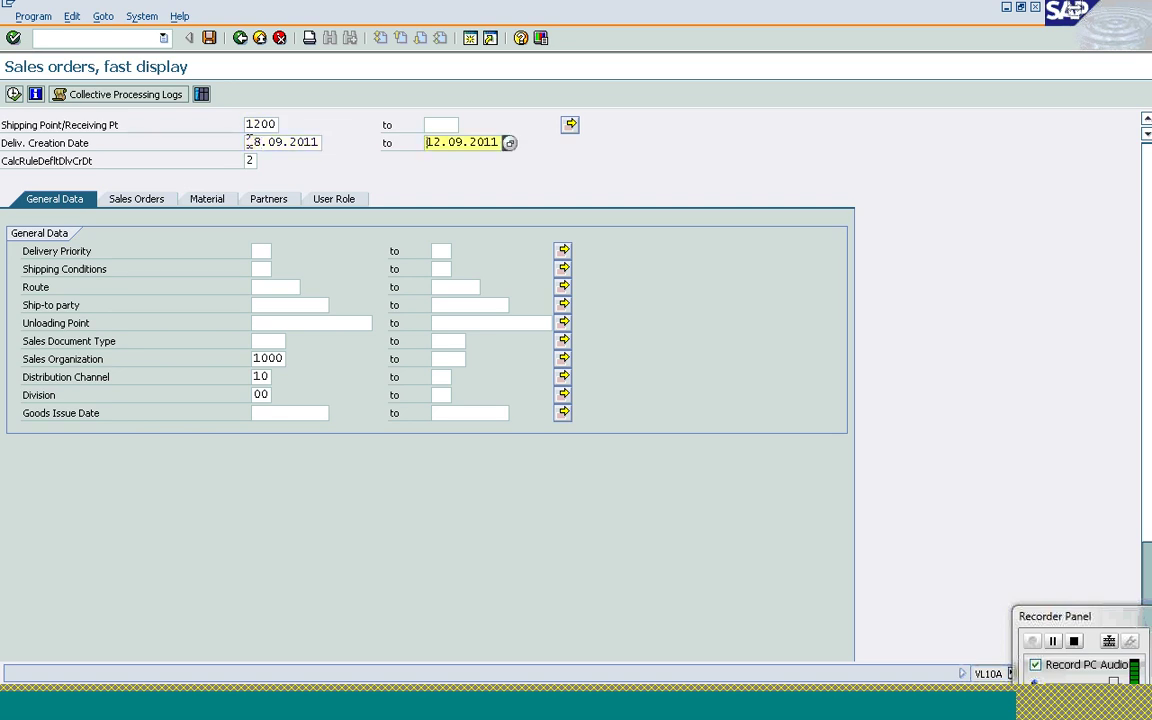
pyautogui.write('25')
pyautogui.press('F8')
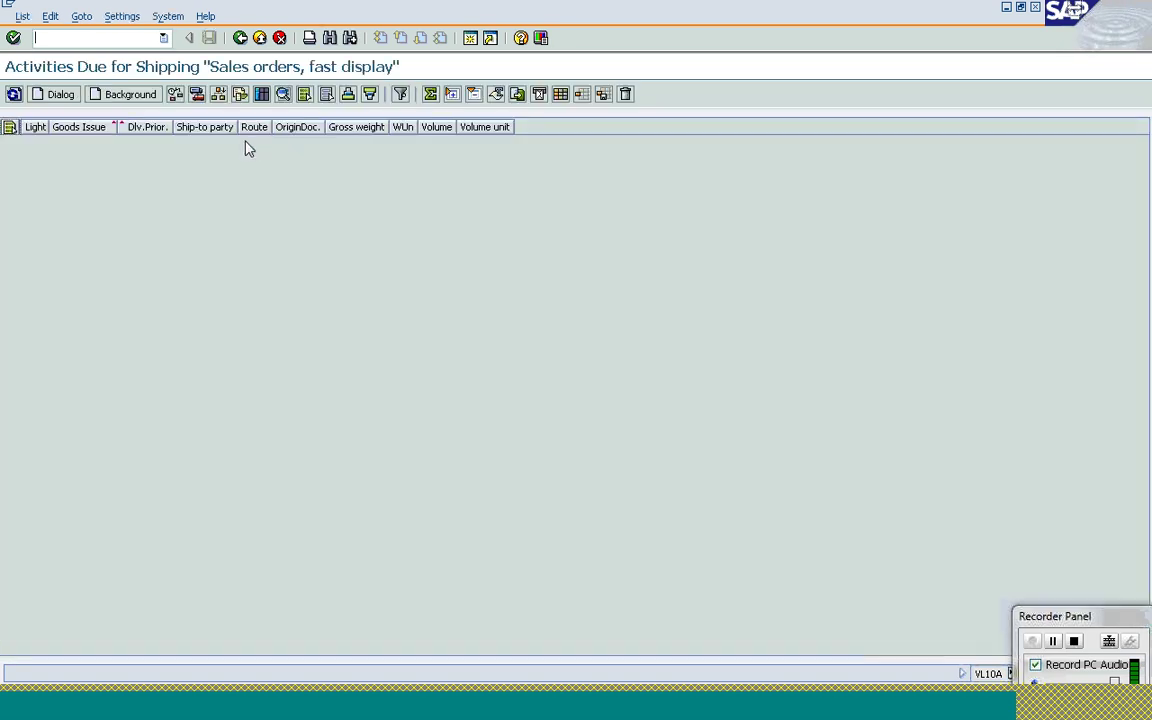
# Return to the VL10A selection criteria, set the delivery creation start date to 15.09.2011 and run the delivery due list again
pyautogui.click(240, 37)
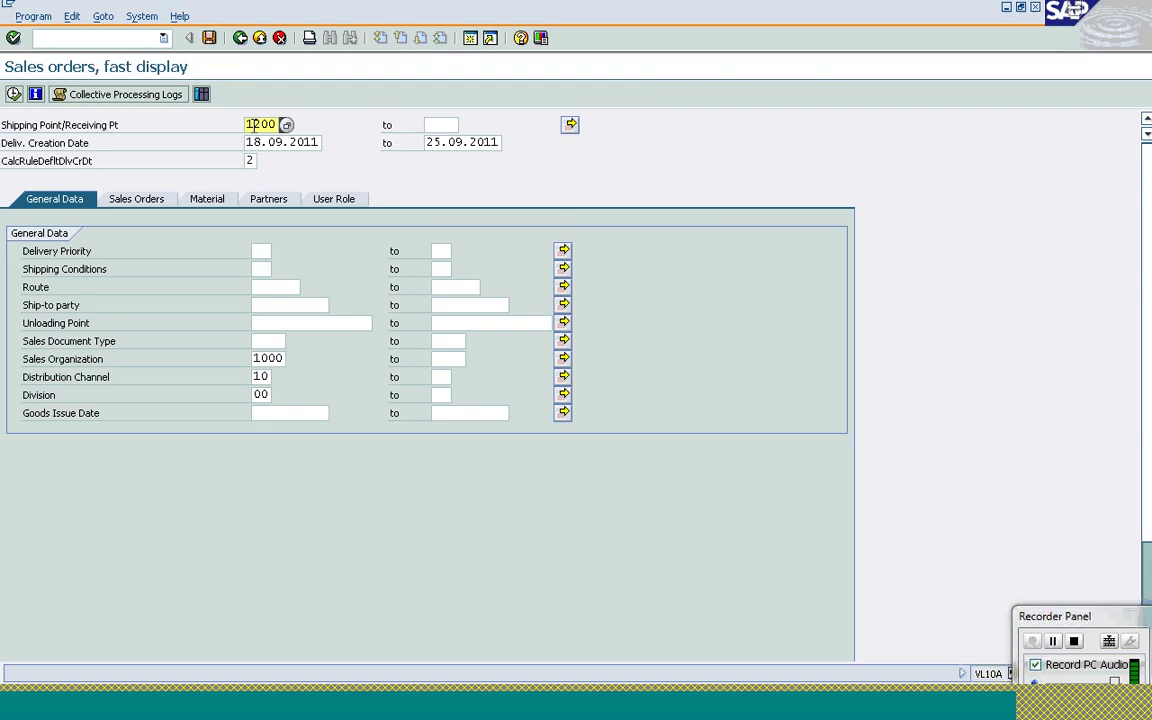
pyautogui.click(252, 146)
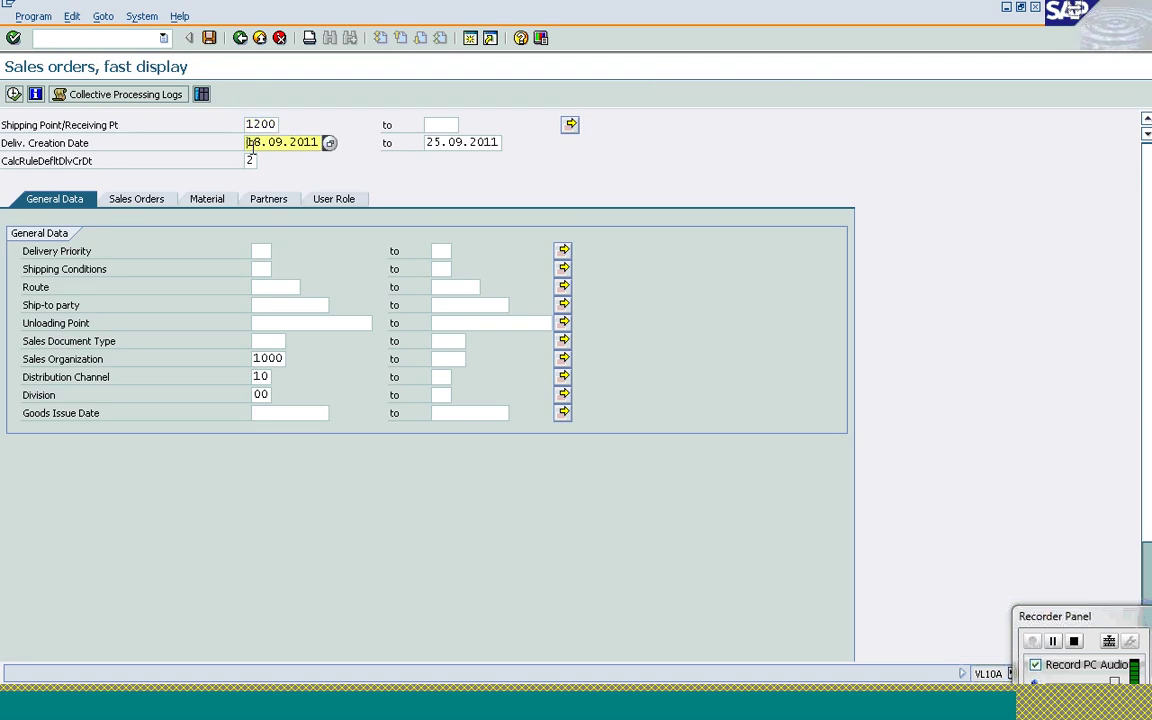
pyautogui.write('15')
pyautogui.press('F8')
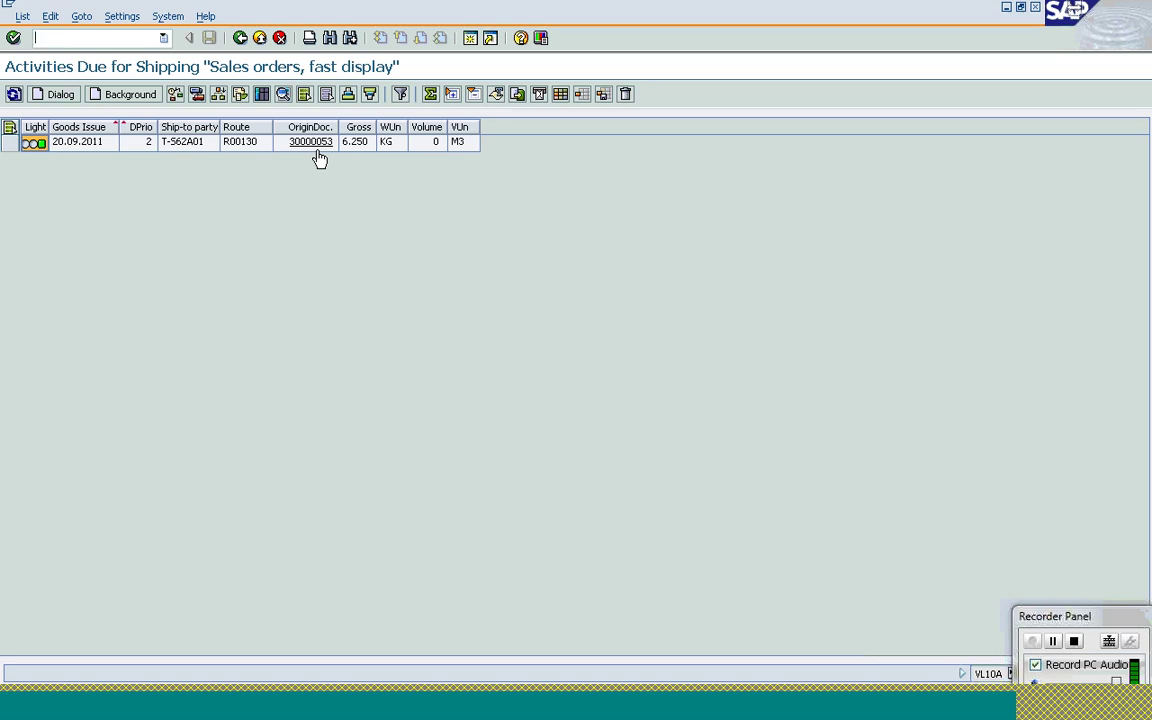
# Leave the delivery due list and its selection, and open the customer Etelko Textilien for changes in VD02
pyautogui.click(238, 50)
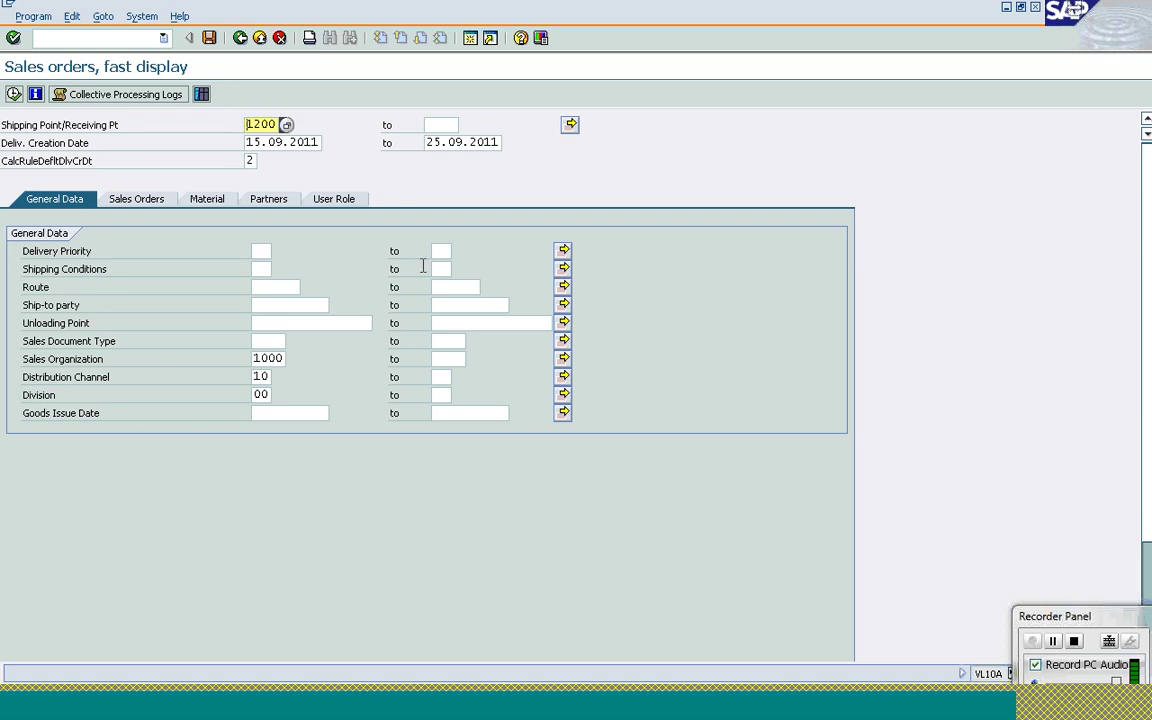
pyautogui.click(240, 39)
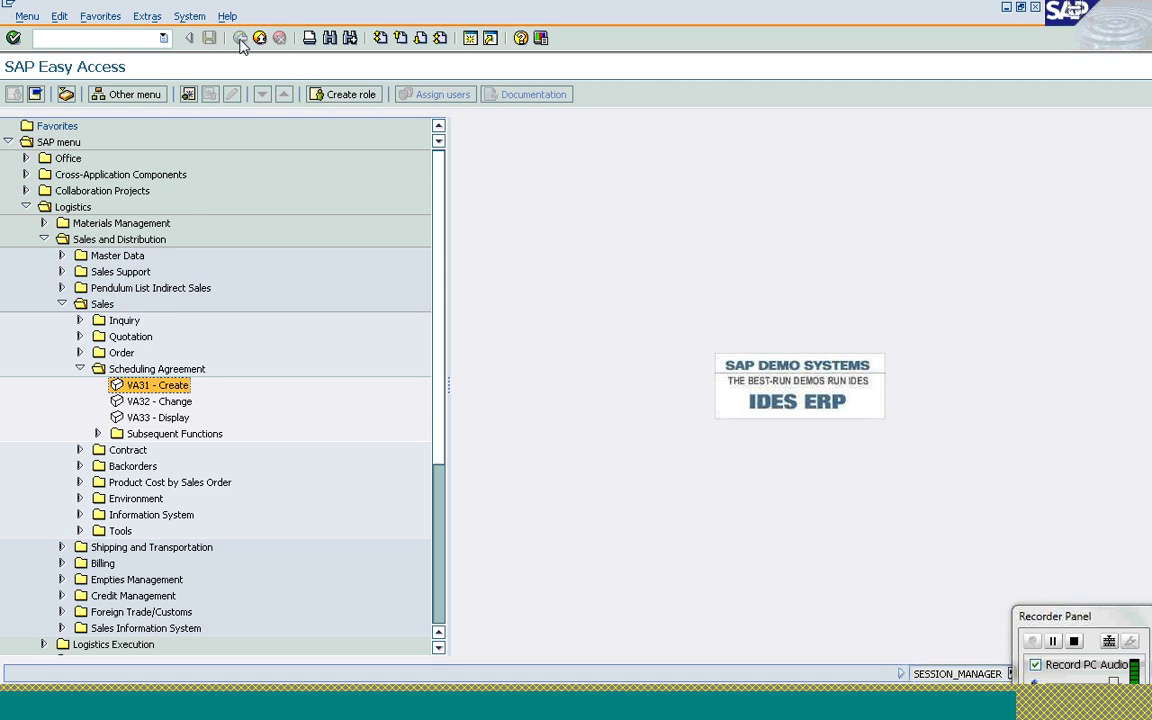
pyautogui.click(72, 40)
pyautogui.write('/nvd02')
pyautogui.press('Return')
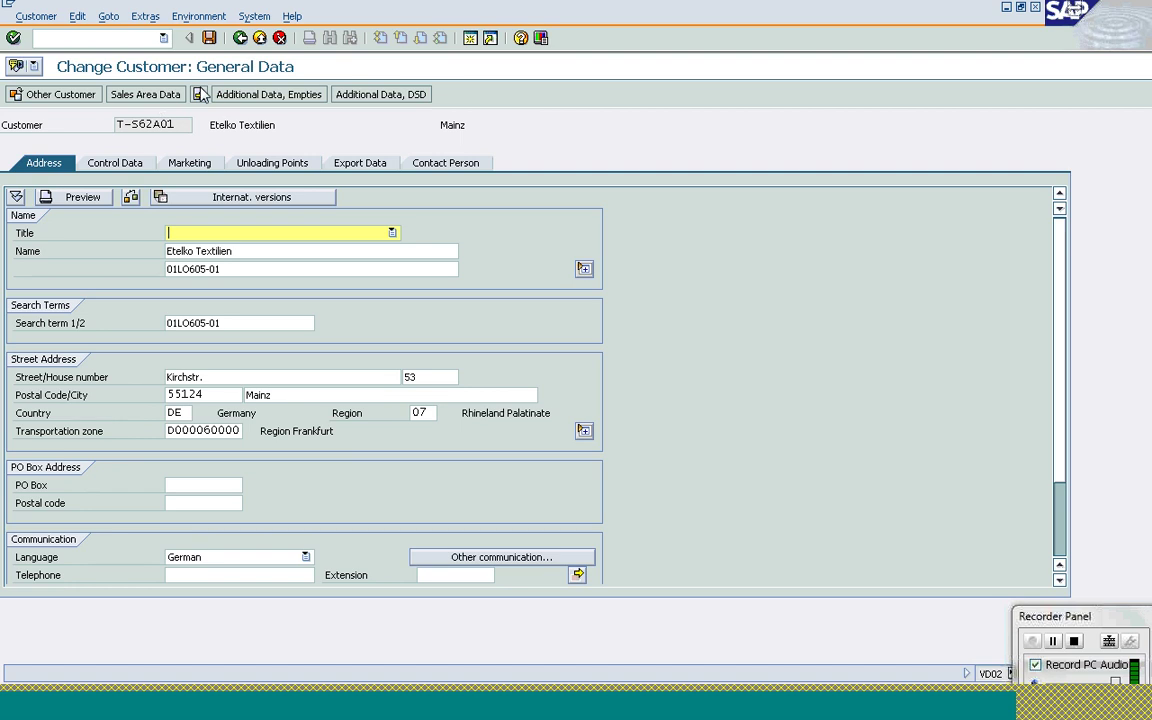
# Display the partner functions in the customer's sales area data and list the possible functions for the first empty row
pyautogui.click(149, 94)
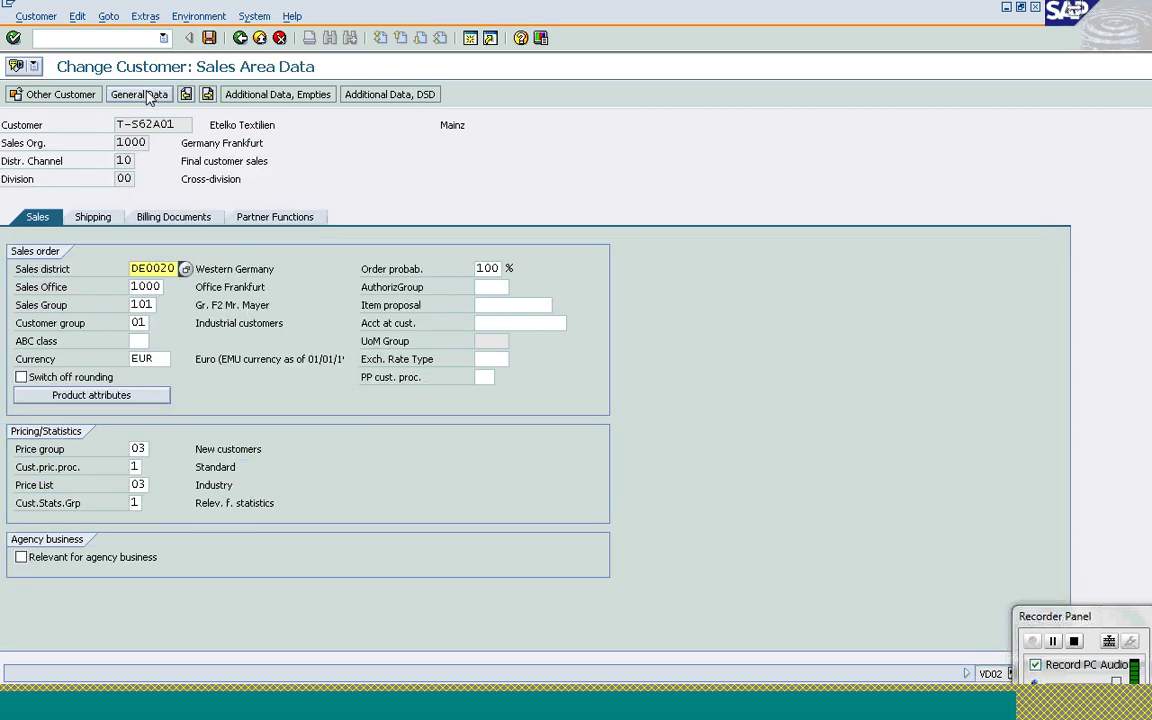
pyautogui.click(268, 218)
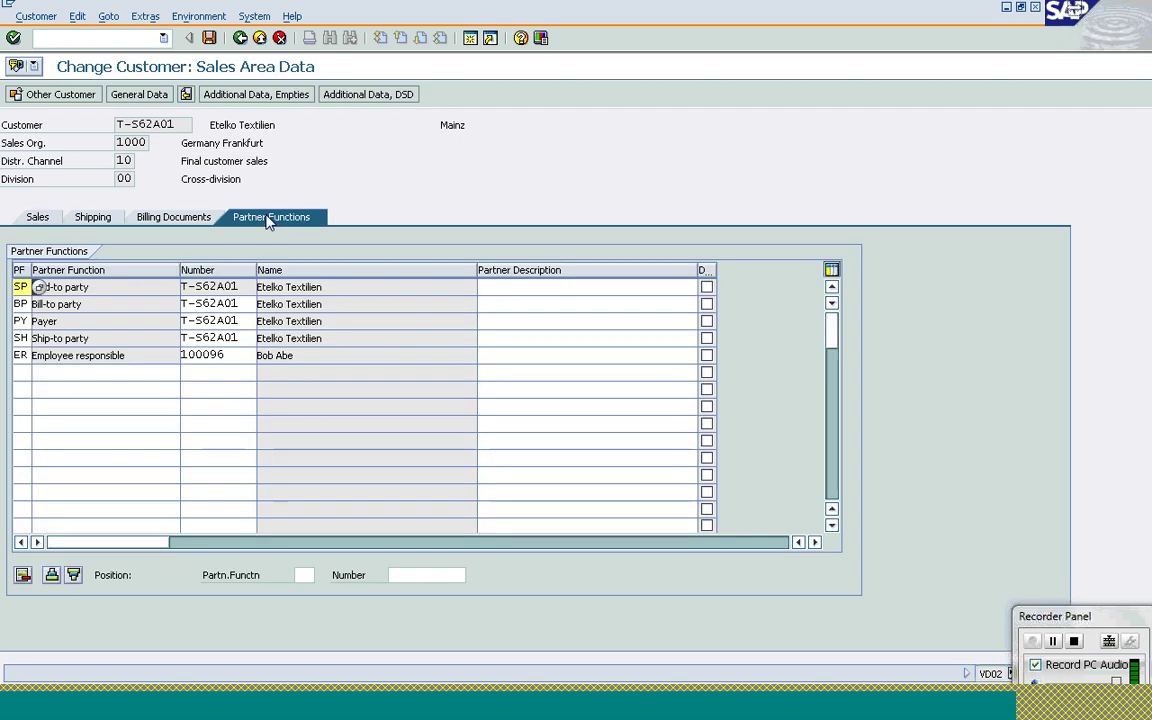
pyautogui.click(24, 373)
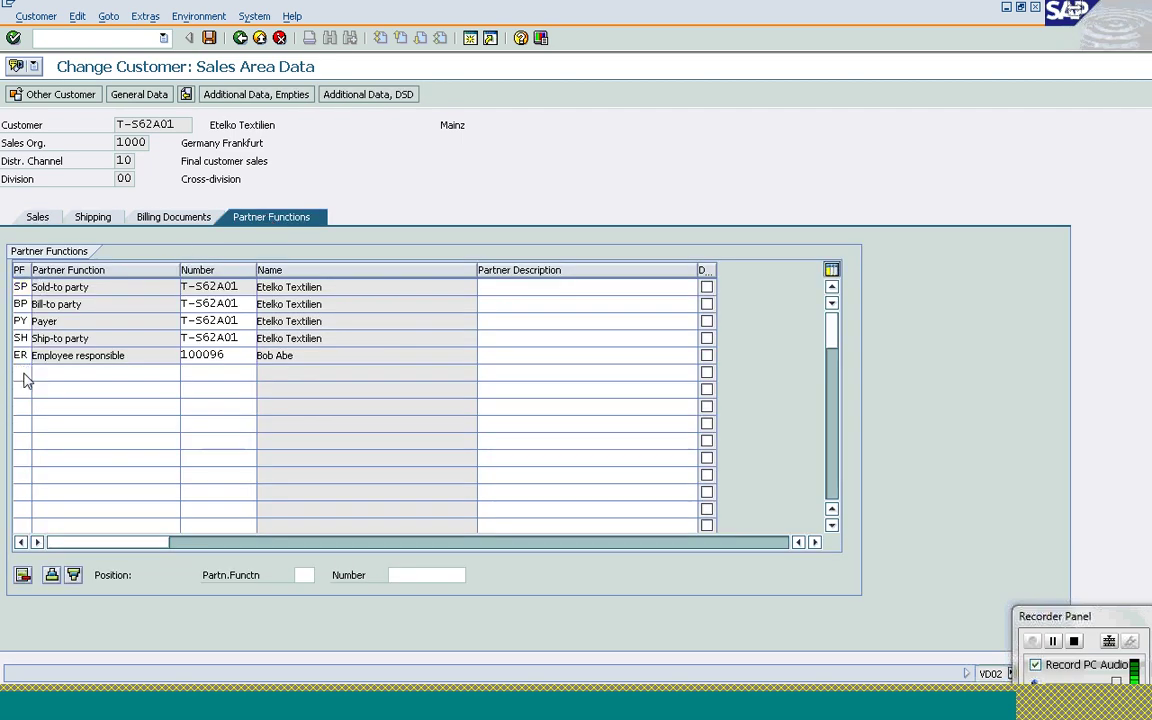
pyautogui.press('F4')
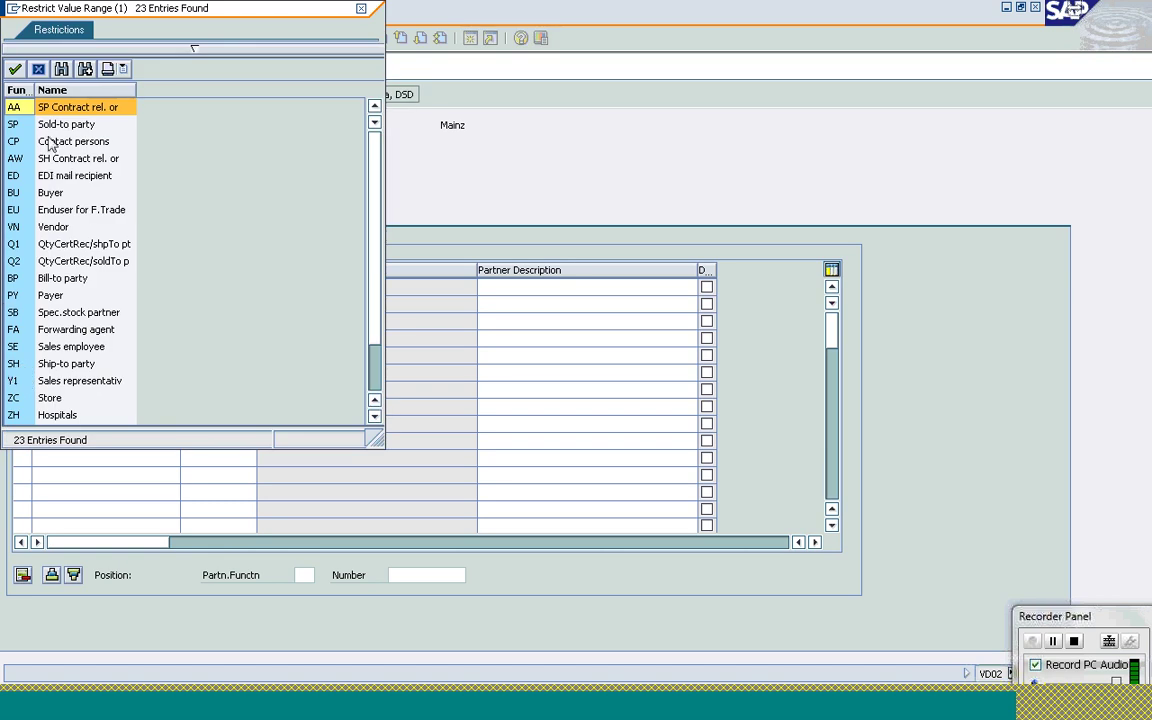